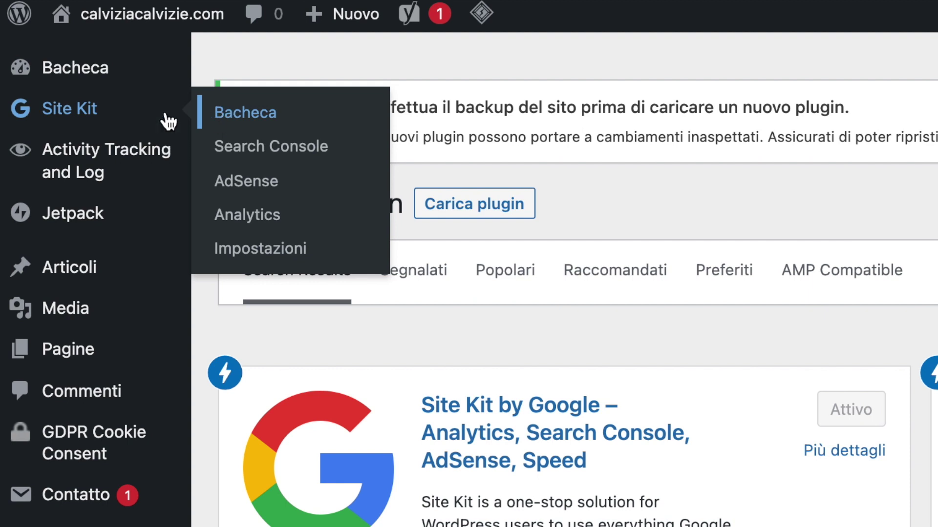
Open the Site Kit dashboard and examine the traffic overview, search funnel, acquisition and page speed sections.
click(98, 112)
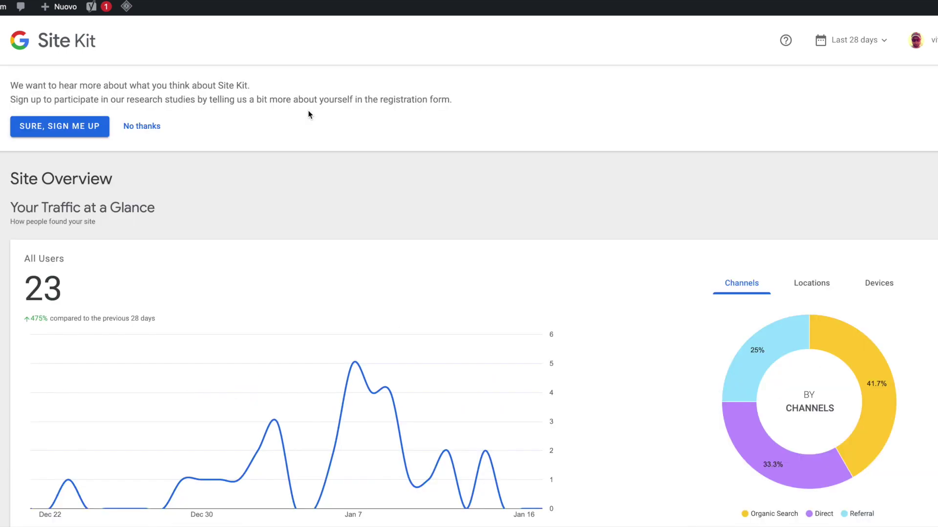
scroll(379, 146, down, 8)
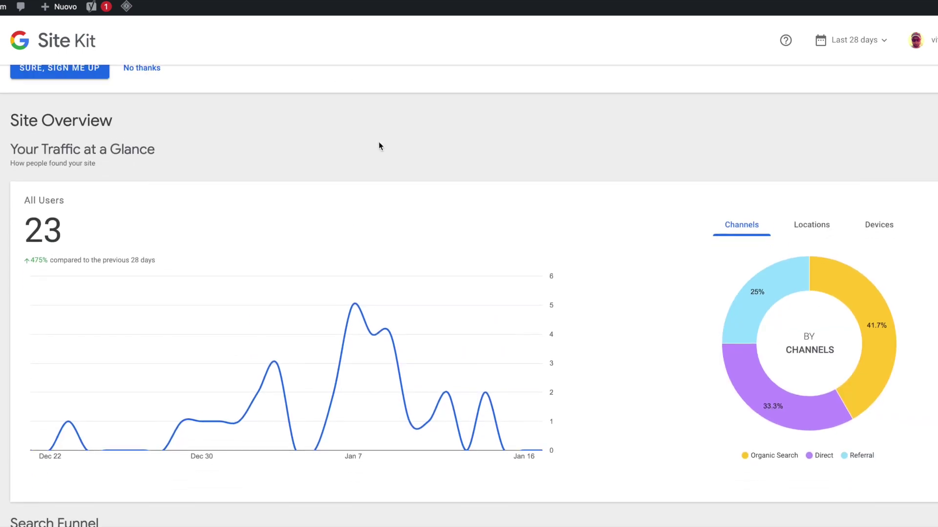
scroll(379, 146, down, 10)
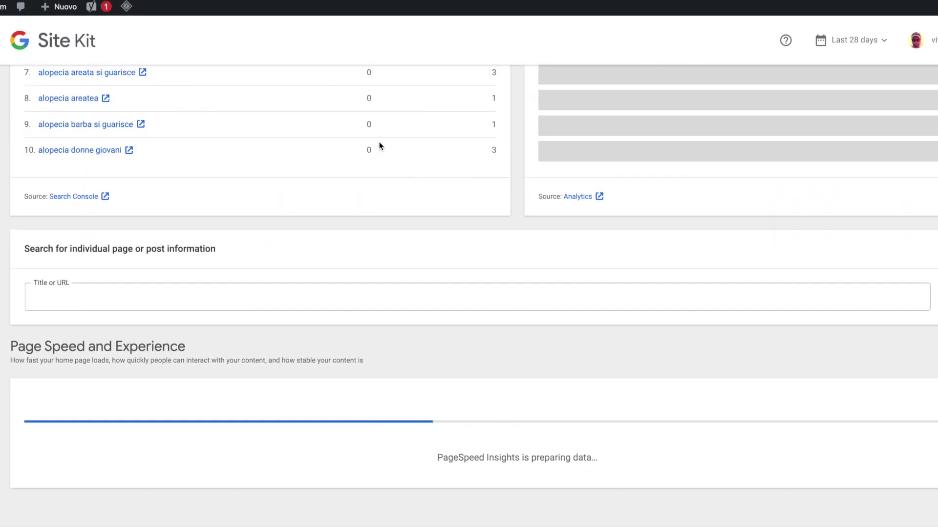
scroll(379, 146, up, 18)
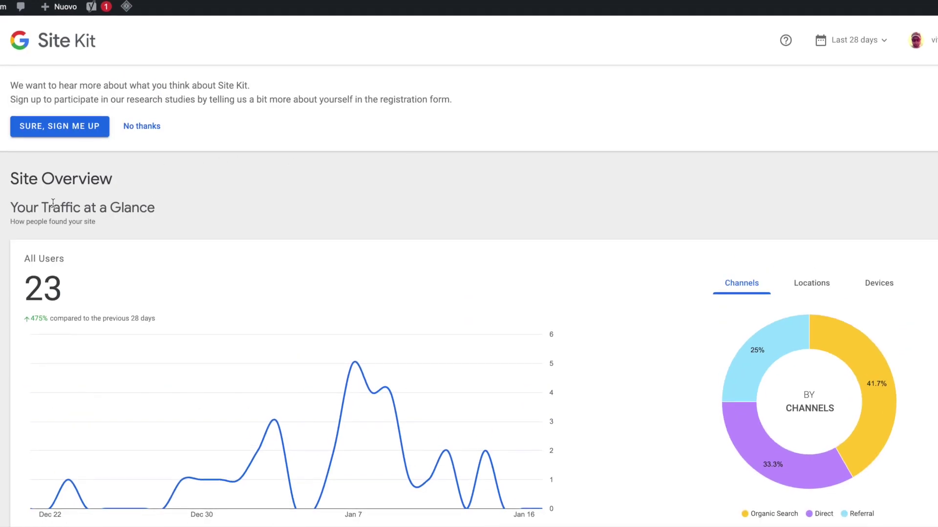
scroll(253, 225, down, 2)
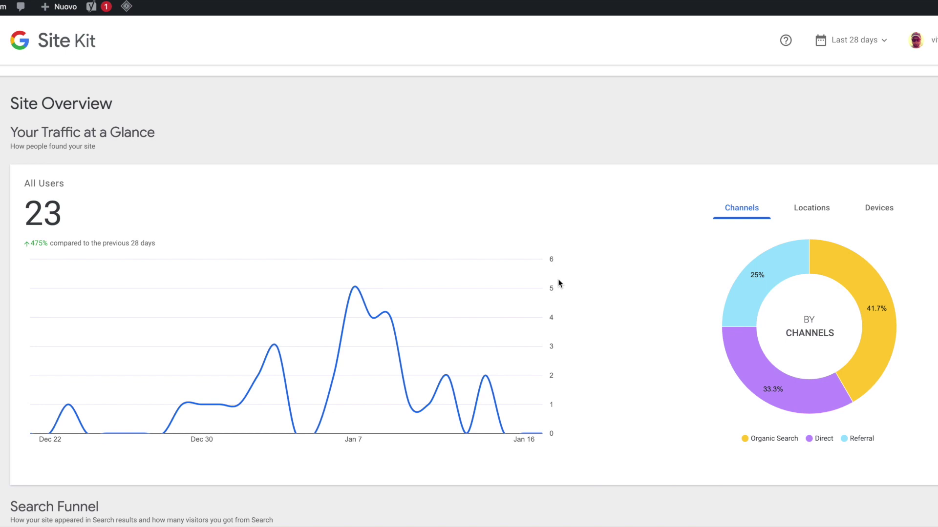
scroll(558, 279, down, 2)
scroll(350, 203, down, 5)
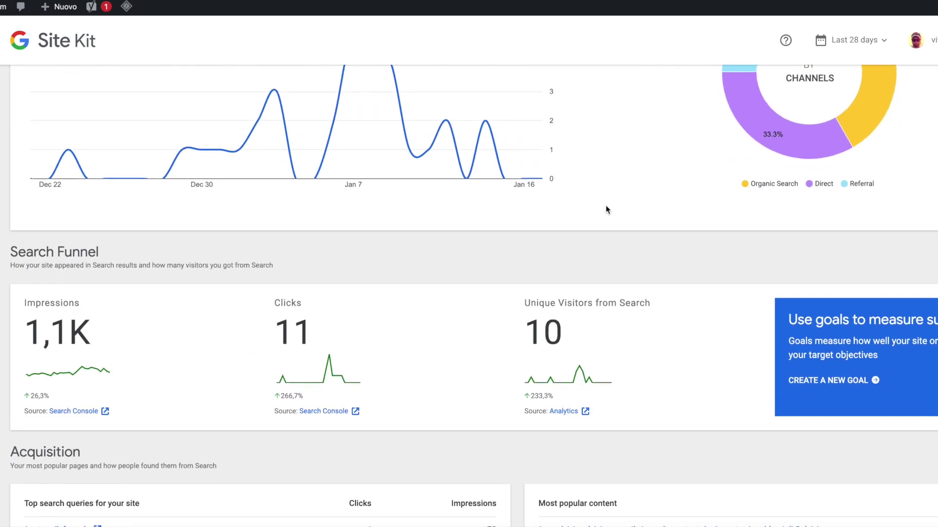
scroll(605, 205, down, 2)
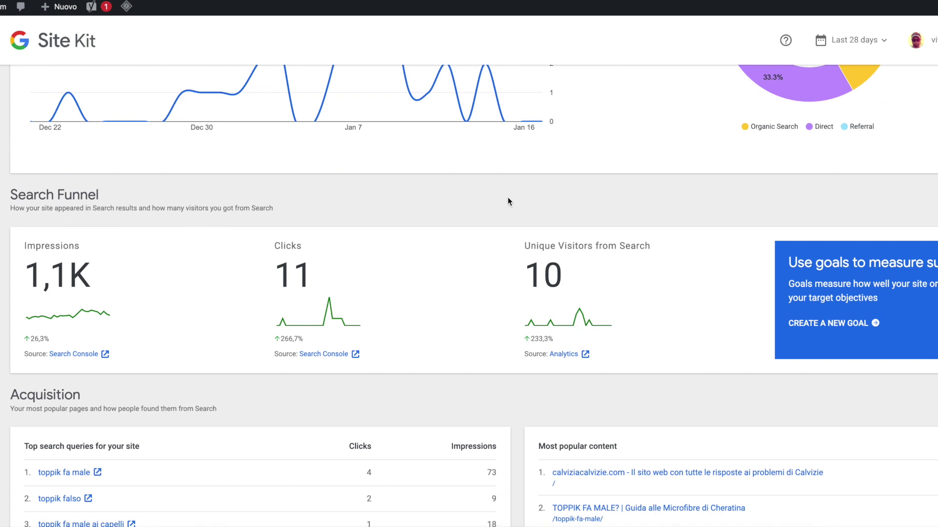
scroll(154, 203, down, 8)
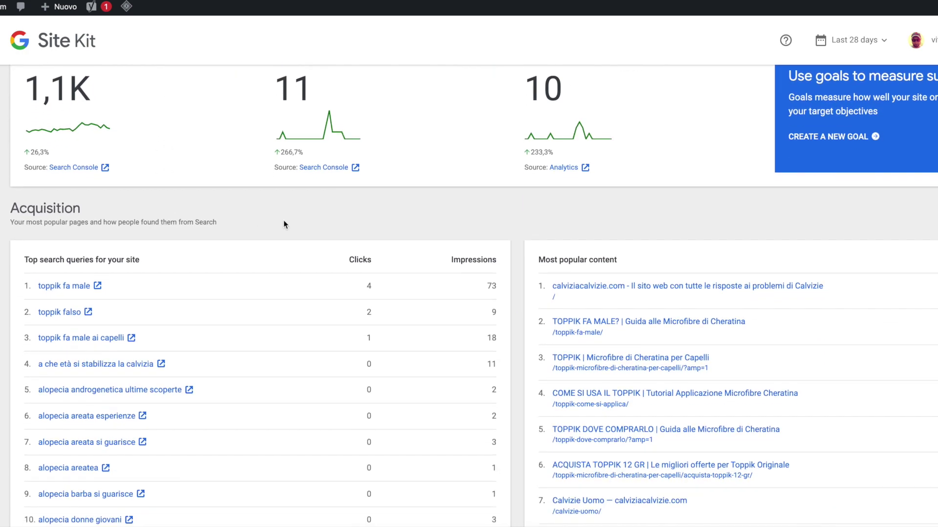
scroll(520, 166, up, 18)
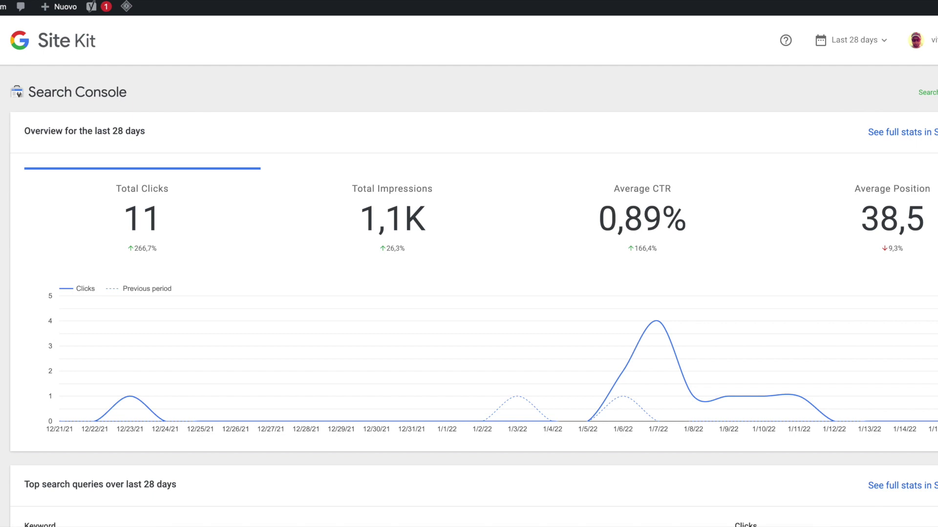
Review Site Kit's Search Console overview and the top search queries for the last 28 days.
scroll(517, 146, down, 3)
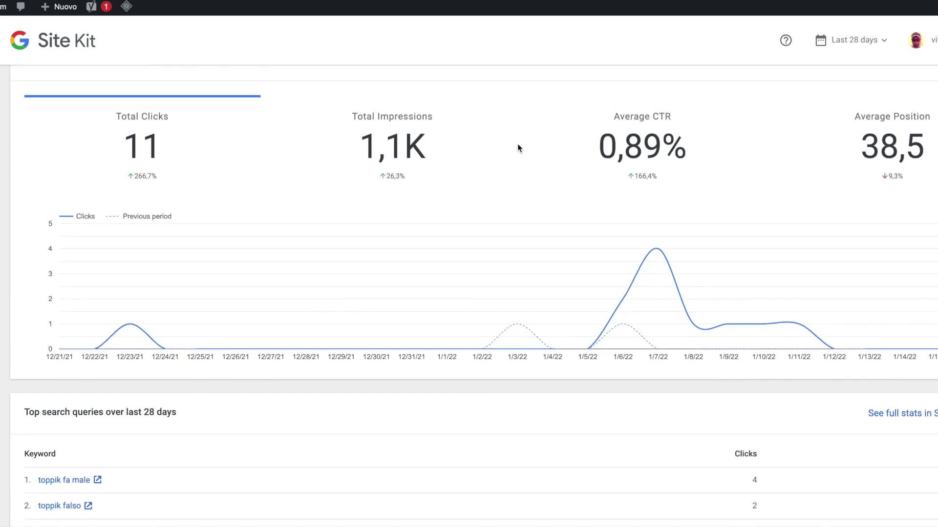
scroll(518, 146, up, 2)
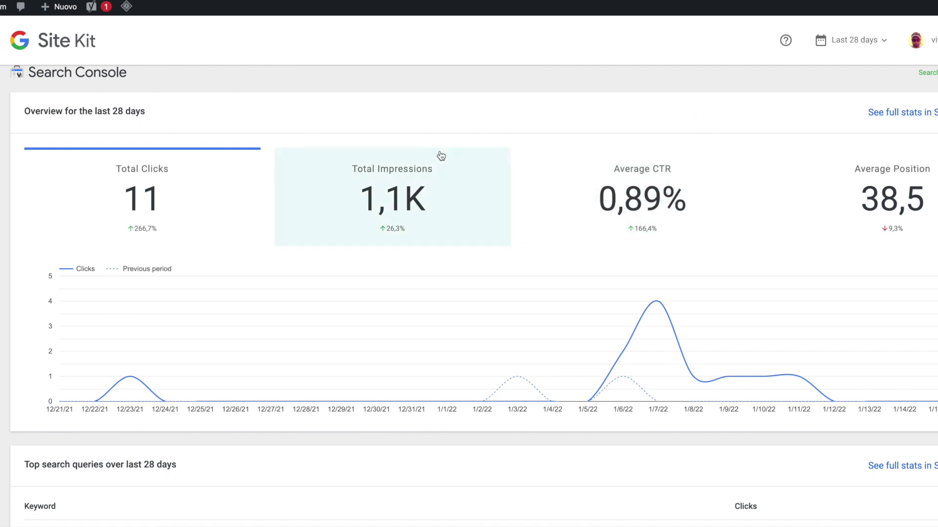
scroll(438, 150, down, 5)
scroll(473, 169, down, 3)
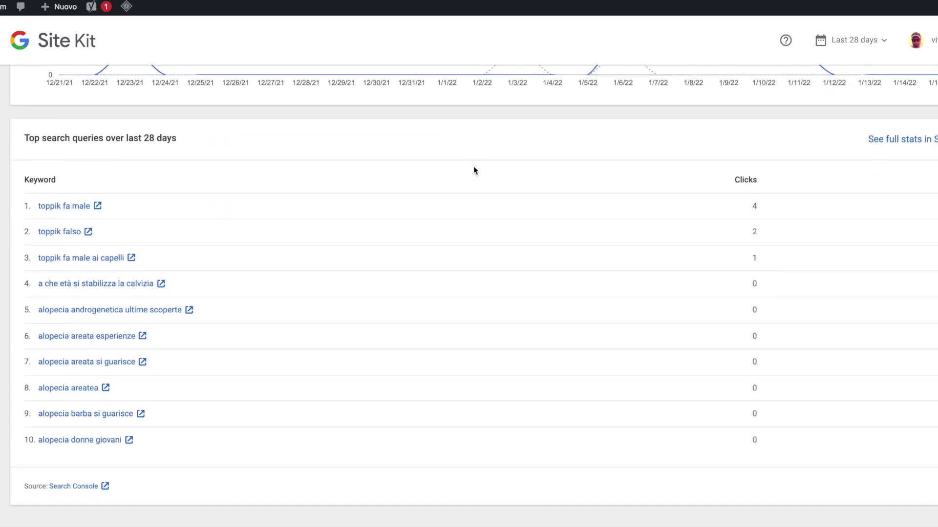
scroll(469, 173, up, 2)
scroll(465, 178, up, 6)
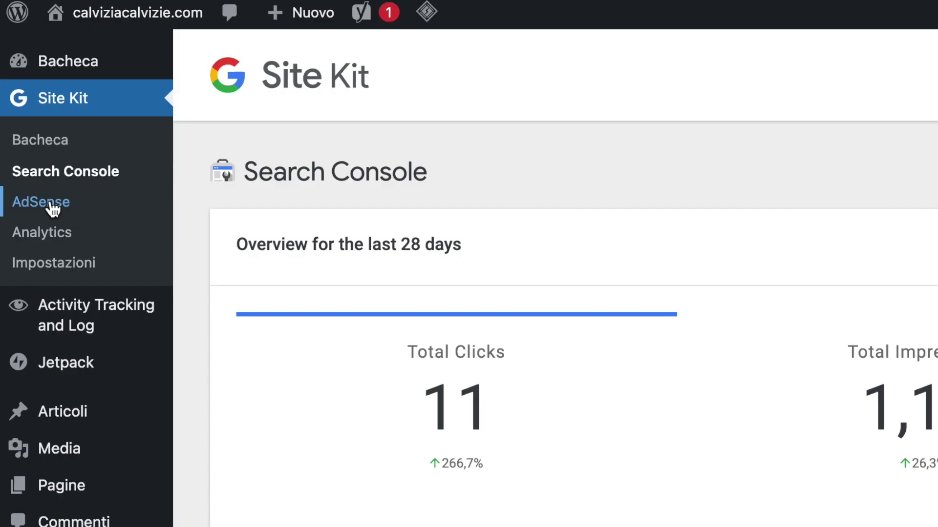
View Site Kit's AdSense page and examine the Analytics audience overview and top content for the last 28 days.
click(52, 205)
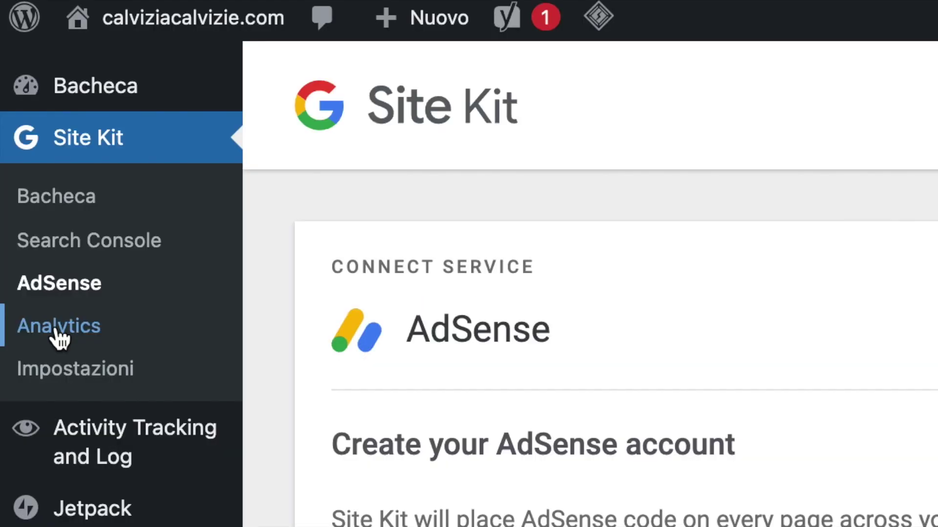
click(59, 337)
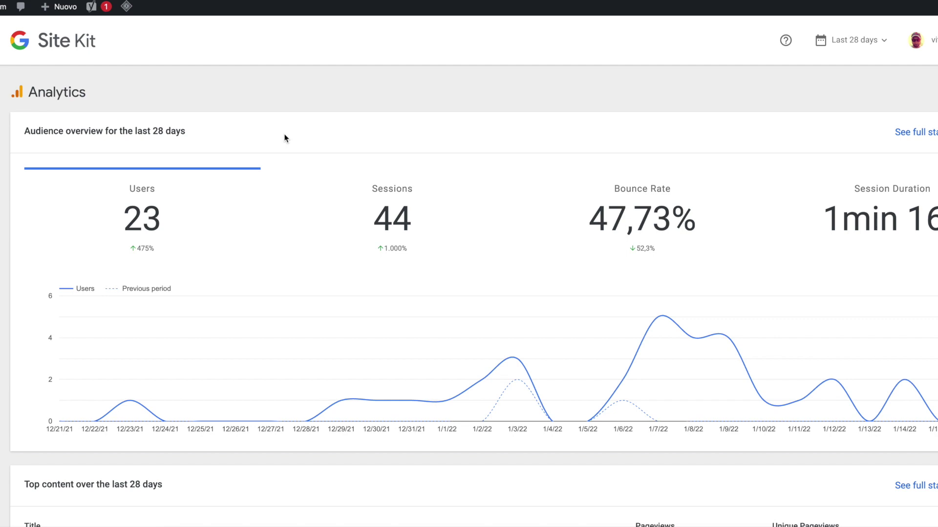
scroll(285, 138, down, 2)
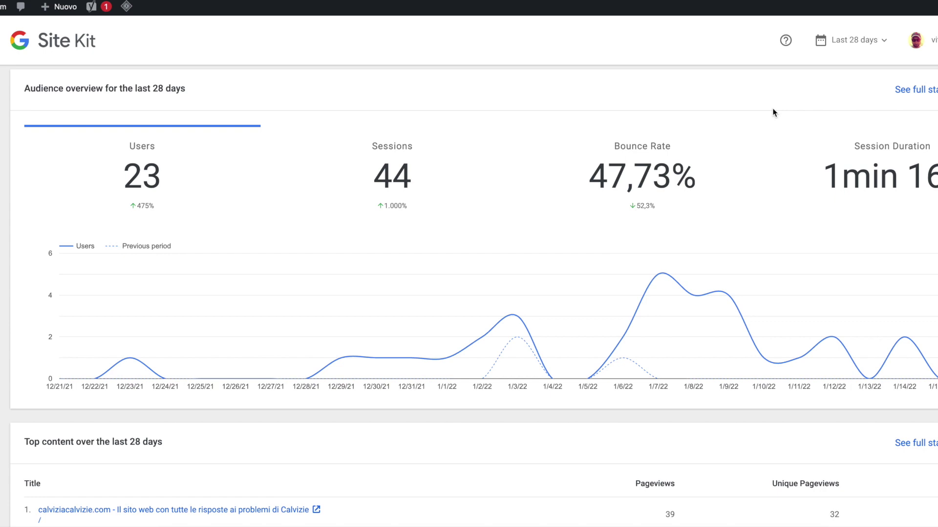
scroll(770, 114, down, 7)
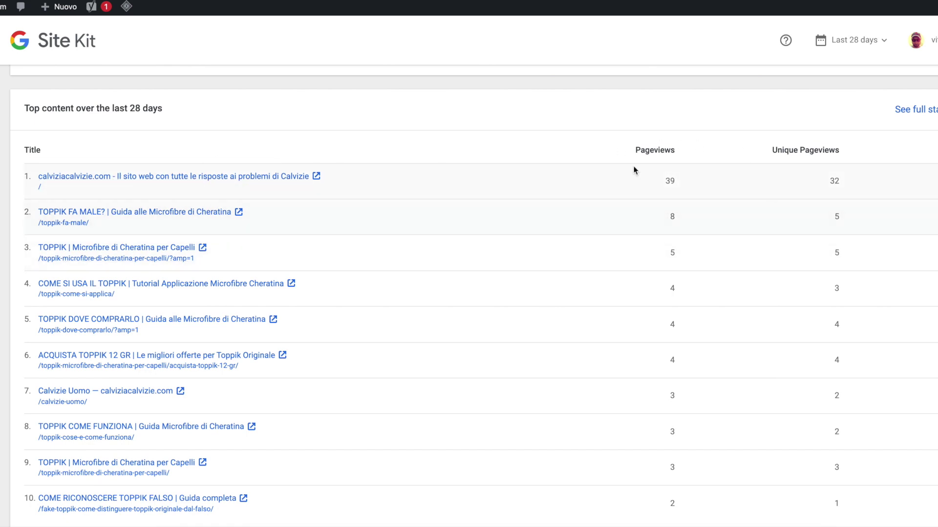
scroll(456, 174, up, 8)
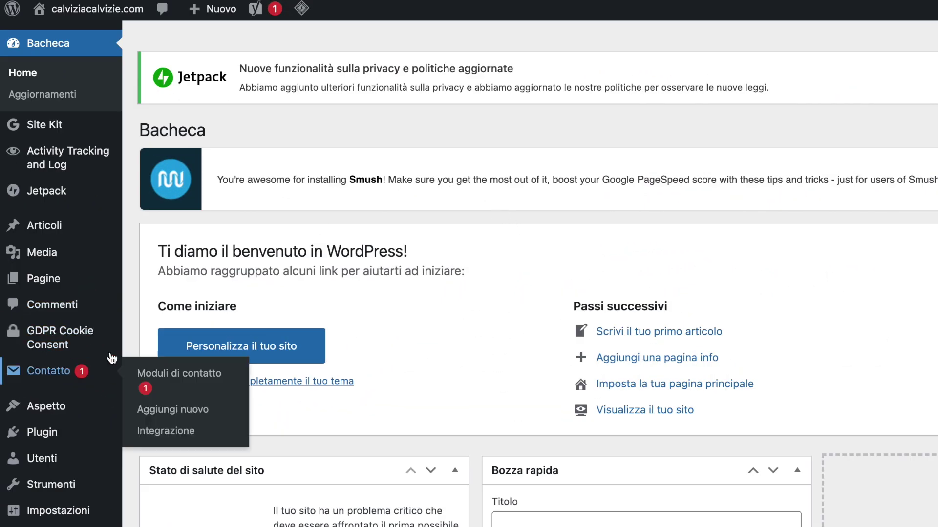
Search the new plugins to add for "yoast seo" and look through the results.
mouse_move(55, 438)
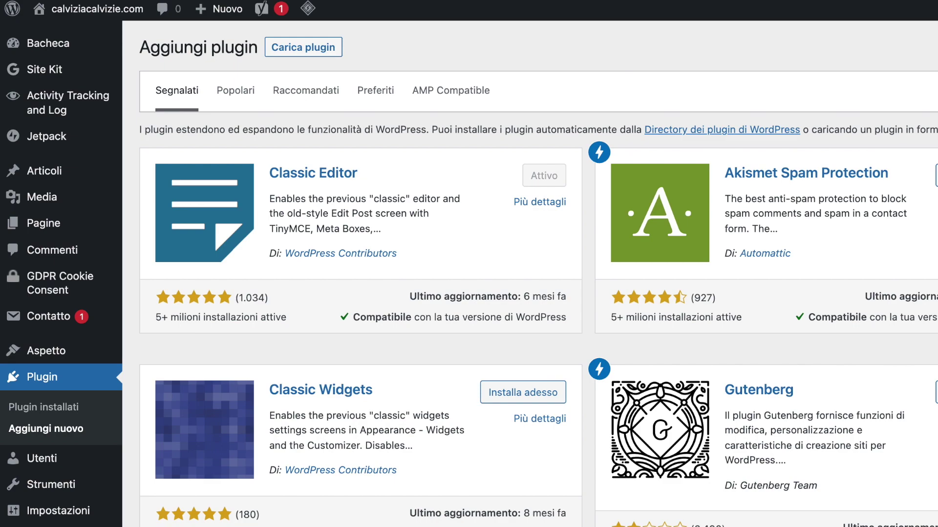
text(yoast seo)
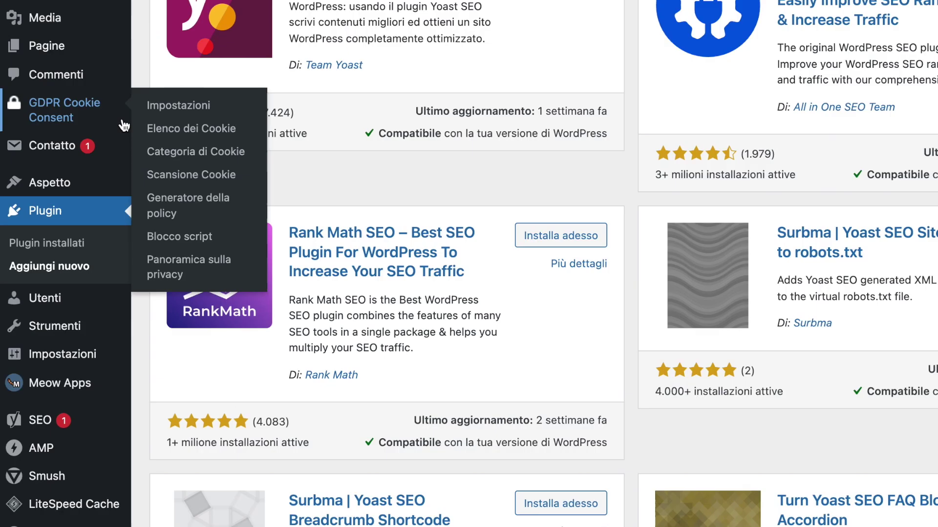
scroll(69, 163, down, 3)
Open Yoast SEO's Generale settings and review the problems and notifications on its Bacheca page.
mouse_move(43, 429)
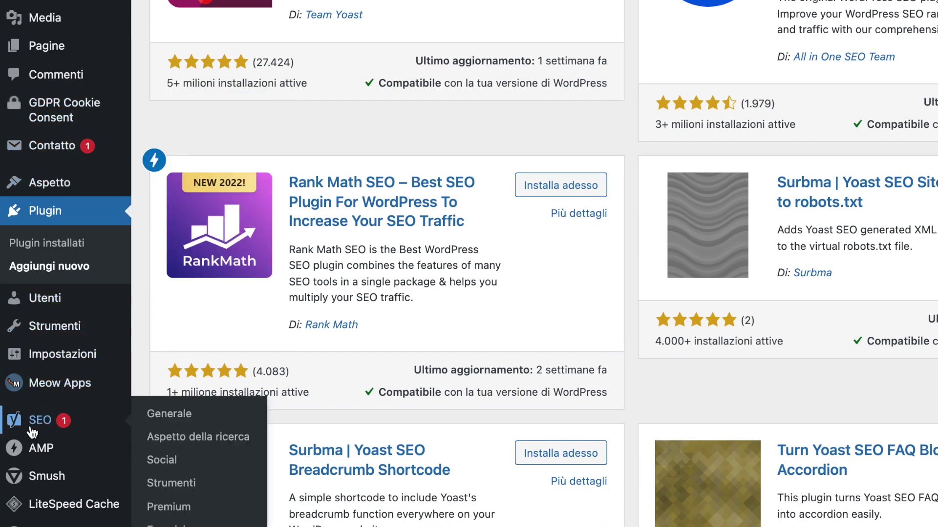
click(170, 414)
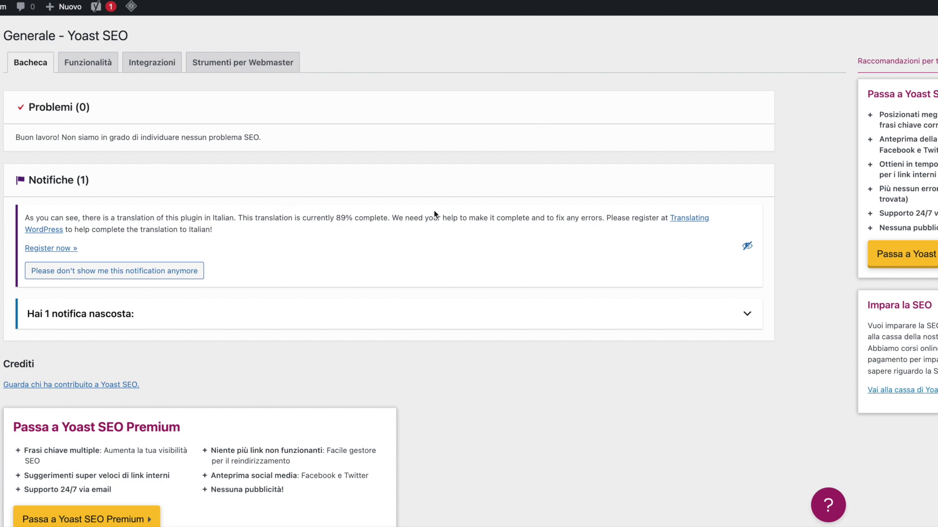
scroll(306, 246, down, 1)
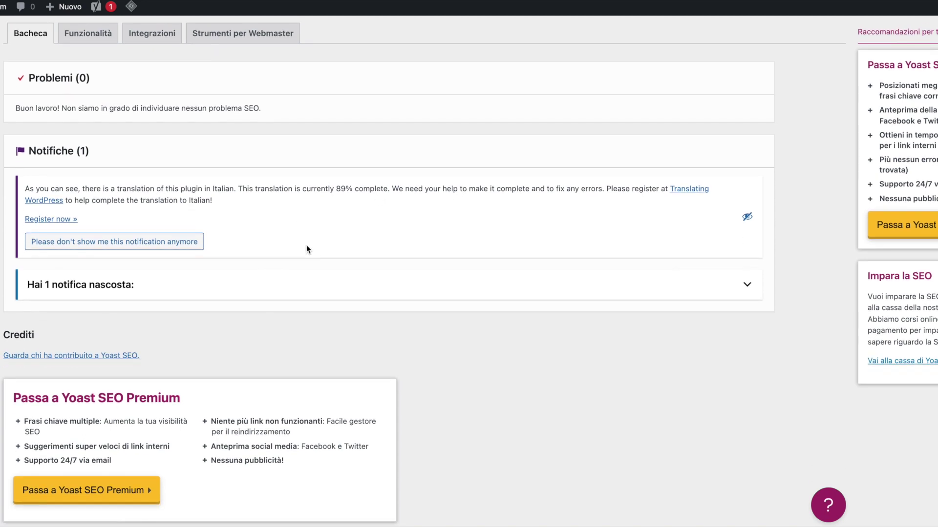
scroll(306, 244, down, 1)
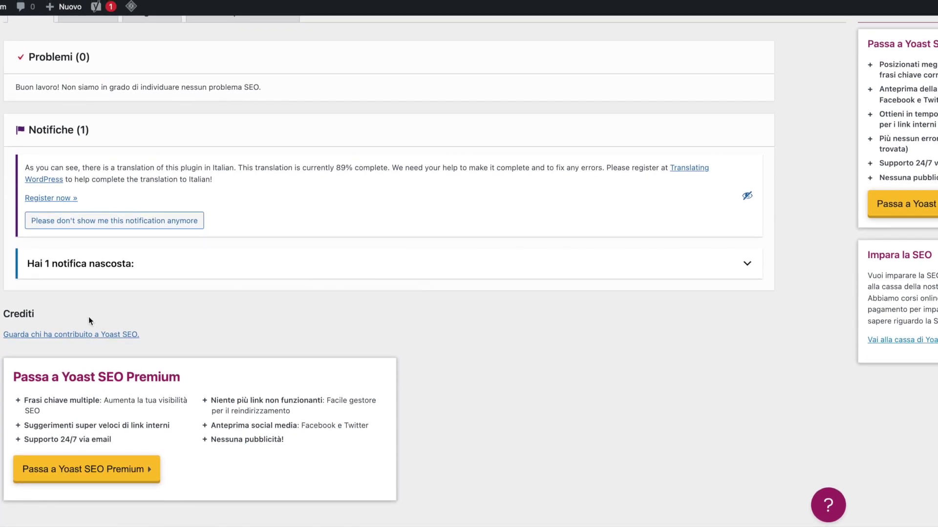
scroll(277, 291, up, 2)
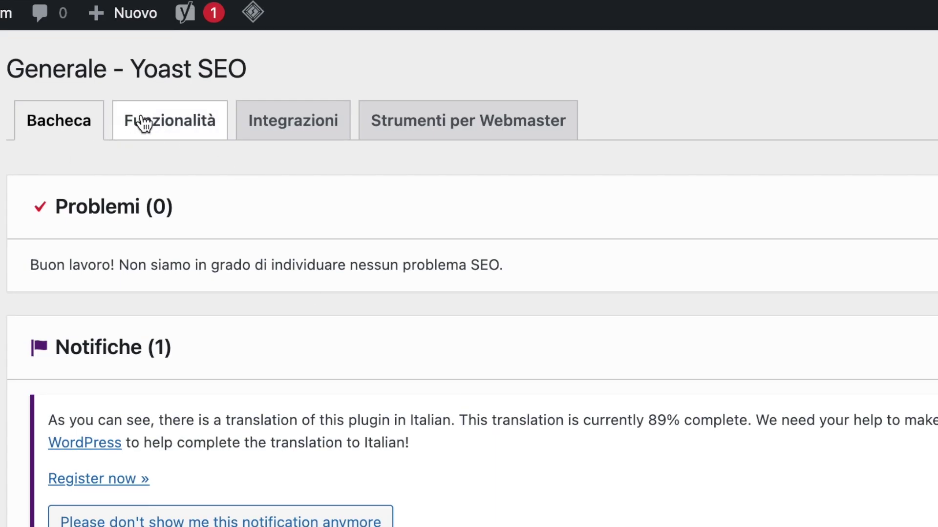
Open Yoast SEO's Funzionalità settings and show the help texts for Analisi SEO and Analisi leggibilità.
click(153, 122)
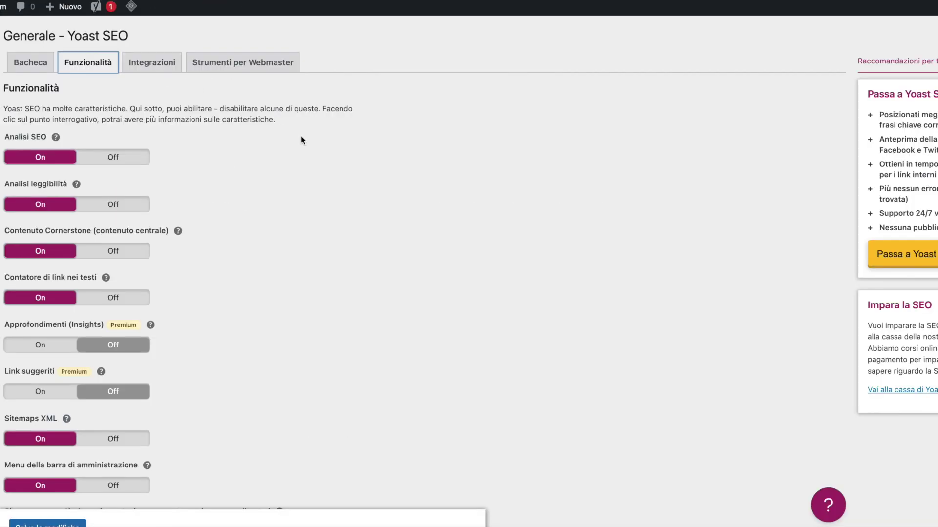
scroll(436, 184, down, 1)
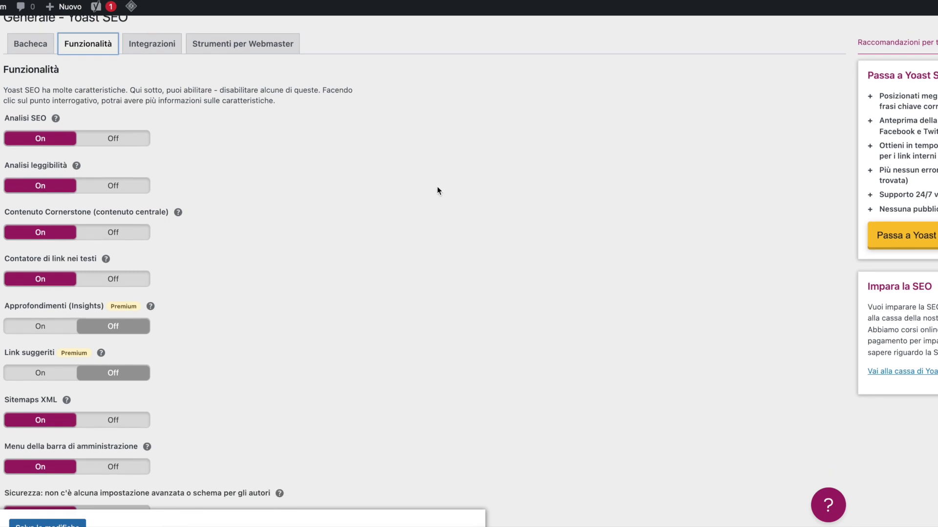
click(55, 118)
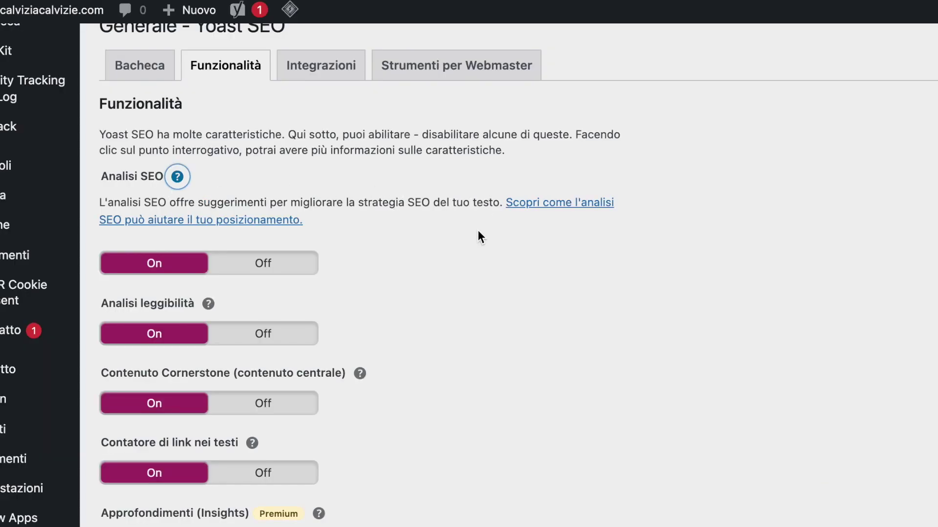
scroll(279, 237, down, 2)
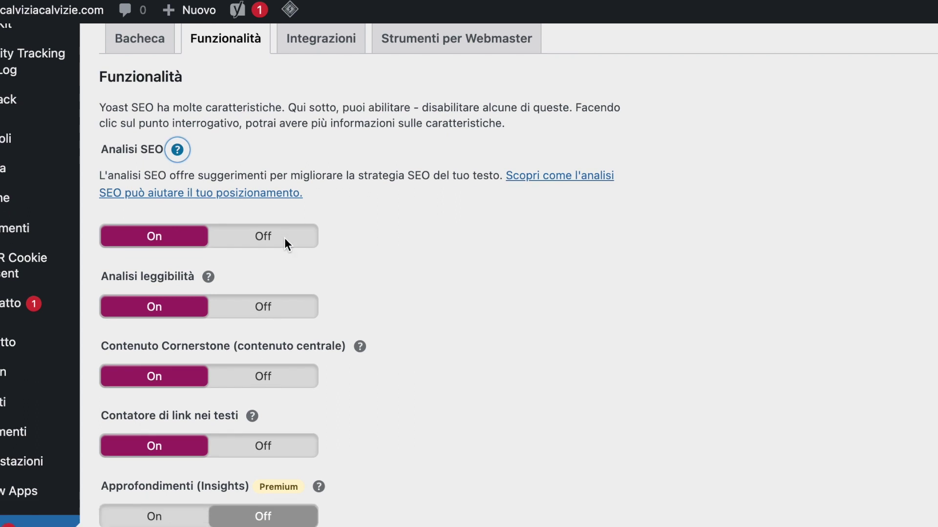
scroll(312, 259, down, 3)
click(208, 199)
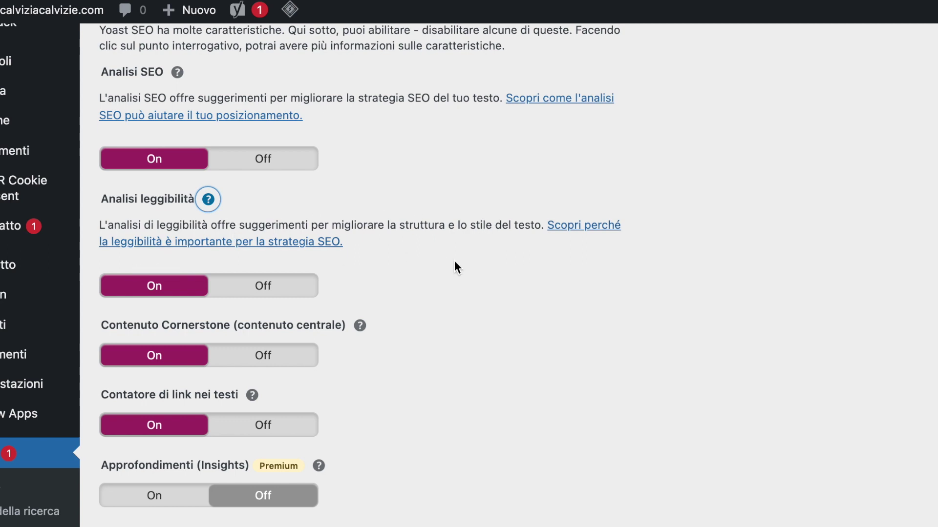
Look through the remaining Yoast SEO feature switches and show the help text for Sitemaps XML.
scroll(456, 276, down, 2)
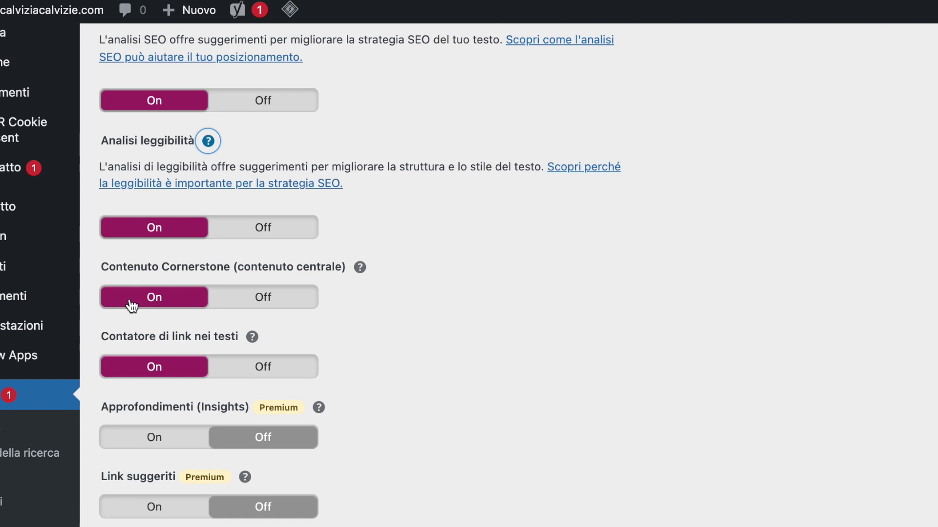
scroll(255, 262, down, 2)
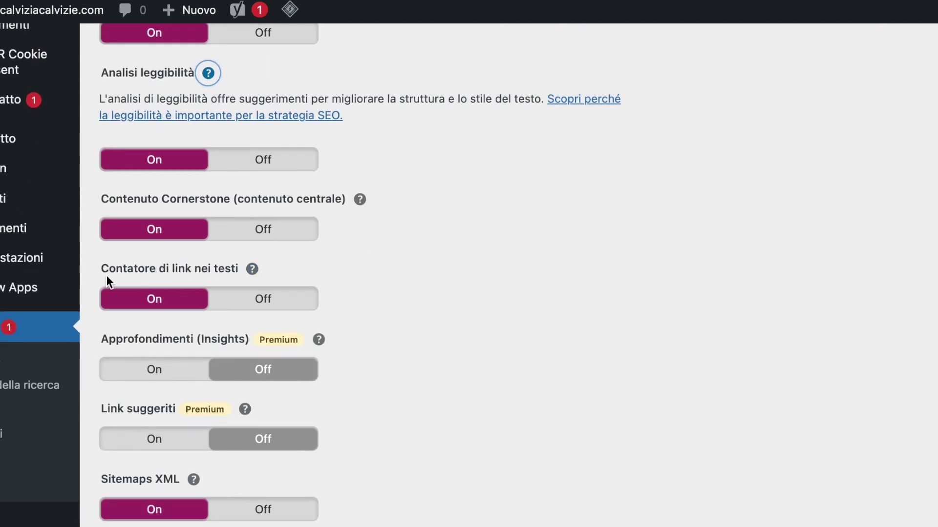
scroll(147, 296, down, 2)
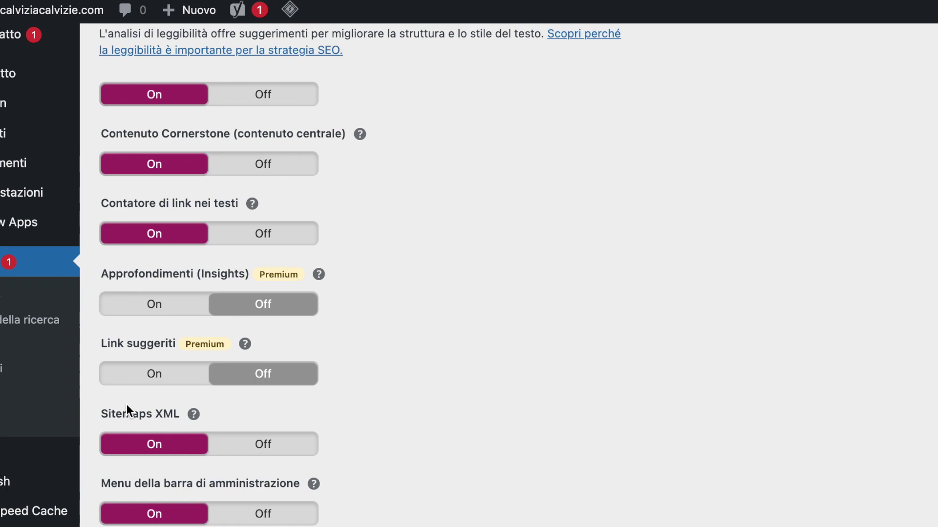
scroll(438, 337, down, 5)
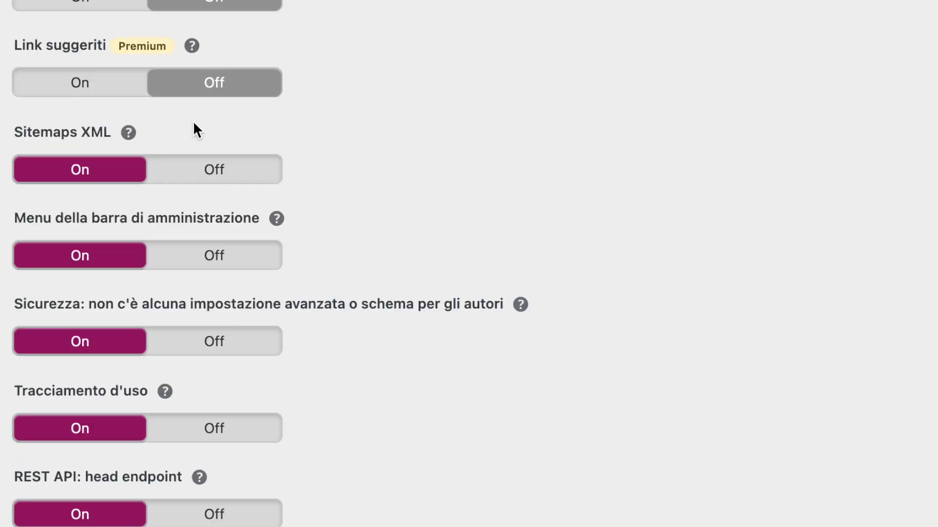
click(129, 133)
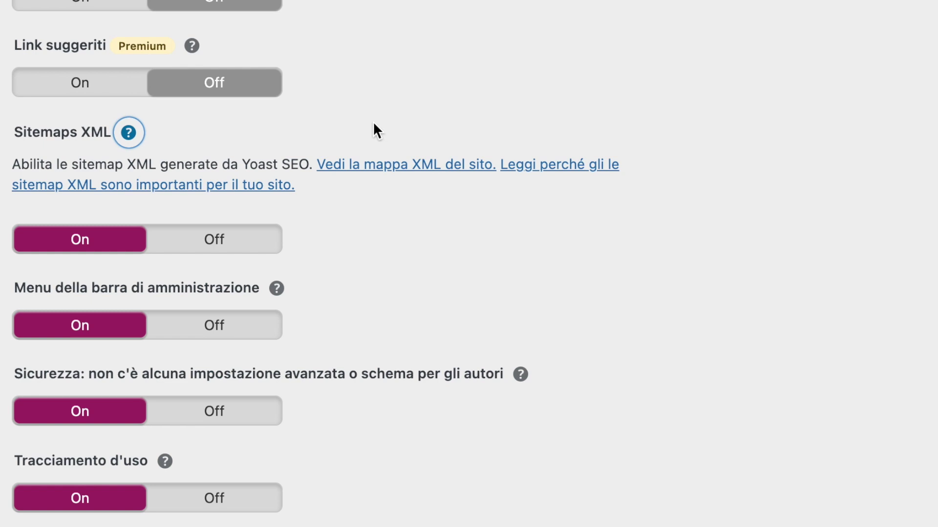
Open the site's XML sitemap from the Sitemaps XML help text in a separate tab, view it and close it.
right_click(351, 166)
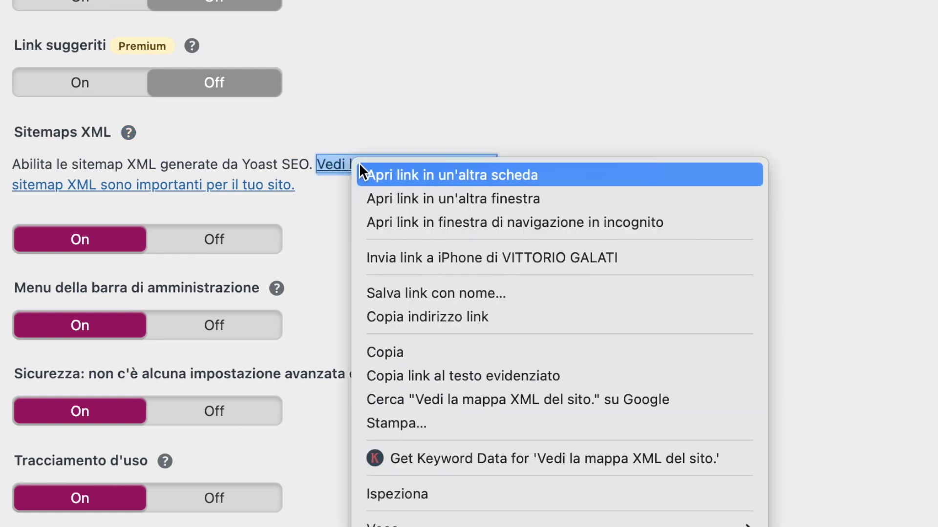
click(384, 174)
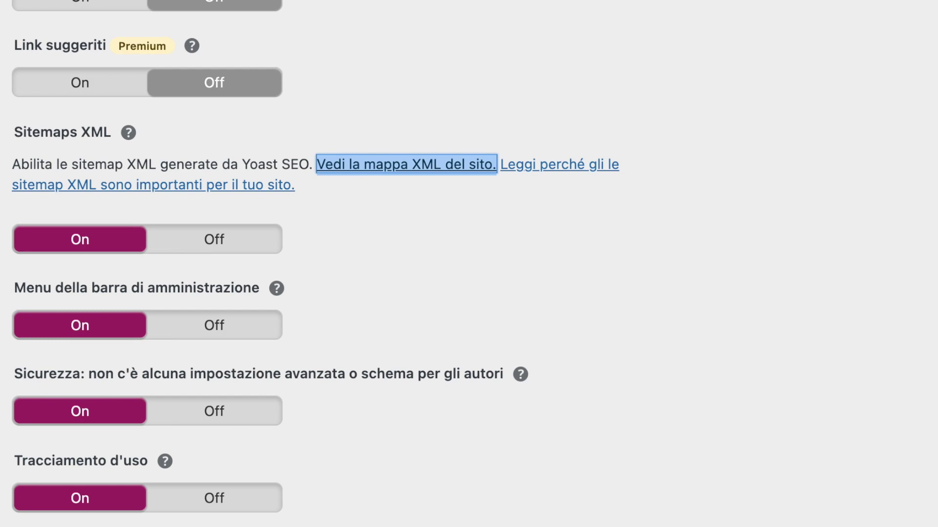
key(ctrl+Tab)
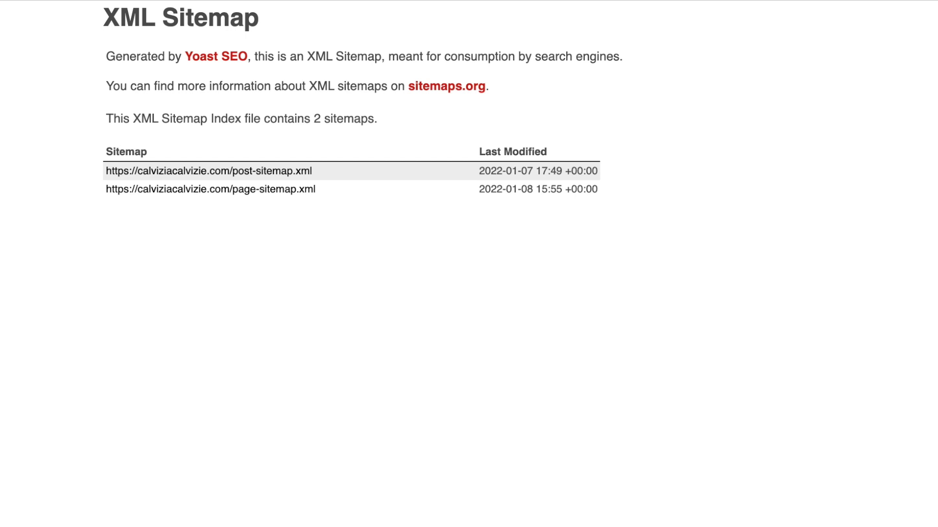
key(super+w)
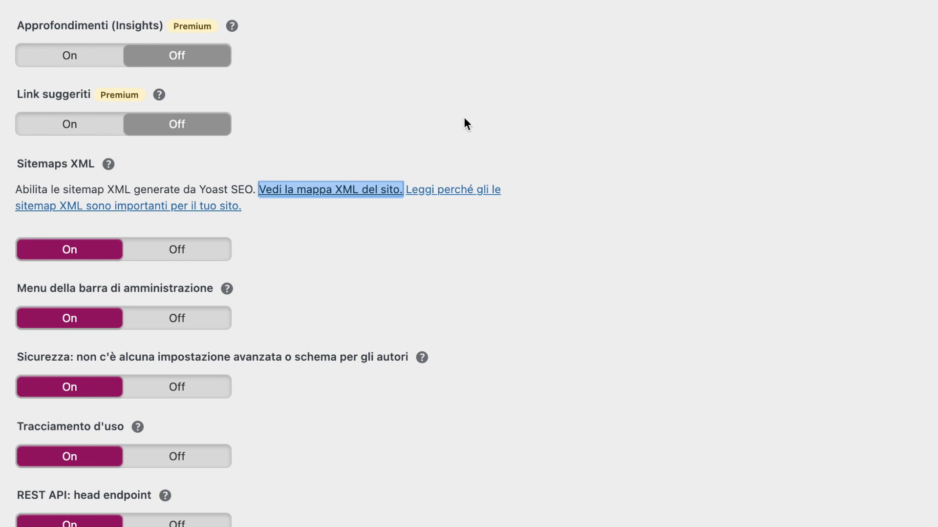
Review the remaining Funzionalità switches down to Condivisione su Slack migliorata and save the changes.
scroll(228, 160, down, 2)
scroll(321, 164, down, 3)
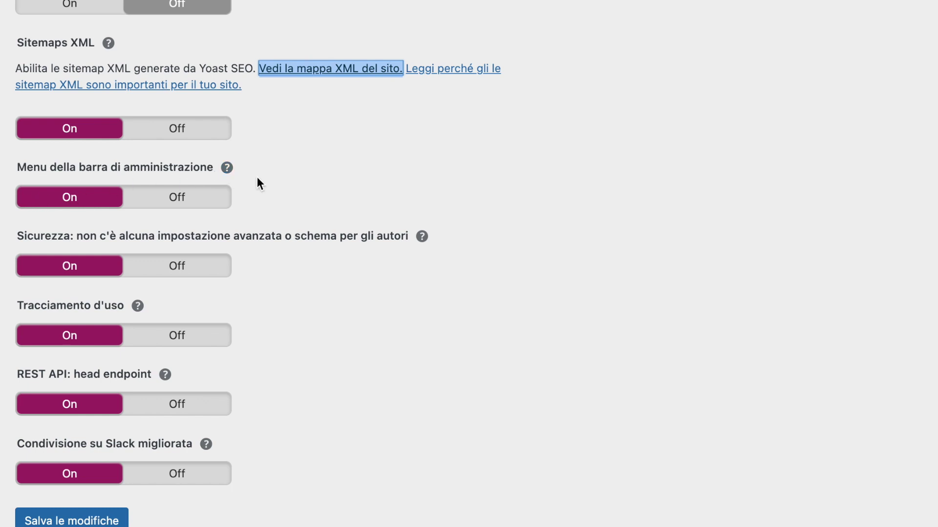
scroll(278, 182, down, 4)
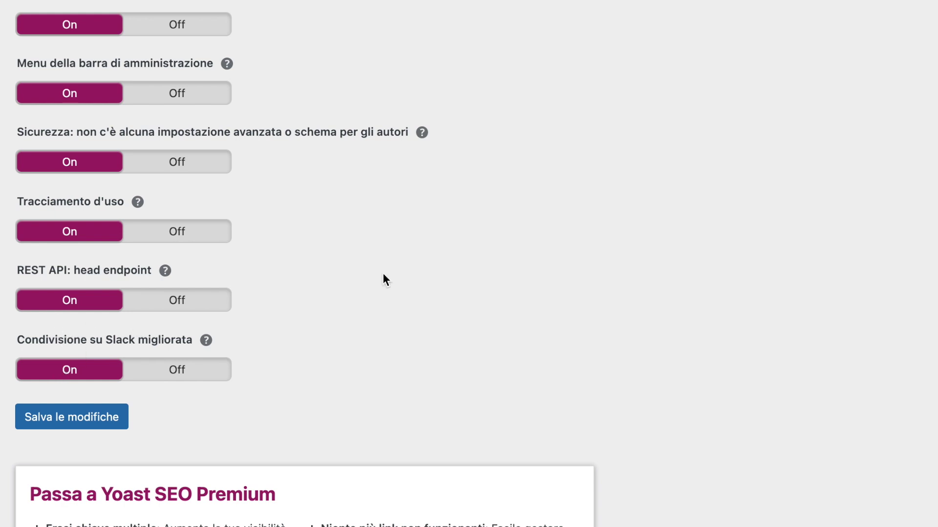
scroll(353, 396, up, 1)
scroll(353, 397, down, 1)
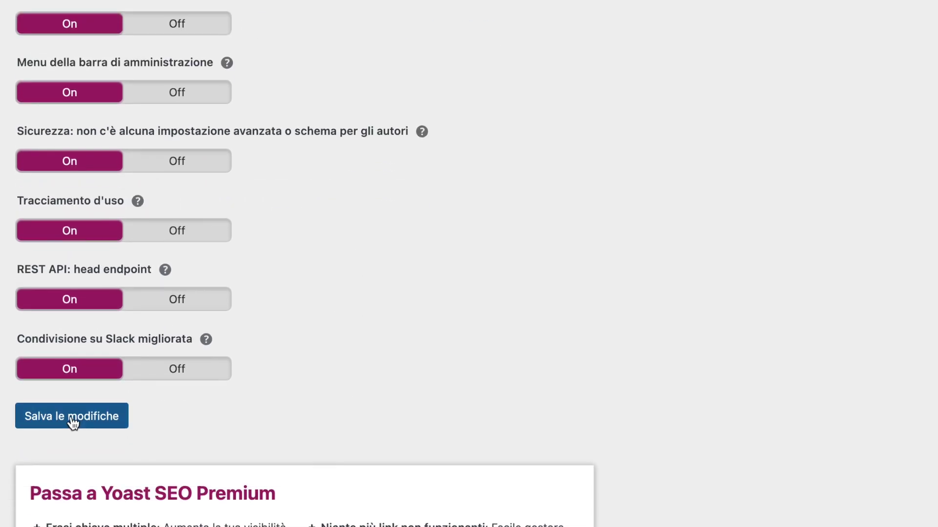
click(73, 418)
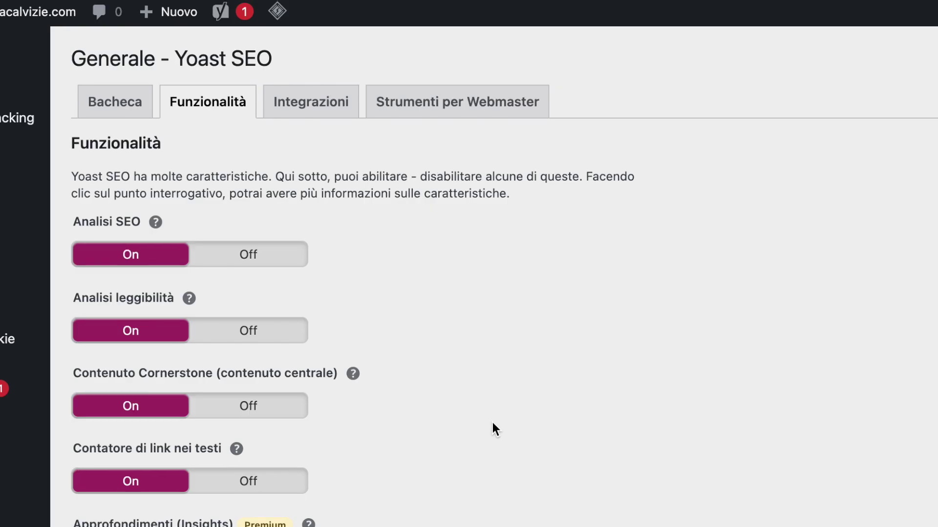
Open Yoast SEO's Integrazioni settings and review the third-party service switches.
scroll(491, 422, down, 2)
scroll(492, 422, up, 2)
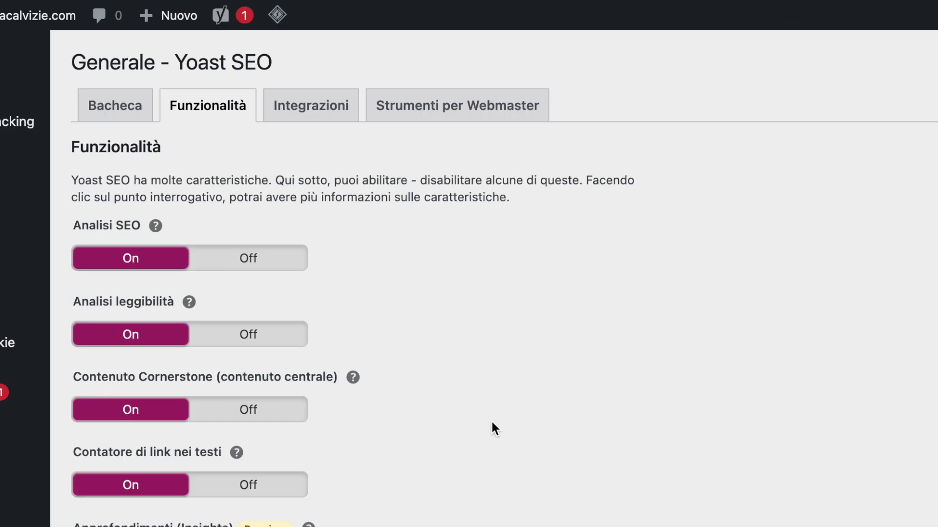
click(298, 108)
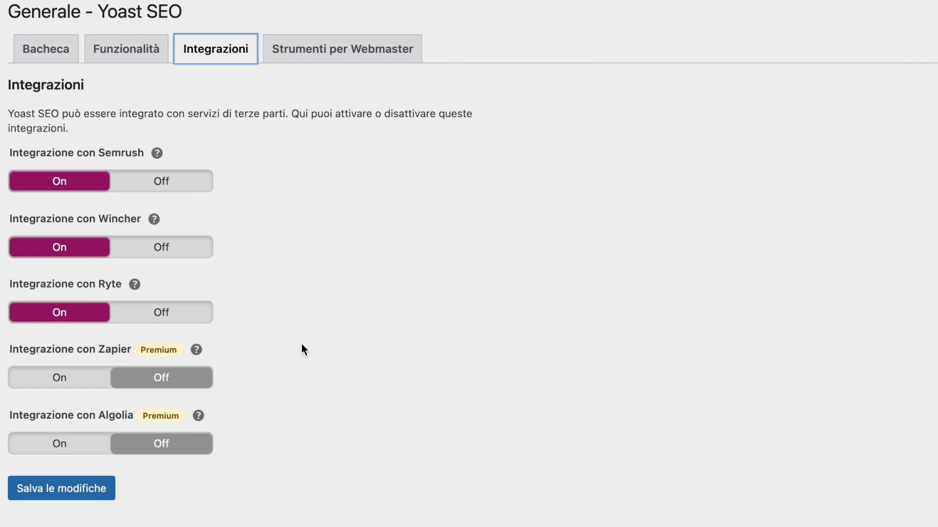
Save the Strumenti per Webmaster settings and open Yoast SEO's Aspetto della ricerca page.
click(448, 146)
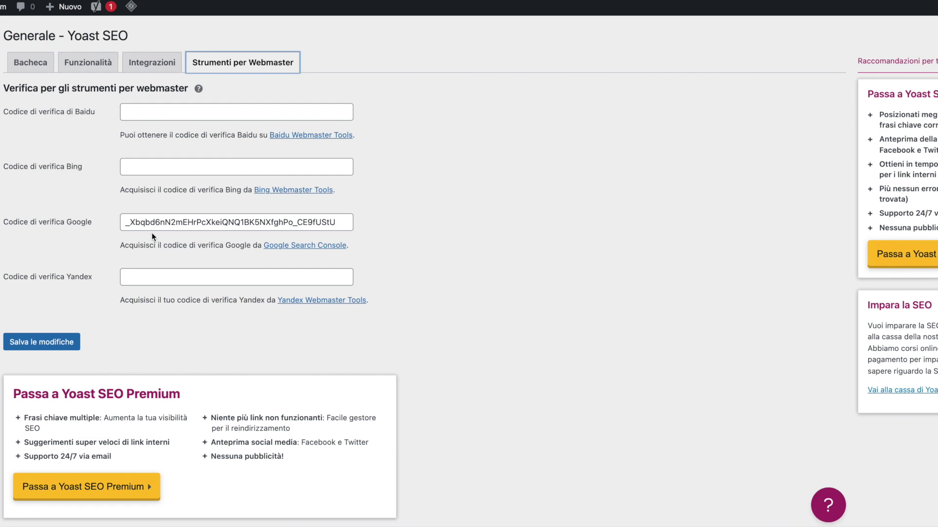
scroll(61, 239, down, 2)
click(58, 292)
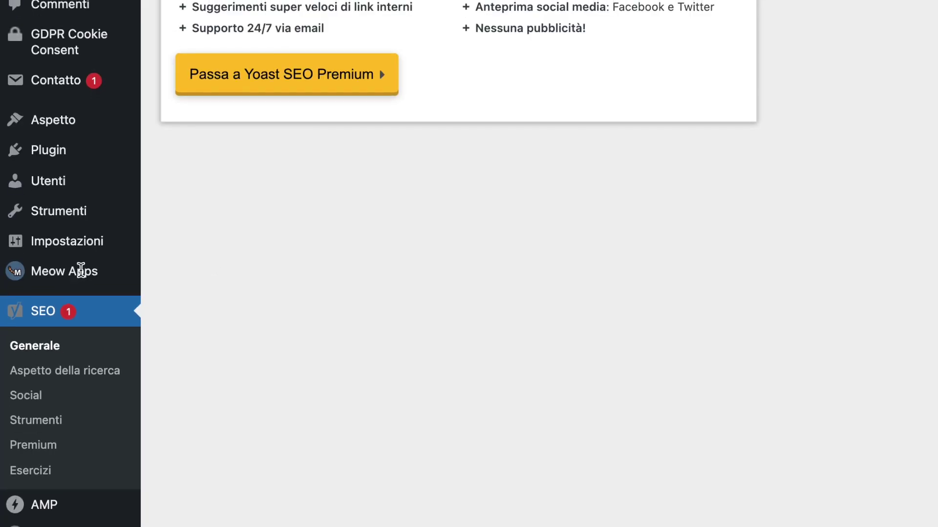
scroll(49, 272, up, 8)
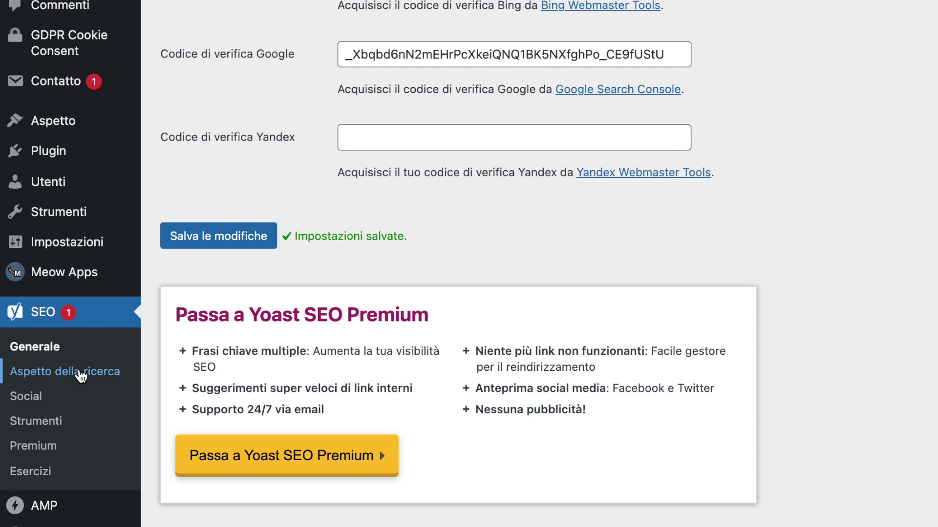
click(80, 373)
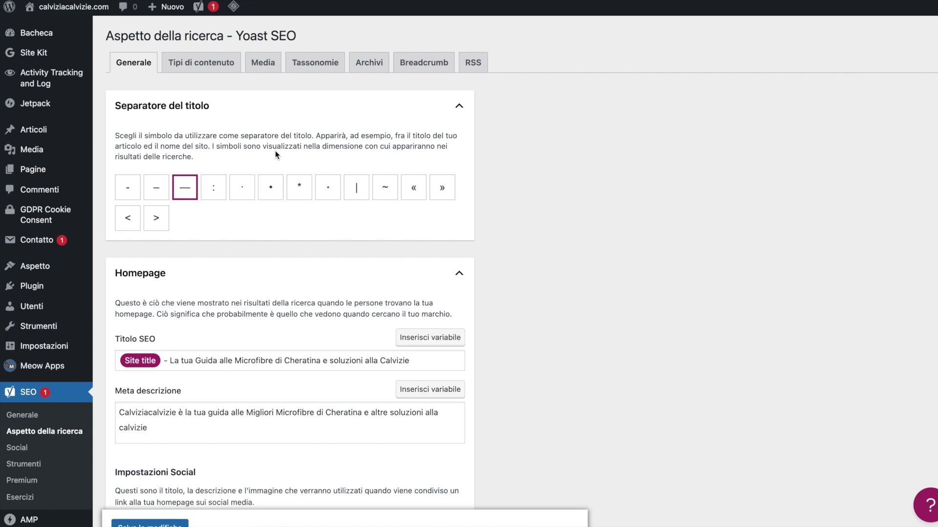
Open Google in a new browser tab and search for "scarpe da tennis".
key(ctrl+t)
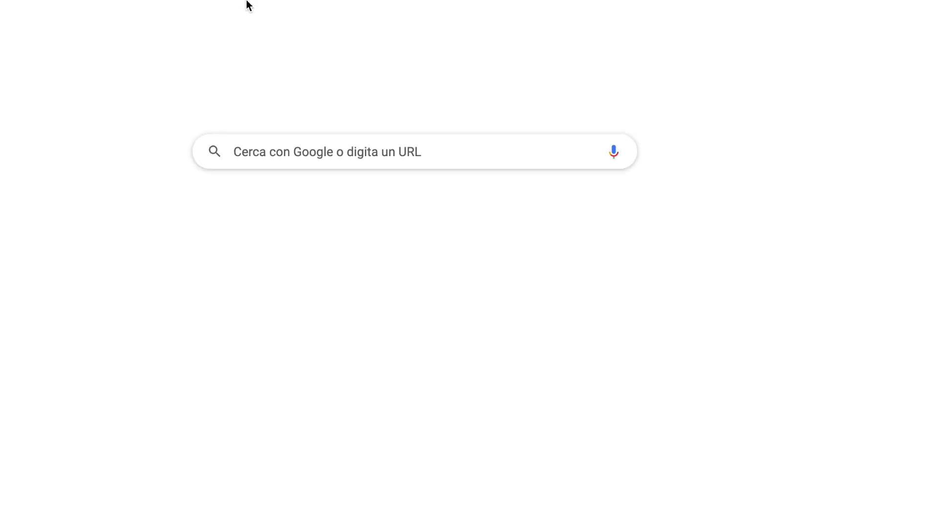
text(google)
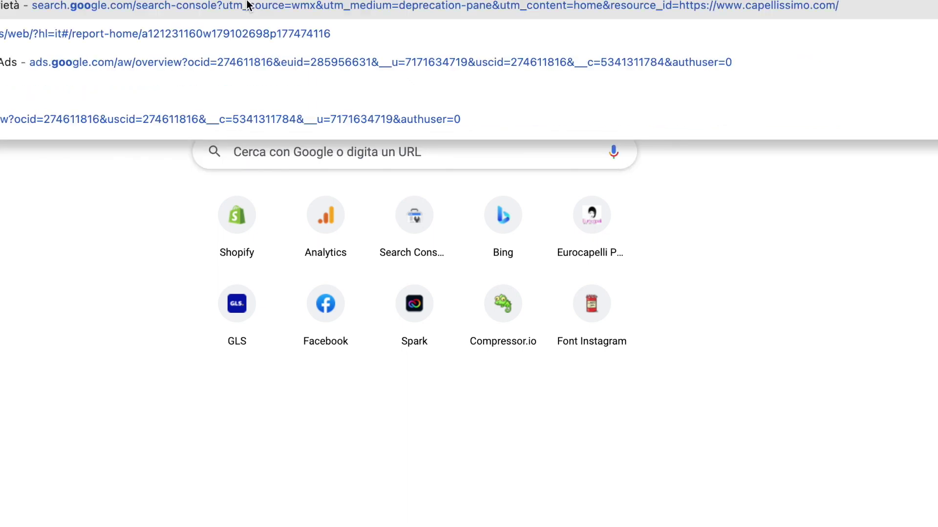
key(Escape)
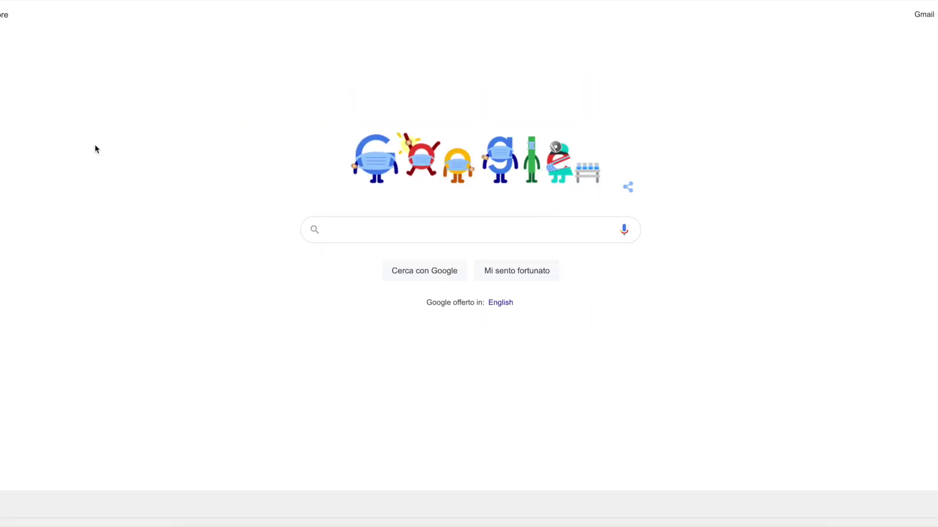
click(371, 226)
text(scarpe d)
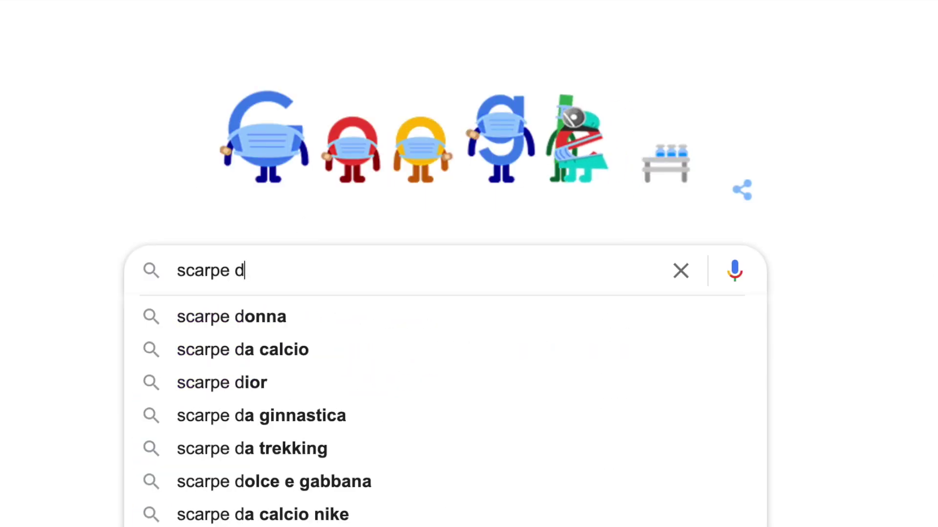
text(a ten)
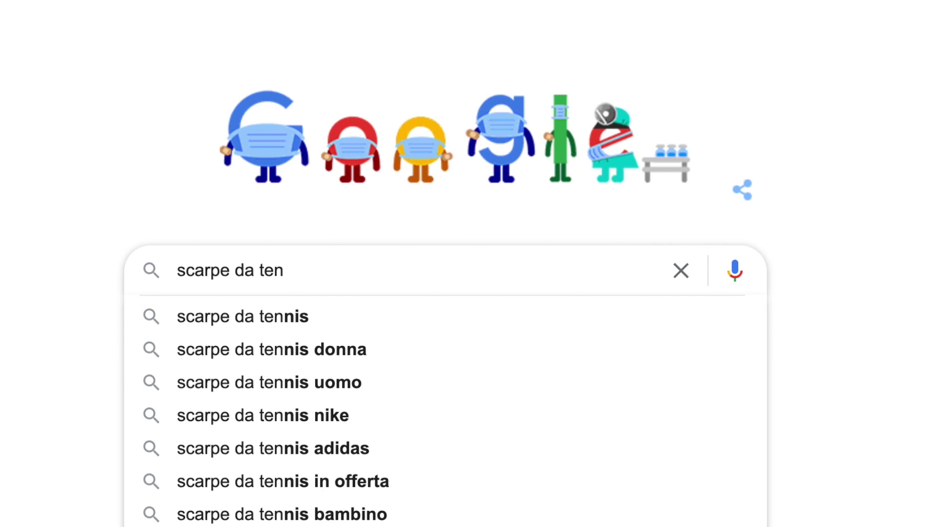
click(285, 316)
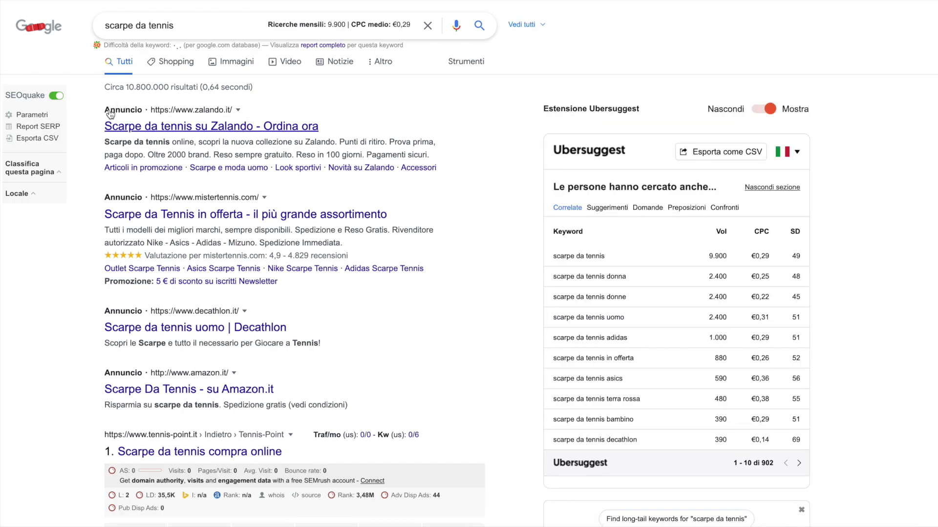
Examine the ads and organic results for "scarpe da tennis", comparing their titles, title separators and descriptions.
scroll(115, 142, down, 3)
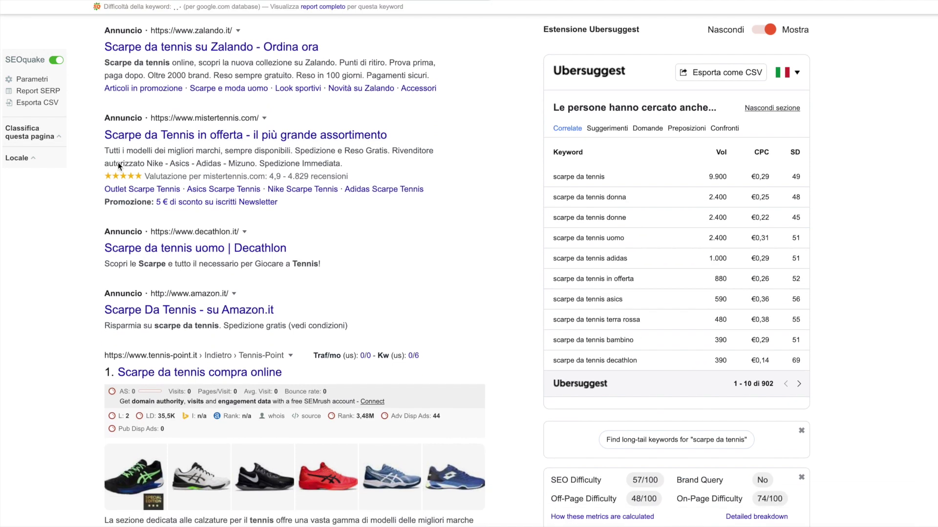
scroll(118, 163, down, 4)
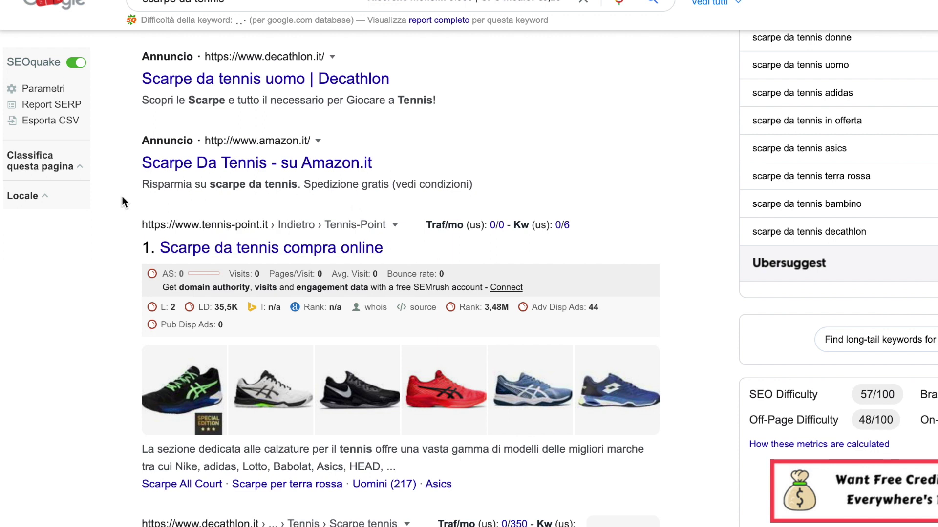
scroll(95, 196, down, 2)
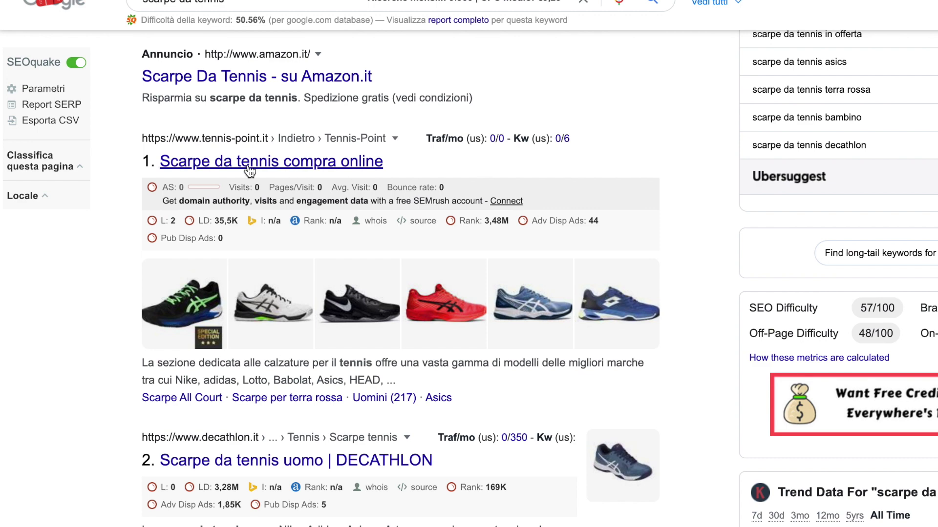
scroll(126, 289, down, 6)
scroll(126, 291, up, 6)
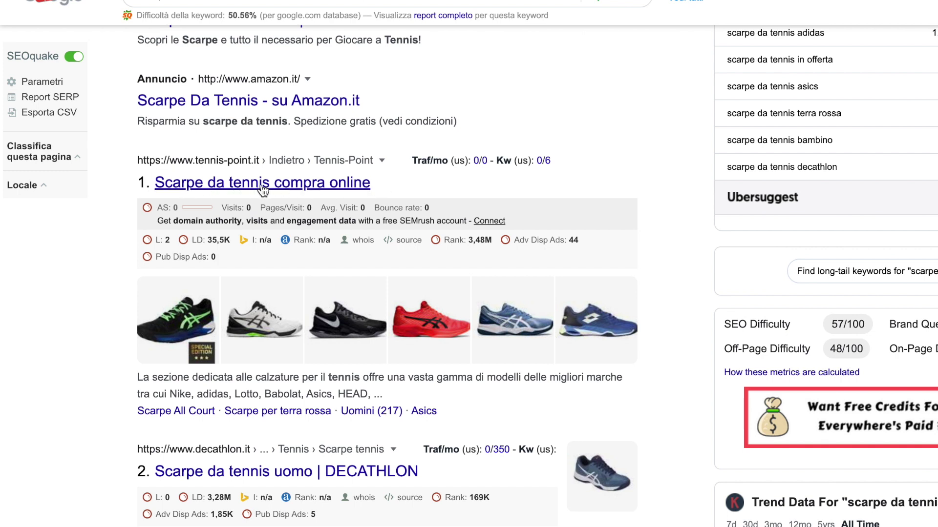
scroll(264, 190, down, 1)
scroll(264, 190, down, 3)
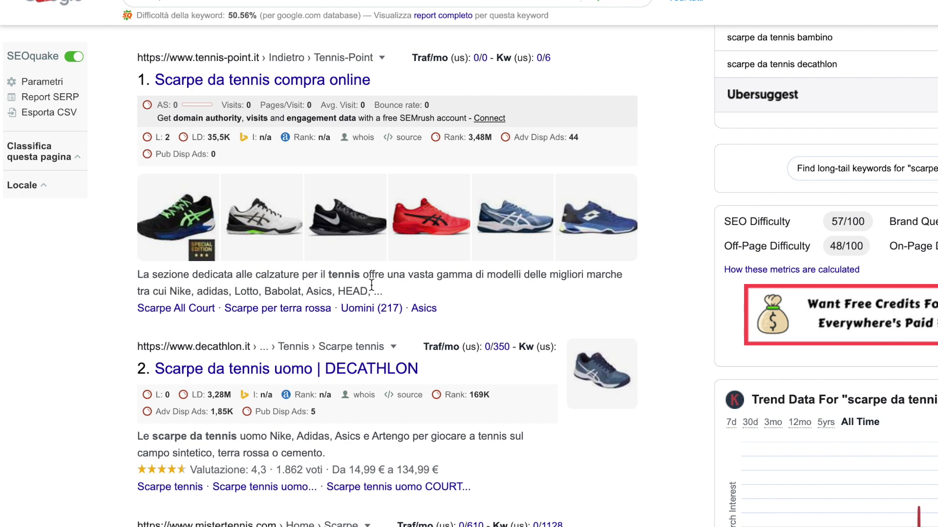
scroll(254, 291, down, 4)
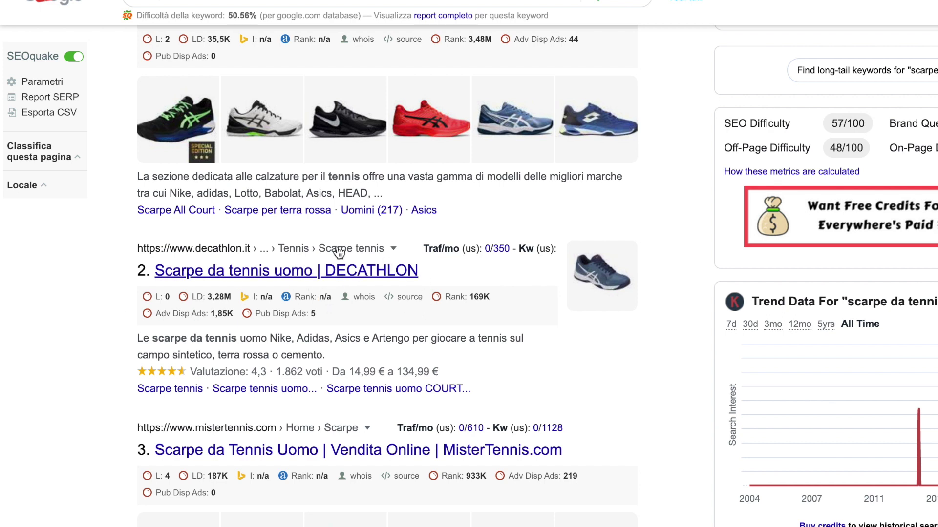
scroll(335, 249, down, 1)
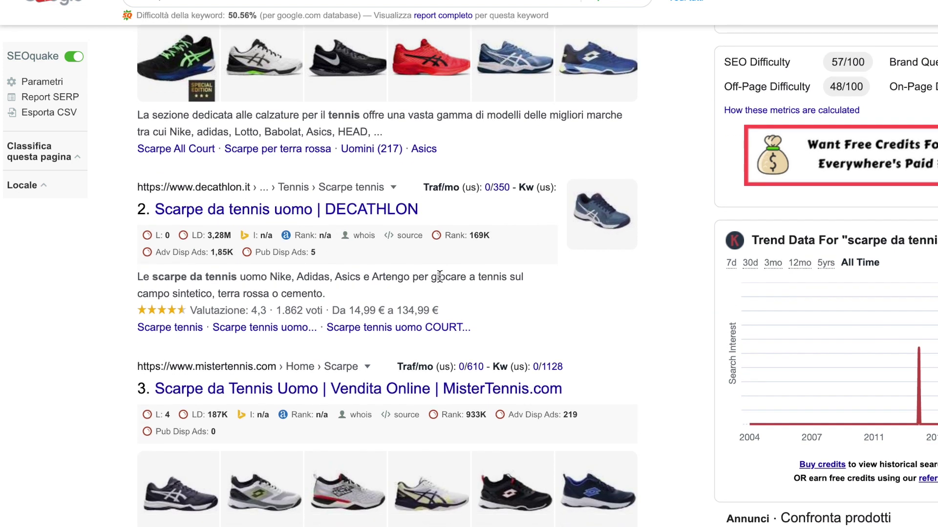
scroll(440, 277, up, 1)
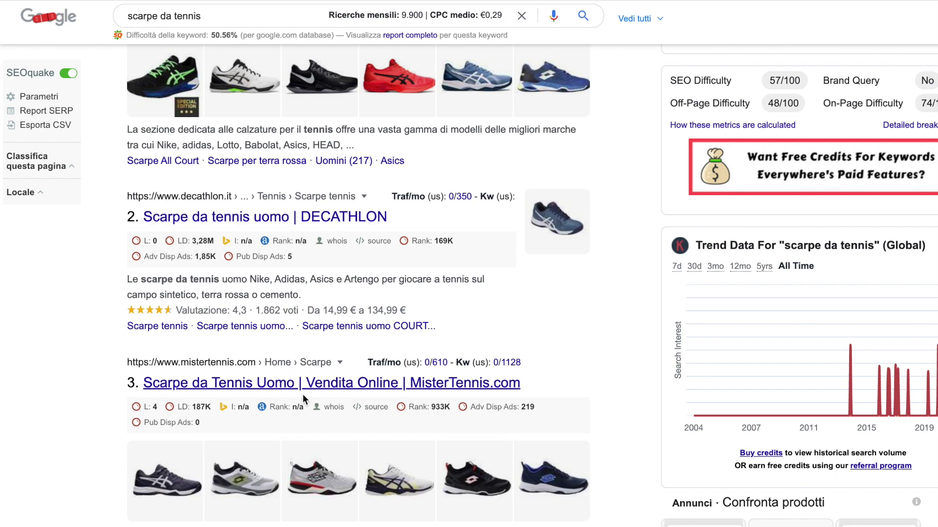
scroll(294, 343, down, 3)
scroll(297, 340, down, 4)
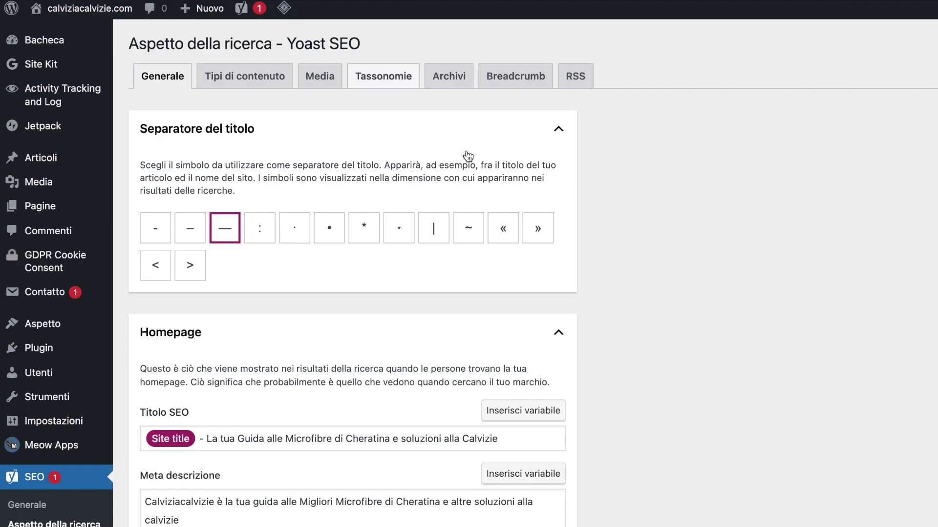
Compare the Homepage Titolo SEO and Meta descrizione in Aspetto della ricerca with the Google results, and review Impostazioni Social.
scroll(596, 233, down, 3)
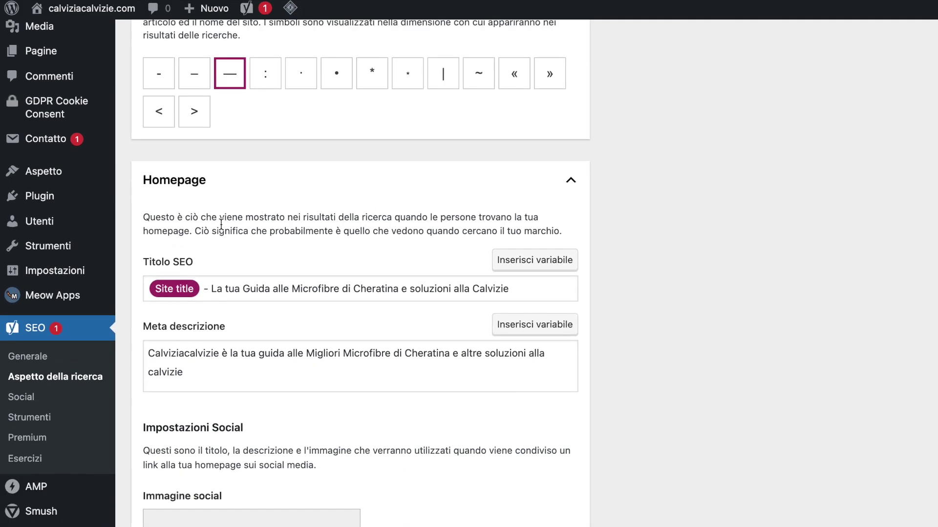
scroll(221, 222, down, 1)
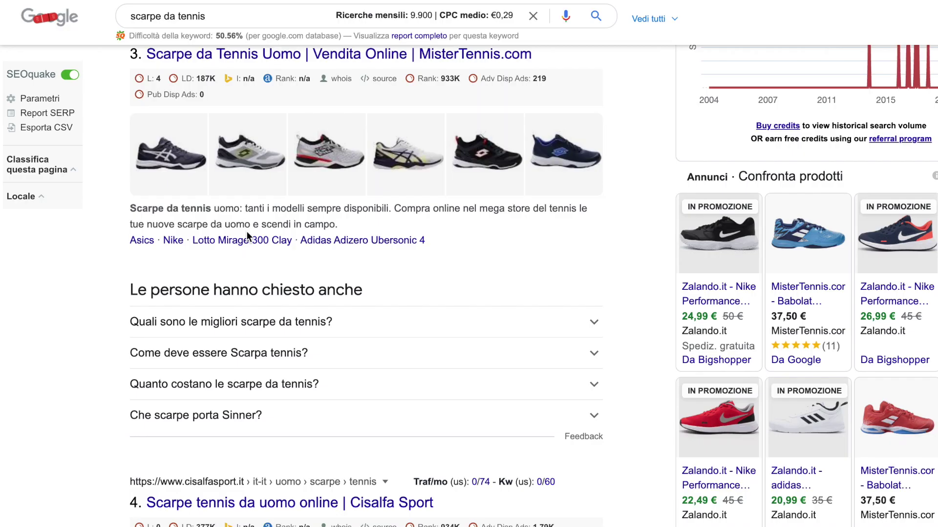
scroll(247, 238, up, 3)
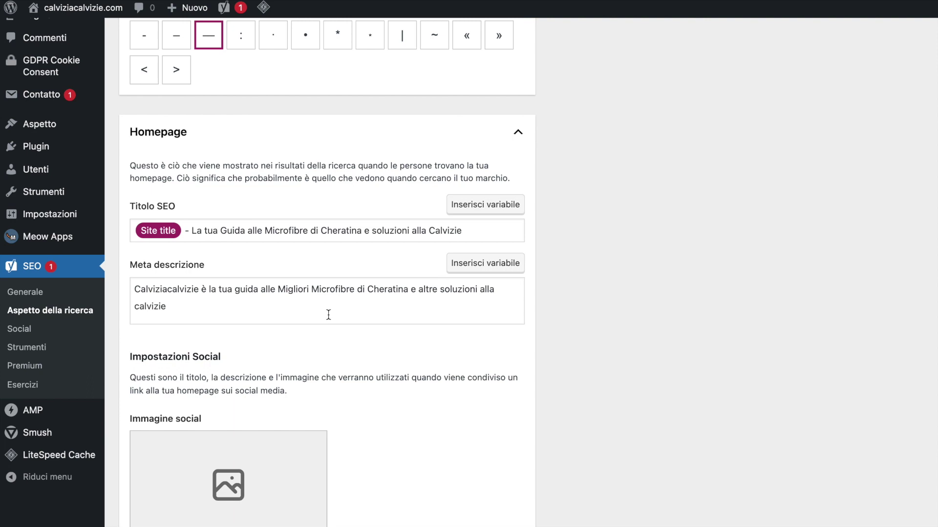
scroll(328, 315, down, 5)
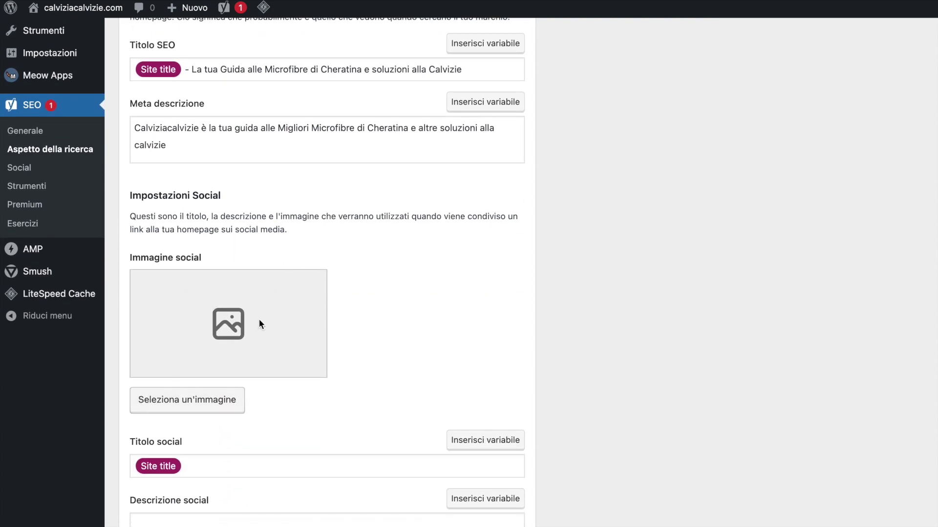
scroll(354, 335, down, 4)
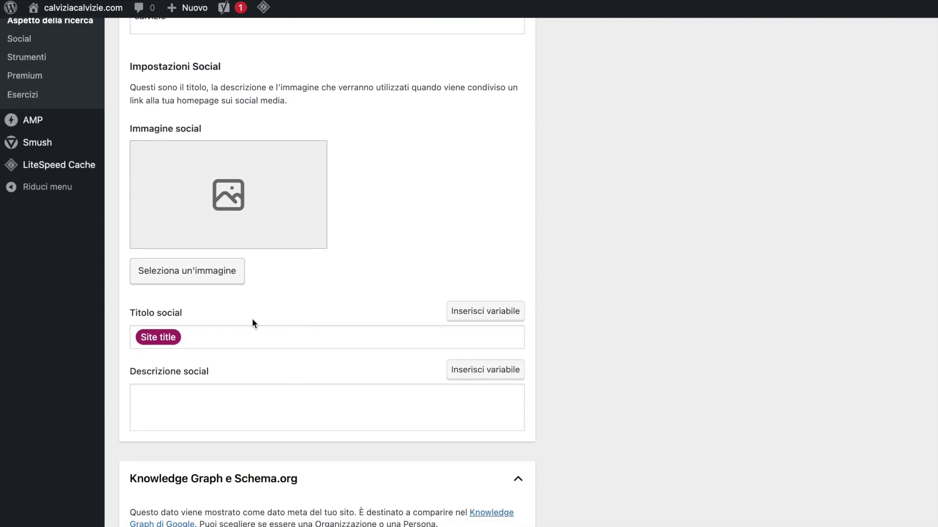
scroll(285, 329, down, 2)
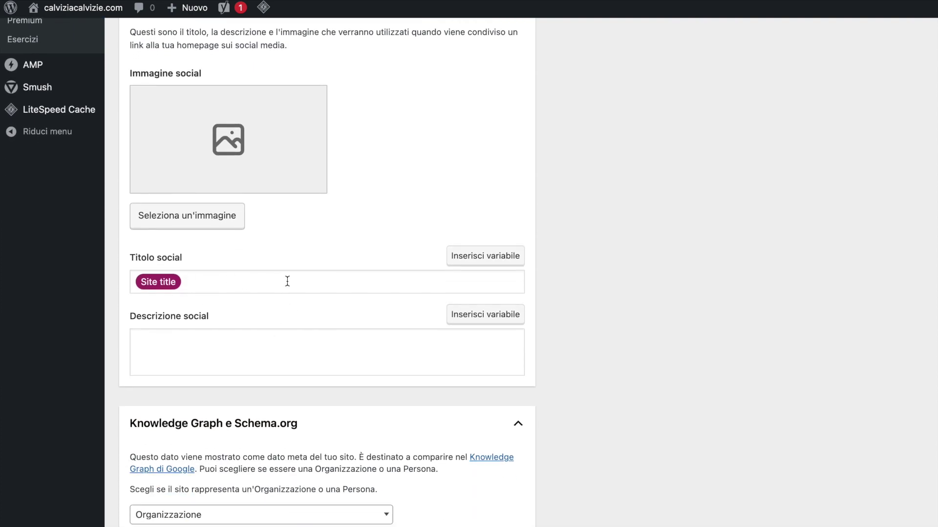
Review the Homepage Impostazioni Social fields and the organization type, name and logo under Knowledge Graph e Schema.org.
scroll(280, 240, down, 1)
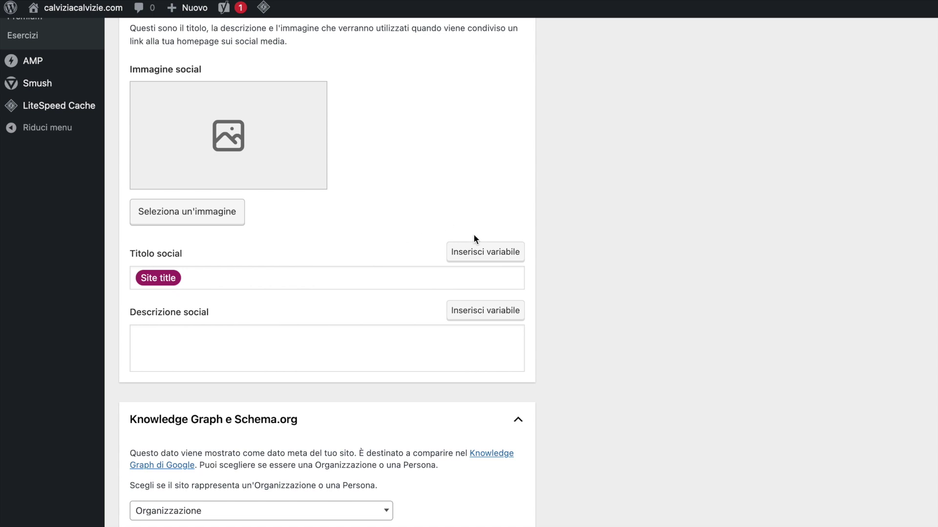
scroll(293, 305, down, 2)
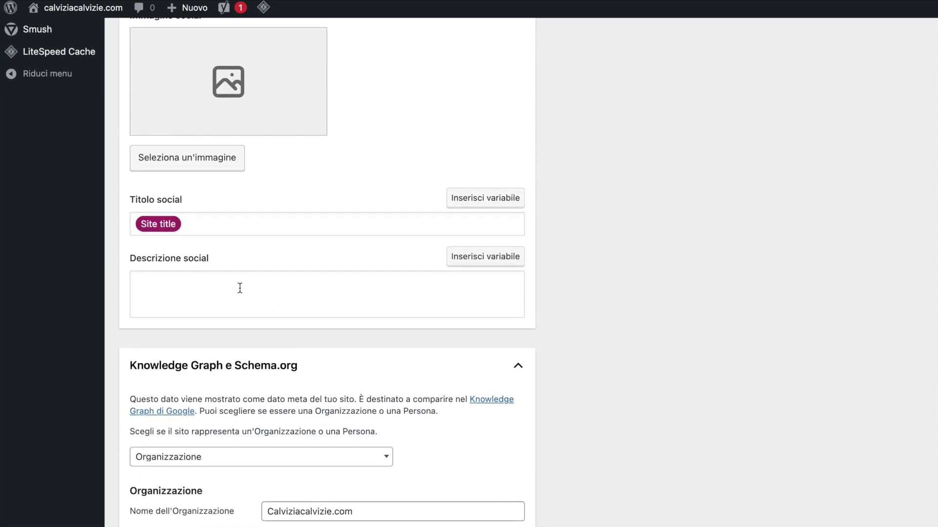
scroll(344, 303, up, 5)
scroll(341, 304, up, 3)
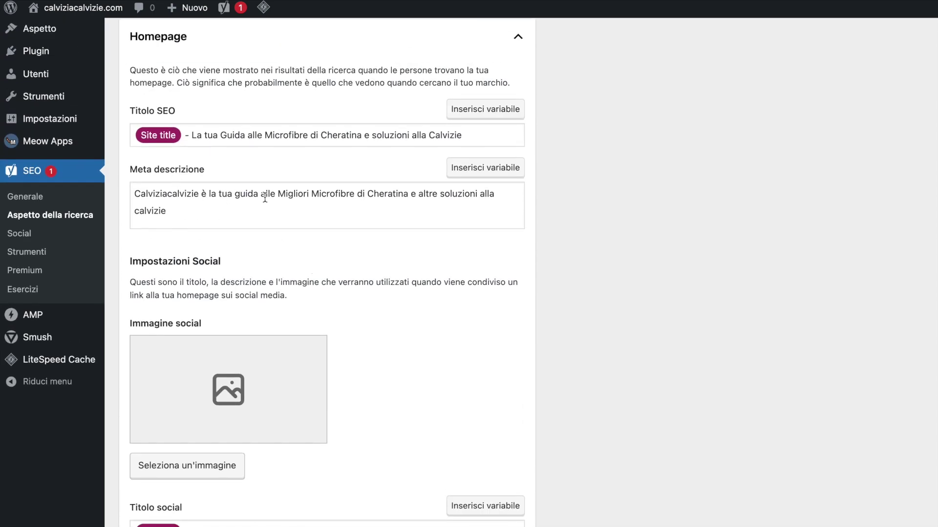
scroll(270, 203, down, 10)
scroll(232, 244, down, 5)
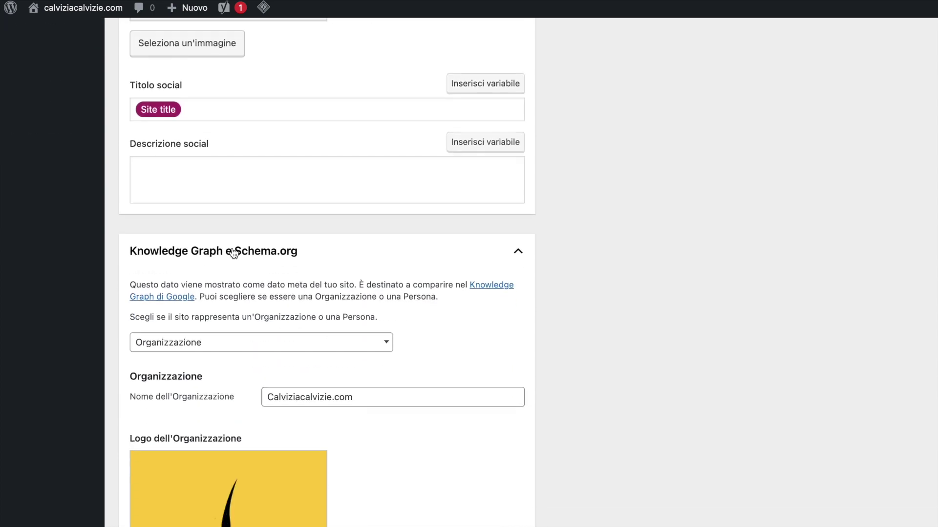
scroll(222, 283, down, 2)
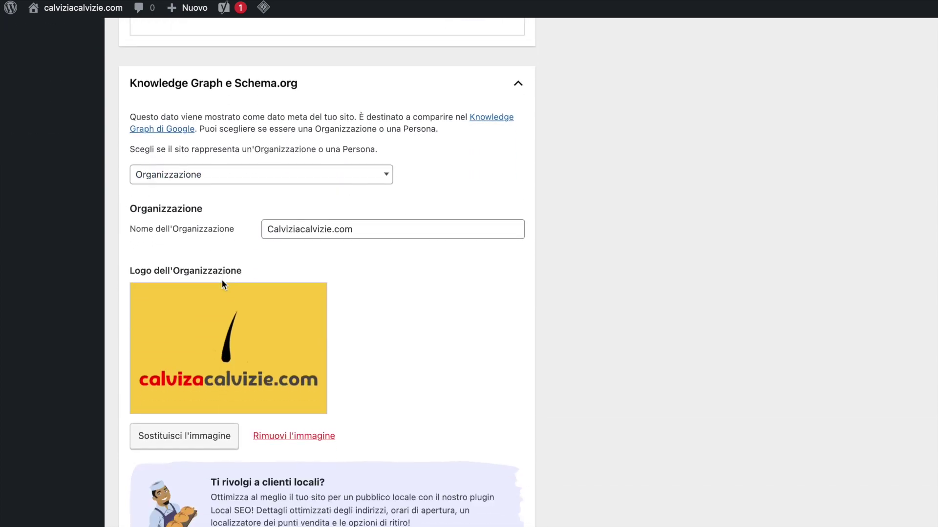
scroll(299, 323, down, 2)
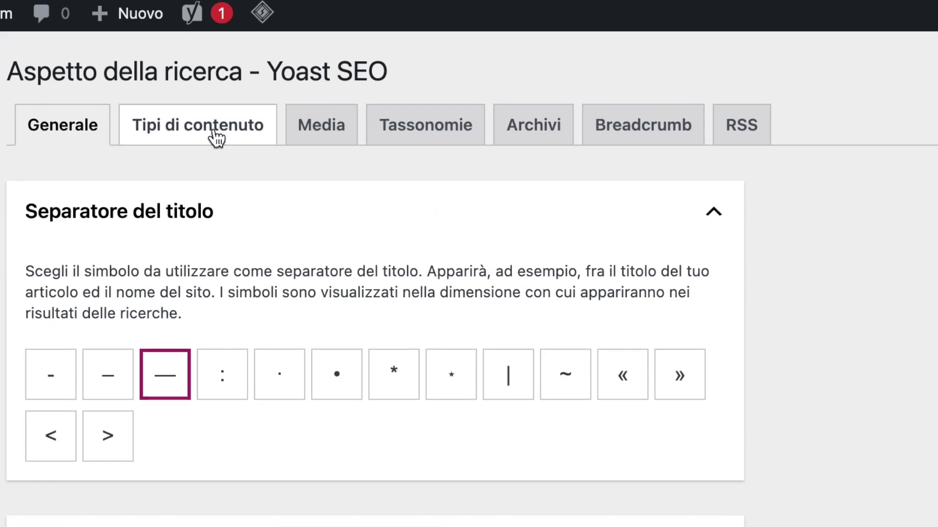
Open the Tipi di contenuto settings of Aspetto della ricerca and look over the whole Articoli section.
click(215, 138)
scroll(318, 277, down, 3)
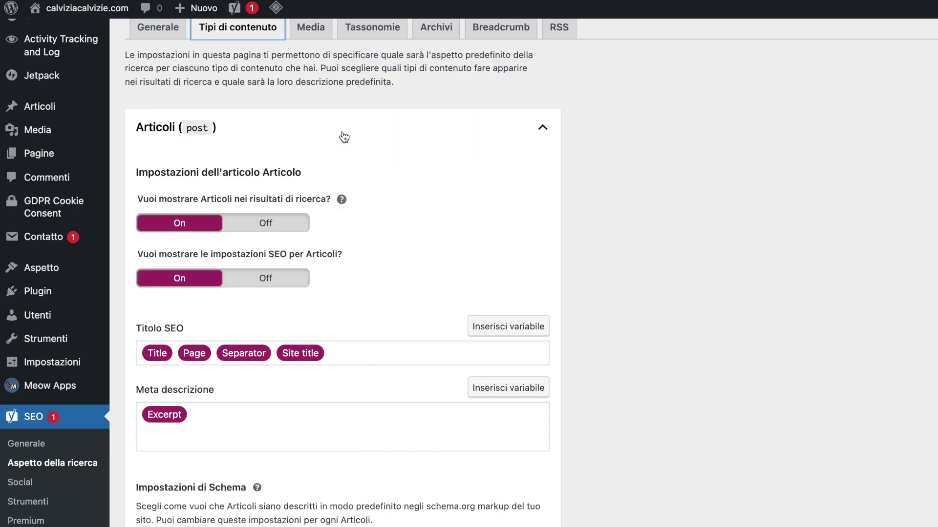
scroll(344, 138, down, 7)
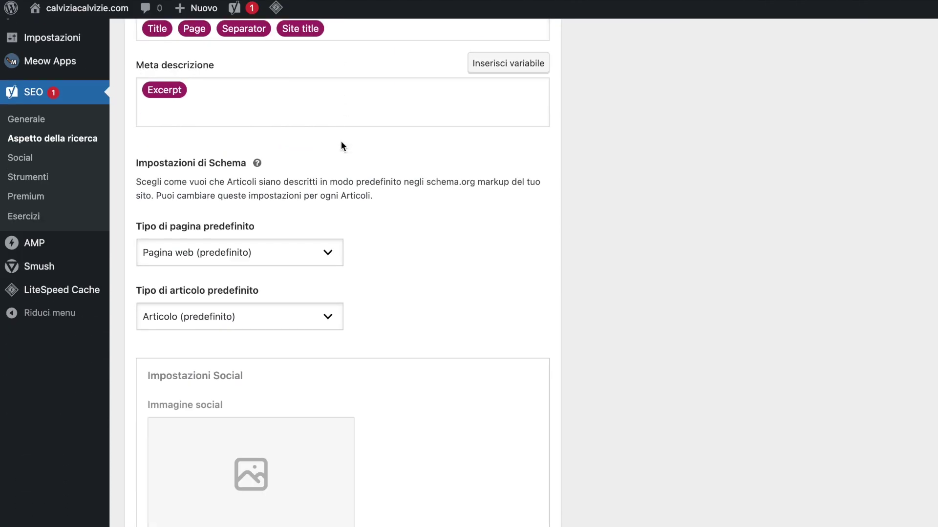
scroll(341, 146, down, 5)
scroll(263, 511, up, 4)
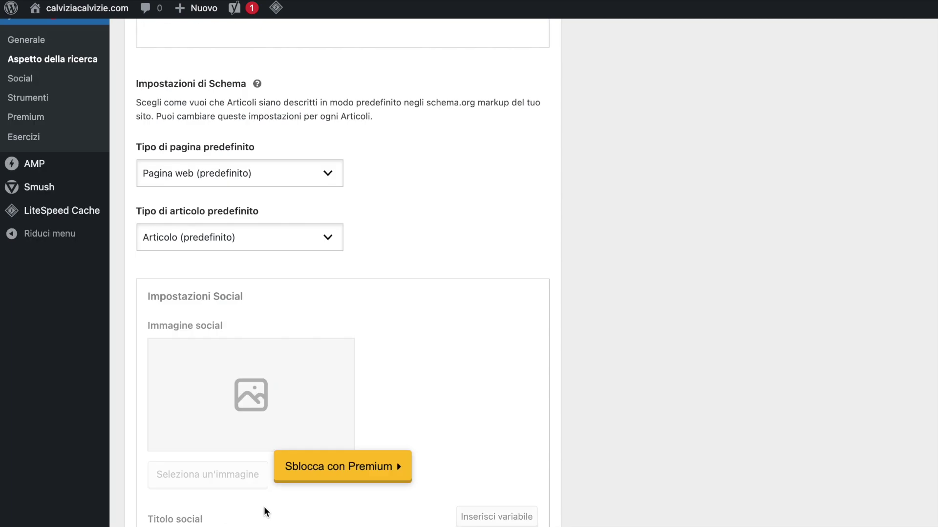
scroll(266, 512, up, 9)
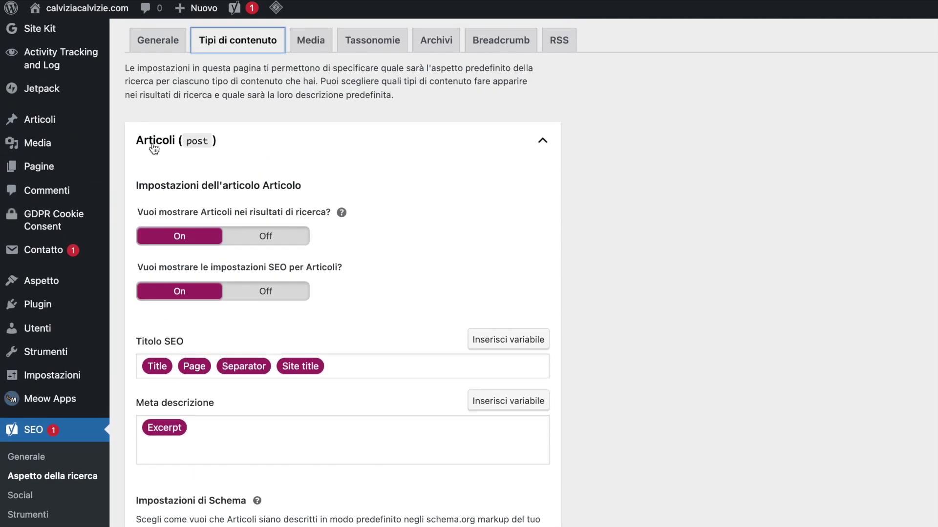
scroll(203, 164, down, 9)
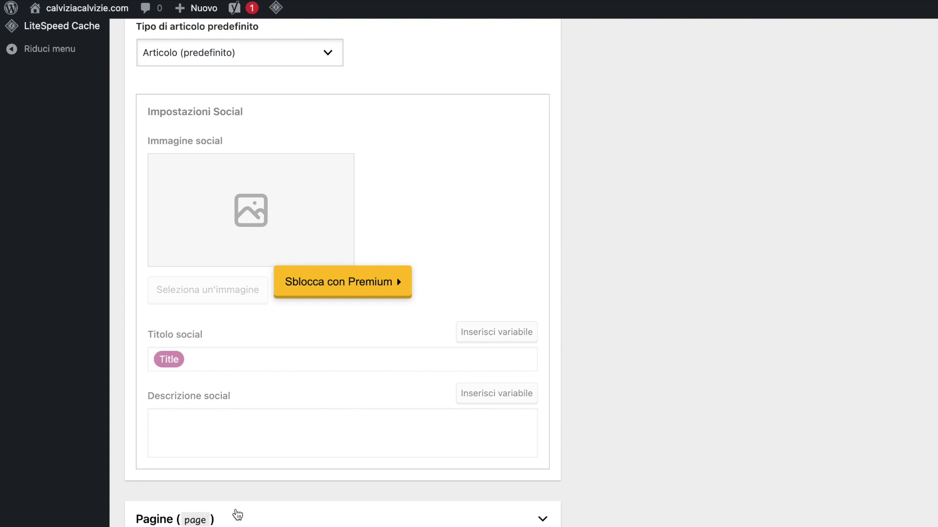
scroll(237, 515, up, 10)
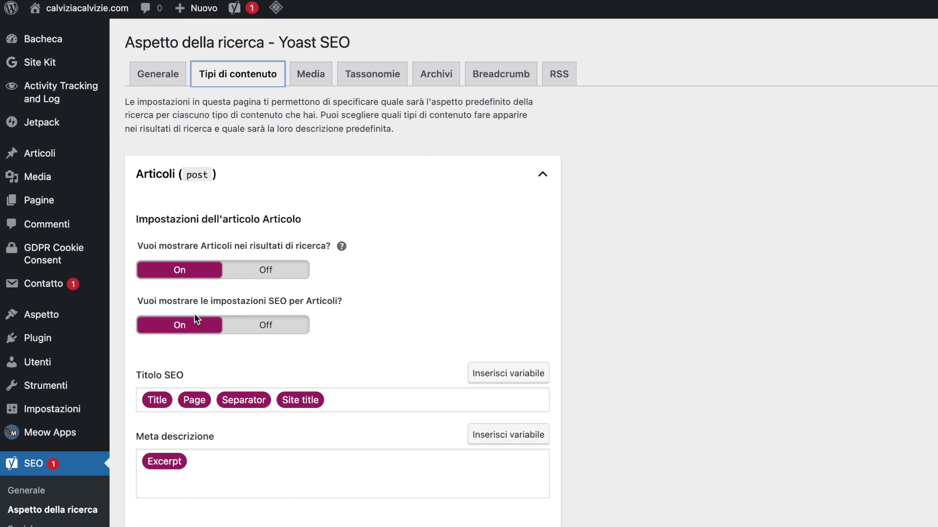
Examine the Articoli search visibility options, Titolo SEO and Meta descrizione variables, Impostazioni di Schema and Impostazioni Social.
scroll(177, 317, down, 2)
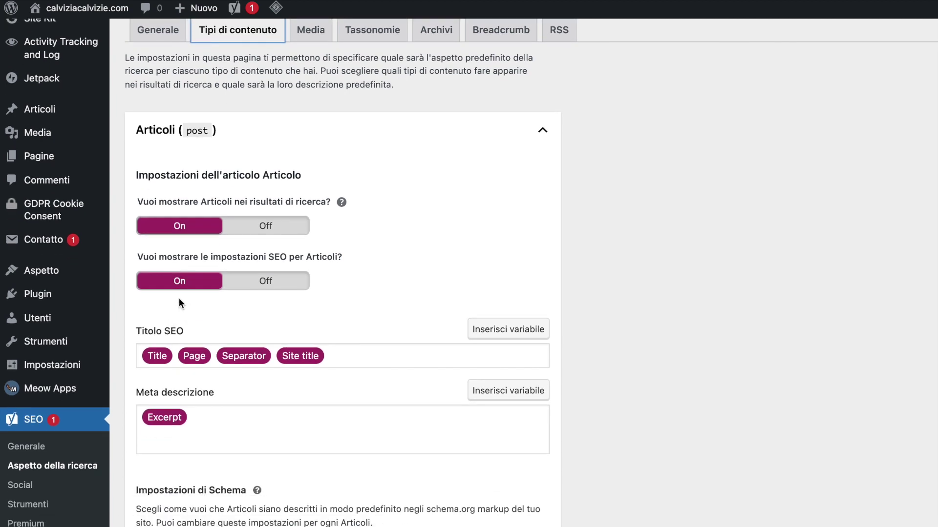
scroll(180, 299, down, 2)
scroll(121, 274, up, 1)
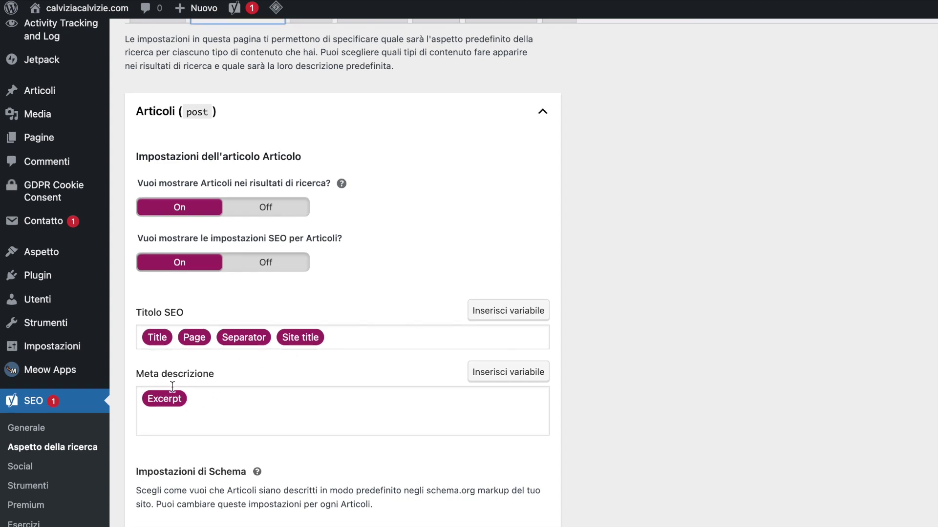
click(241, 399)
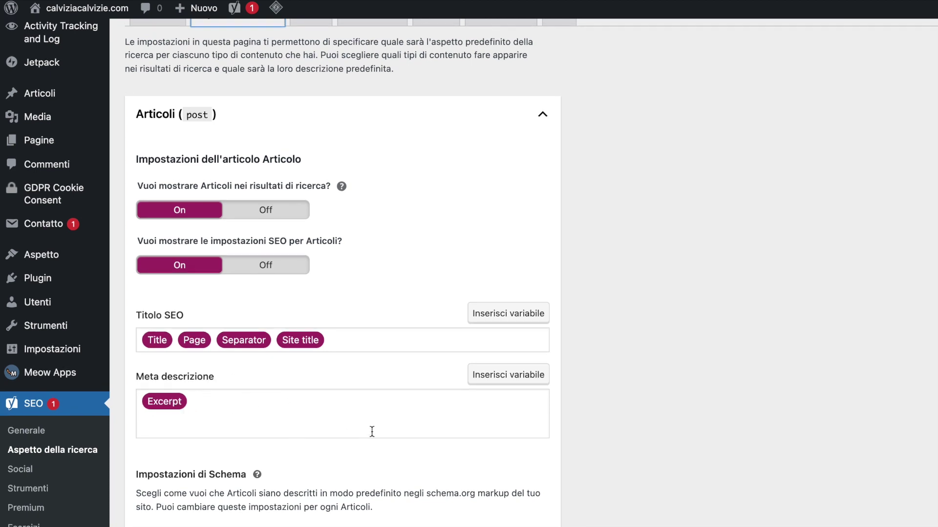
scroll(424, 415, down, 5)
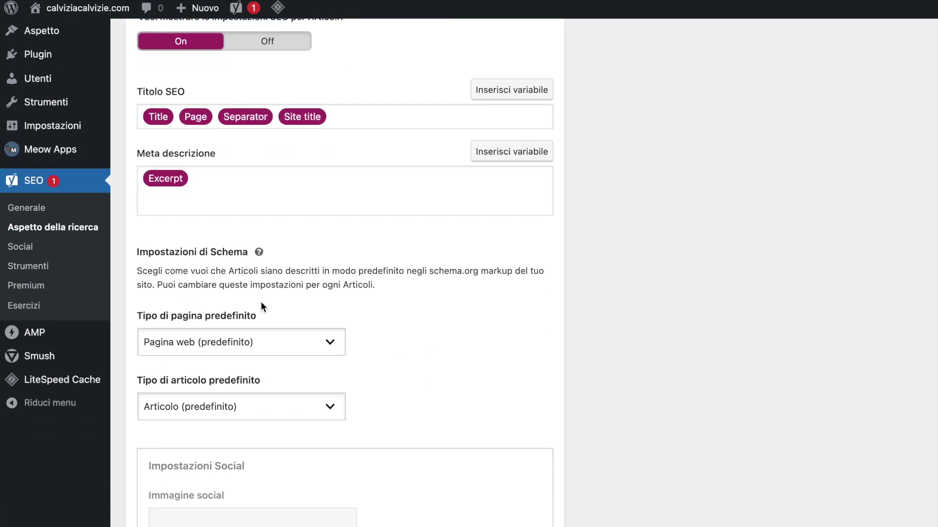
scroll(262, 305, down, 3)
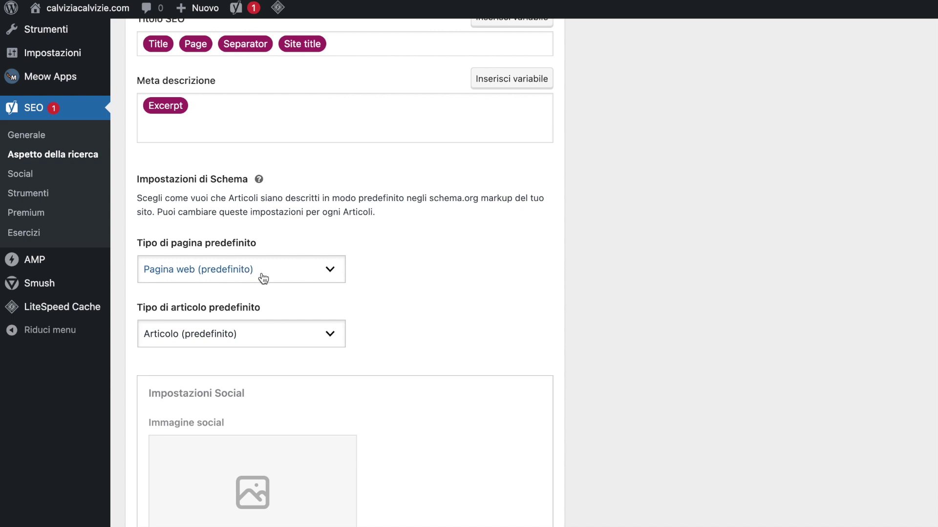
scroll(140, 298, down, 1)
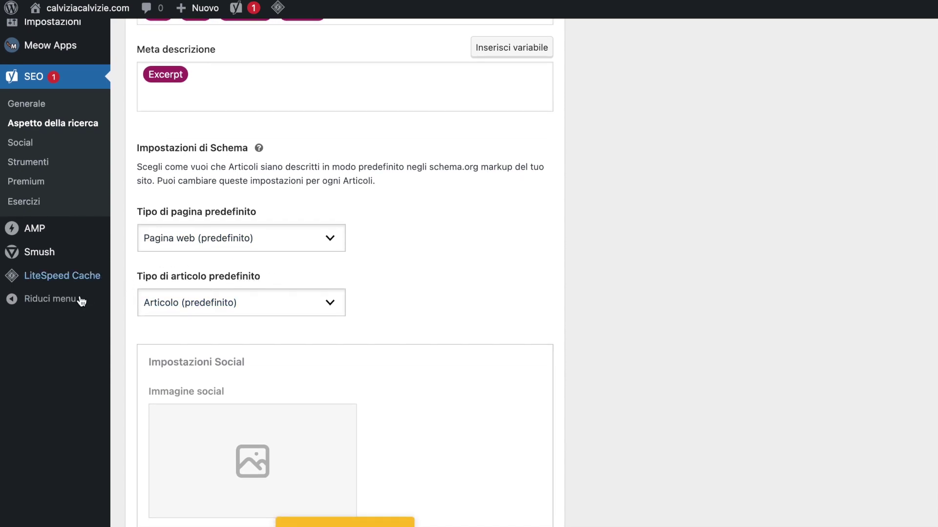
scroll(287, 303, down, 4)
scroll(331, 312, down, 4)
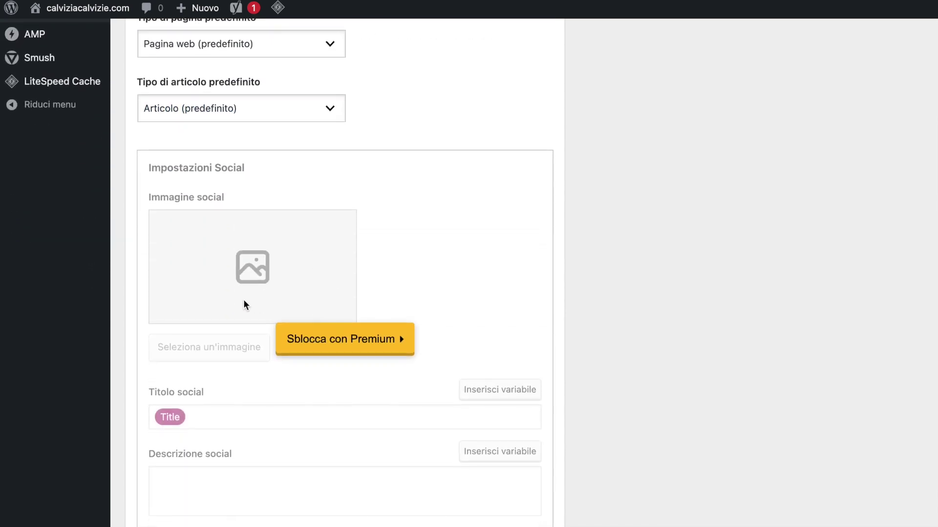
scroll(266, 307, down, 2)
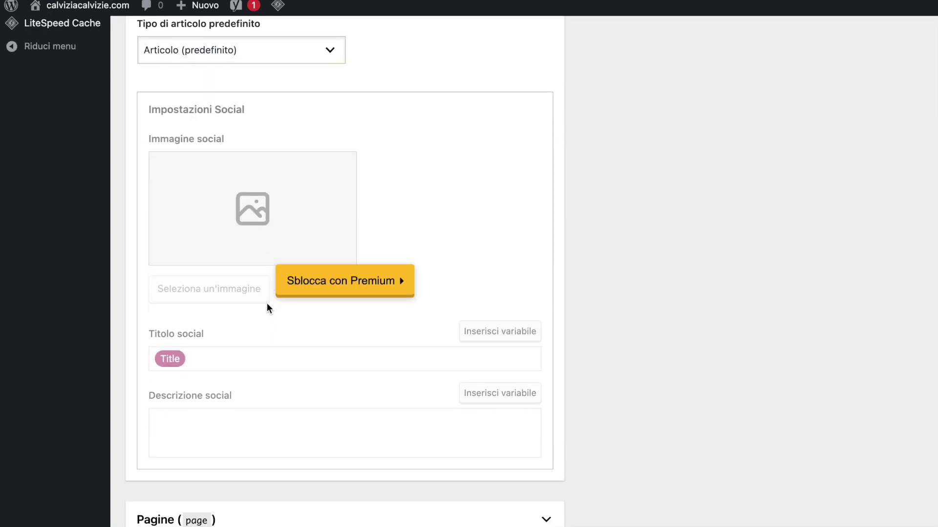
Expand the Pagine section and review its search visibility, Titolo SEO, Meta descrizione, schema and social settings.
click(267, 423)
scroll(265, 432, down, 10)
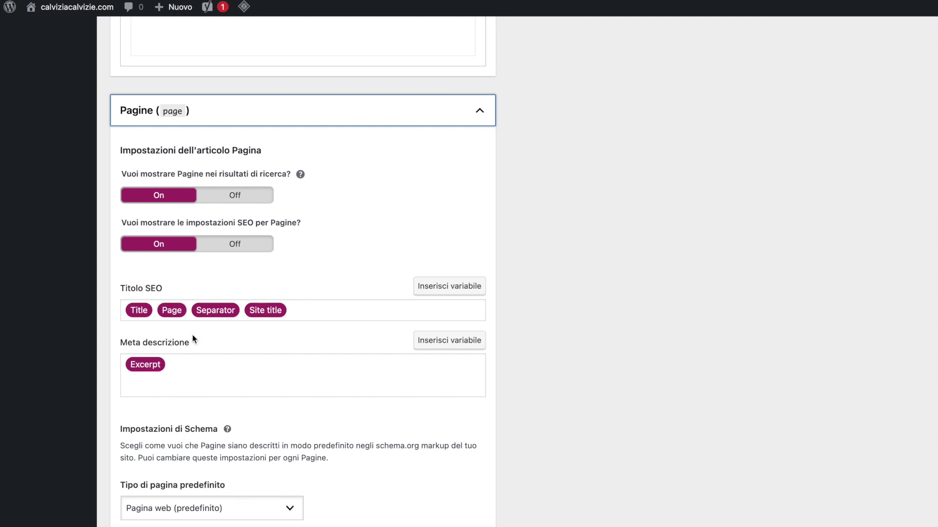
scroll(193, 338, down, 2)
scroll(233, 306, down, 5)
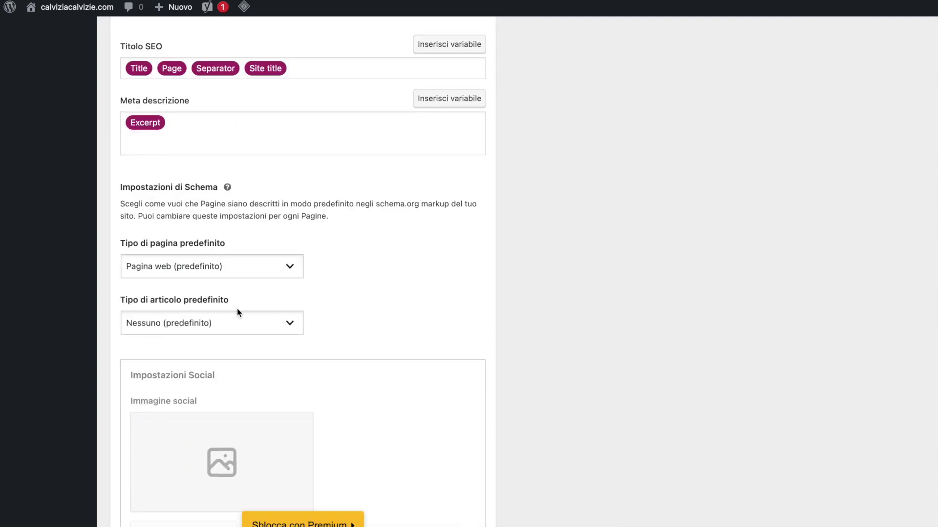
scroll(238, 312, down, 5)
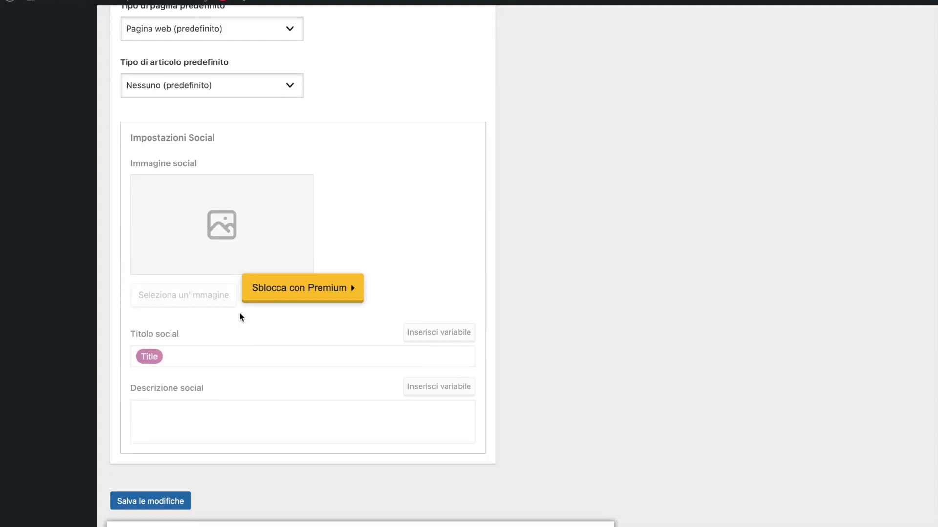
Save the Tipi di contenuto settings and open the Media settings of Aspetto della ricerca.
click(185, 513)
click(297, 119)
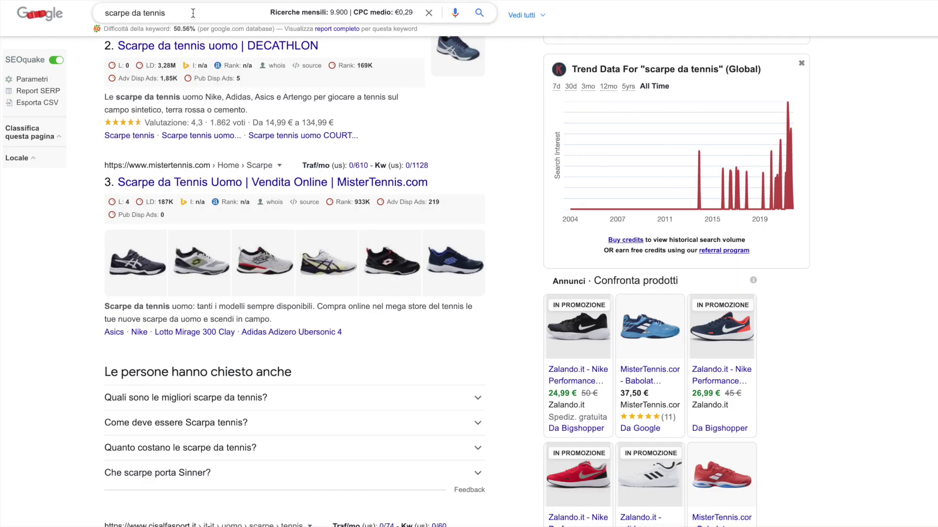
Switch to the Google results for "scarpe da tennis", show the image results and preview the Tennis Talker shoe image.
scroll(129, 112, up, 10)
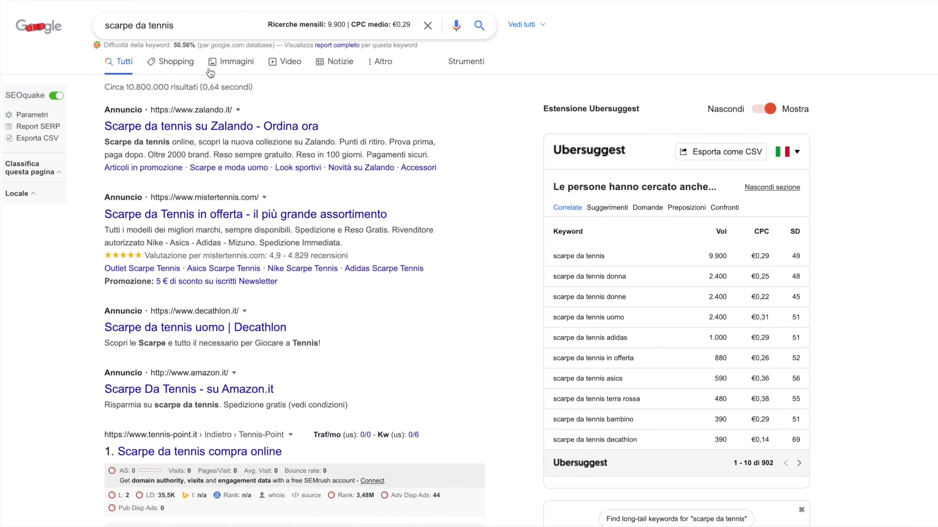
click(226, 67)
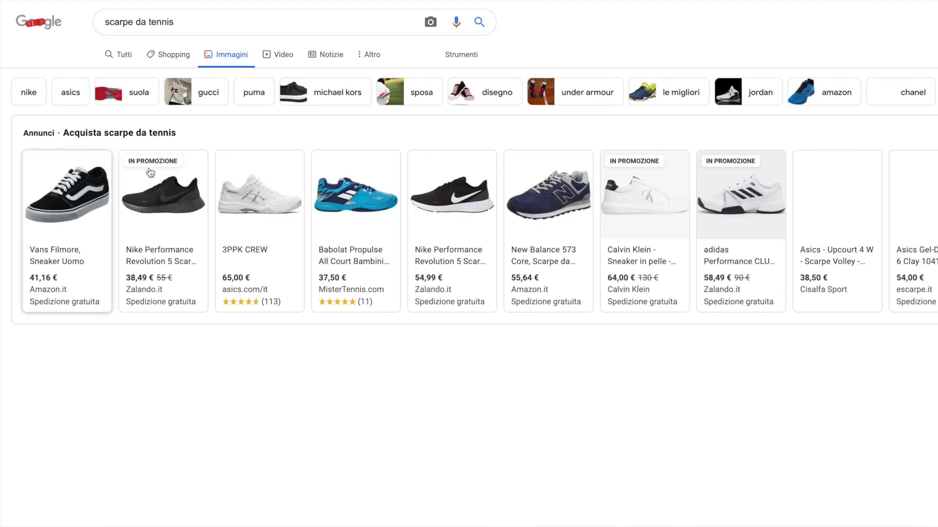
scroll(455, 202, down, 1)
scroll(455, 202, down, 4)
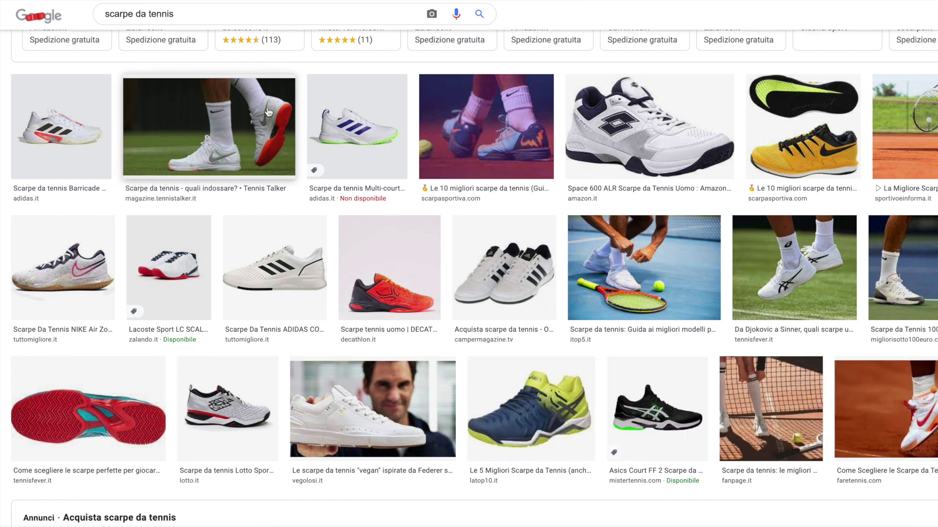
click(233, 130)
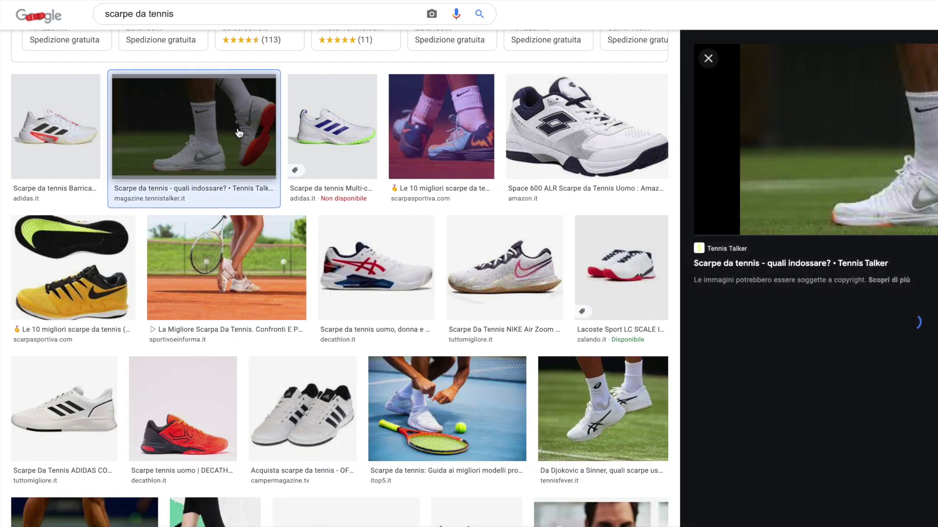
Open the Tennis Talker article "Scarpe da tennis – quali indossare?" from the image preview and examine the shoe images within its text.
click(792, 272)
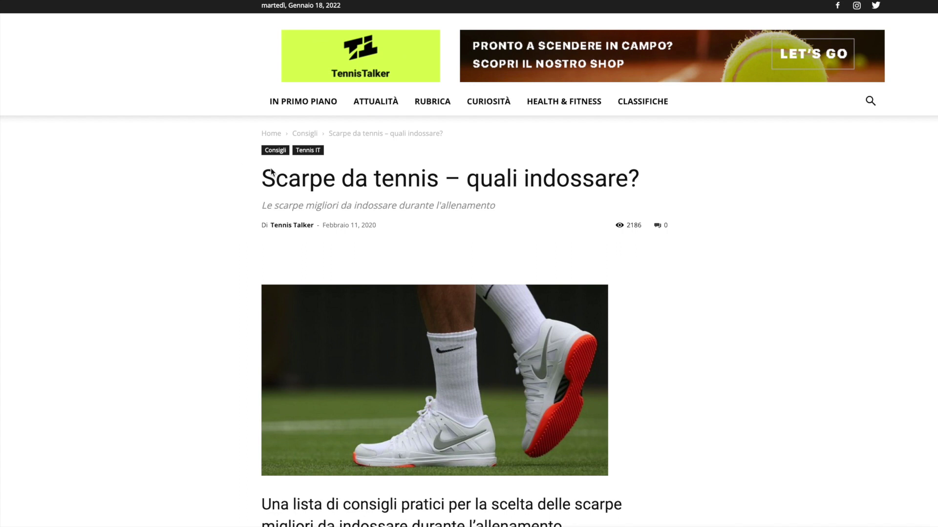
scroll(293, 171, down, 2)
scroll(320, 168, down, 10)
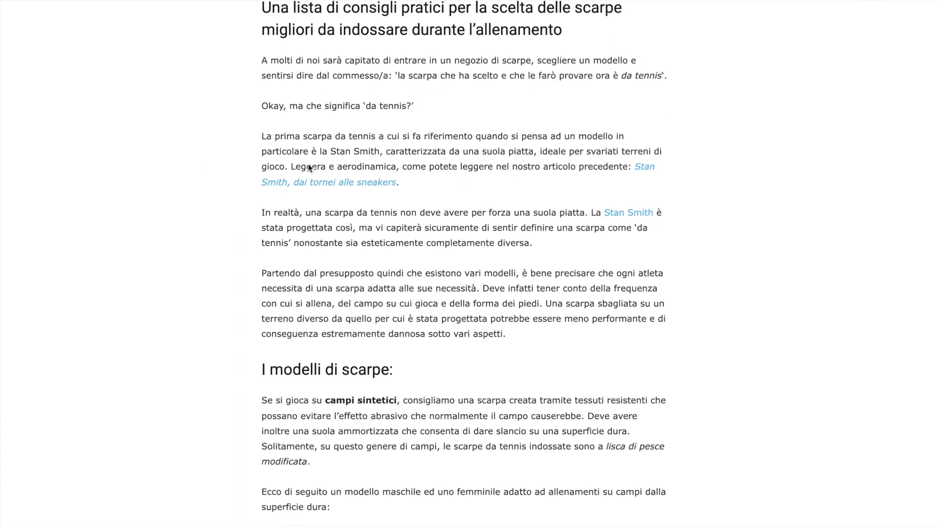
scroll(377, 257, down, 20)
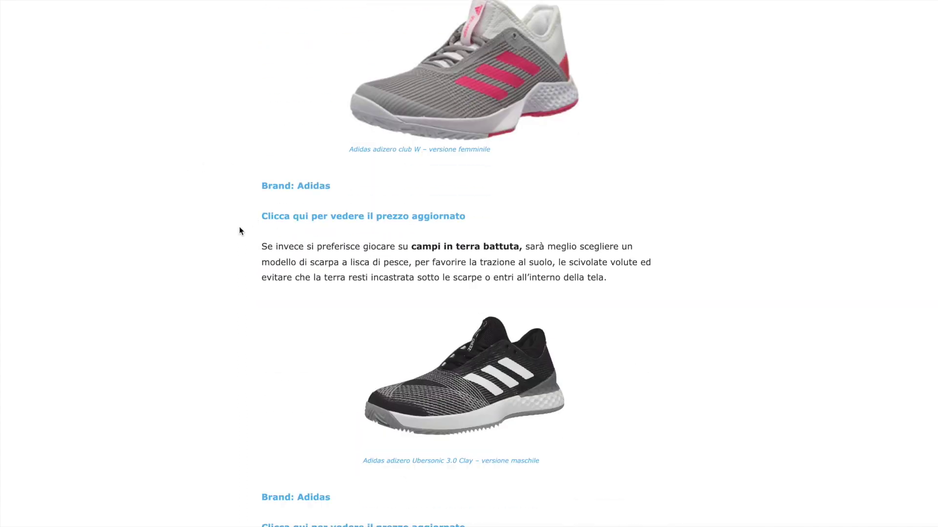
scroll(244, 223, down, 13)
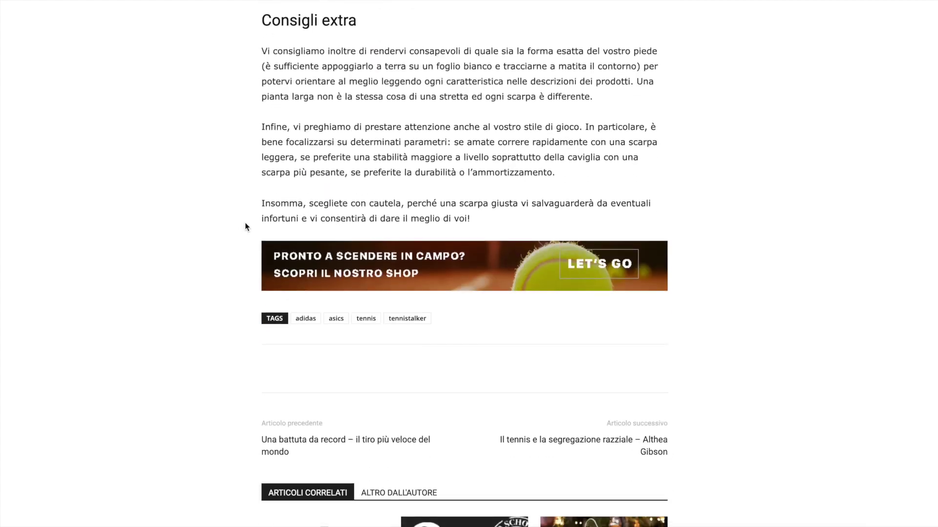
scroll(245, 222, up, 9)
scroll(246, 224, up, 10)
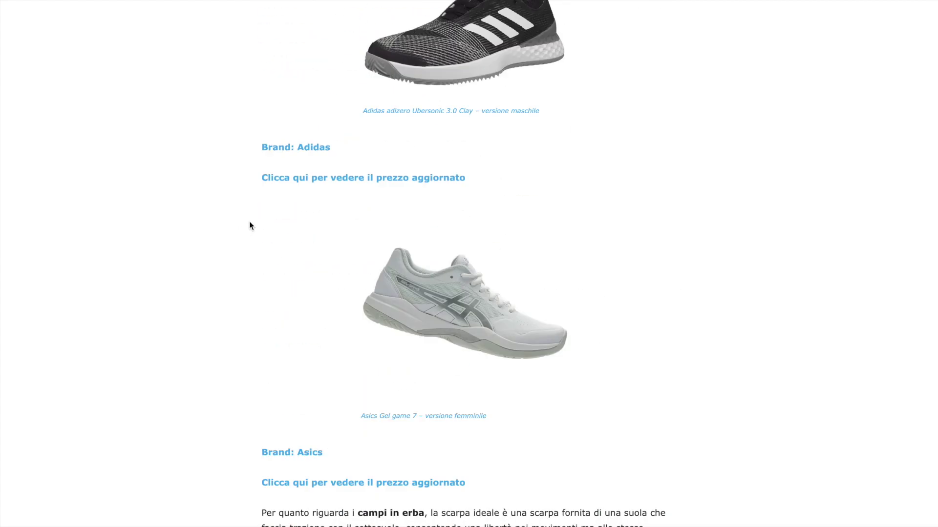
scroll(472, 330, up, 1)
scroll(484, 315, up, 4)
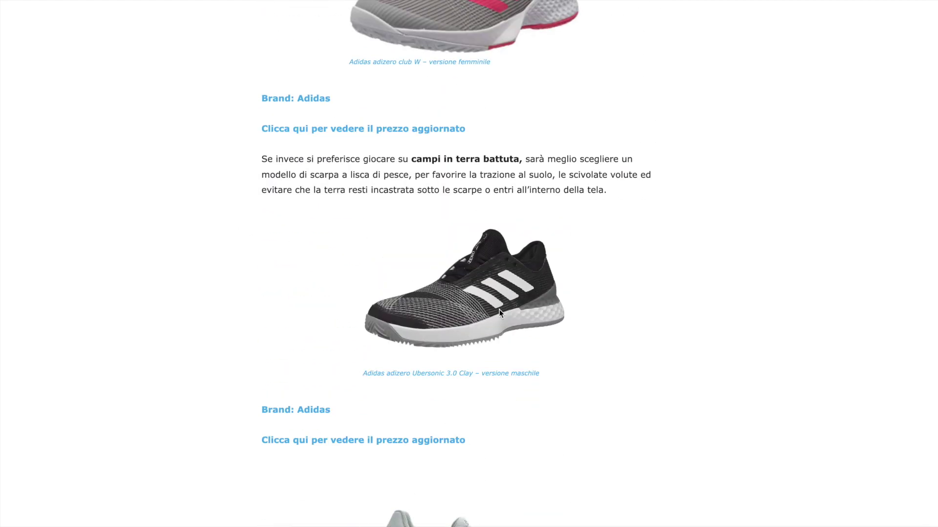
click(464, 374)
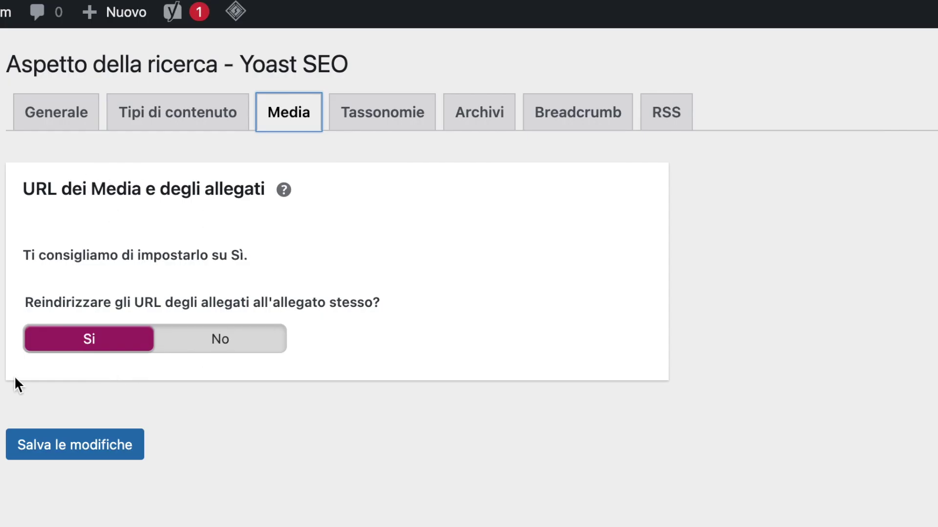
Open the Tassonomie settings, view the Formati section briefly and leave only the Categorie section expanded.
click(396, 121)
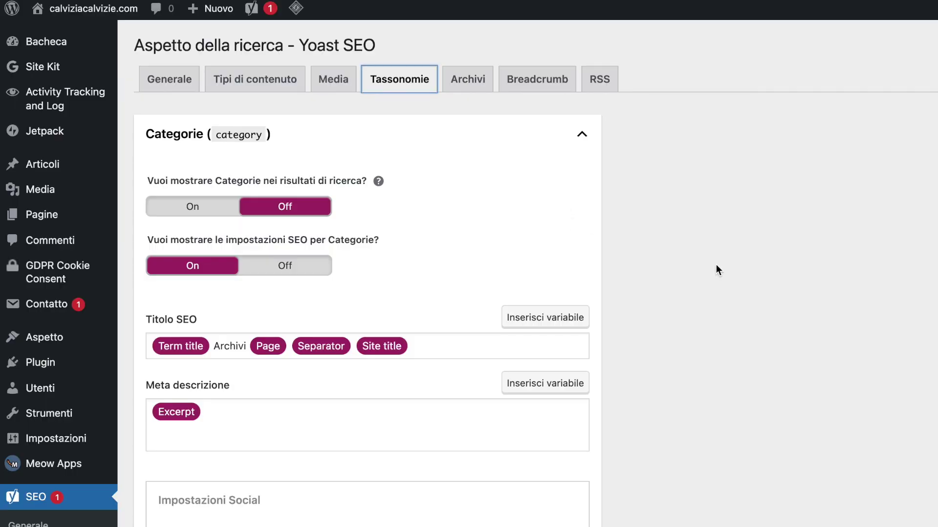
scroll(716, 265, down, 2)
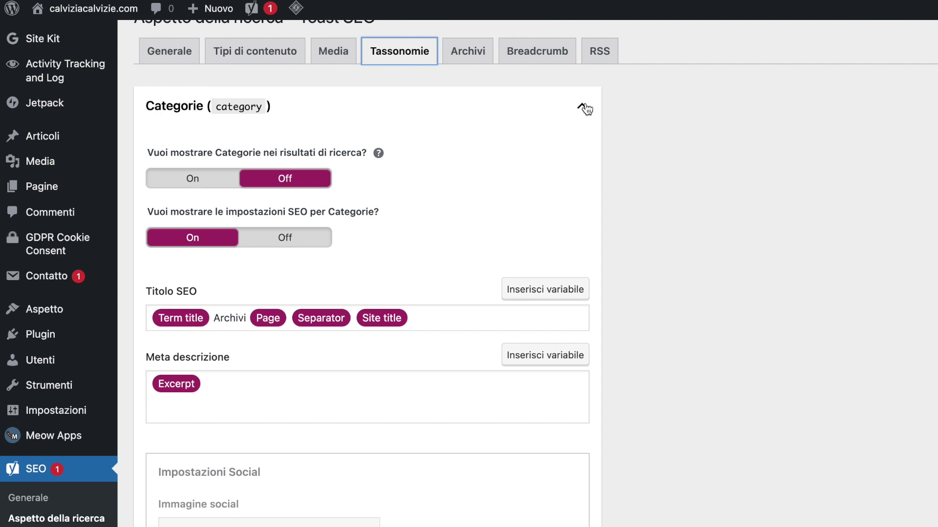
click(568, 107)
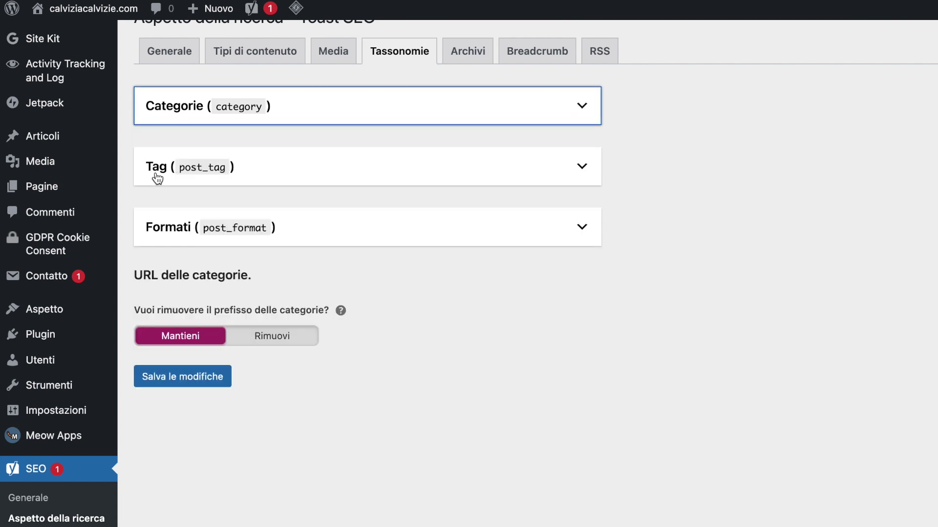
scroll(416, 151, up, 2)
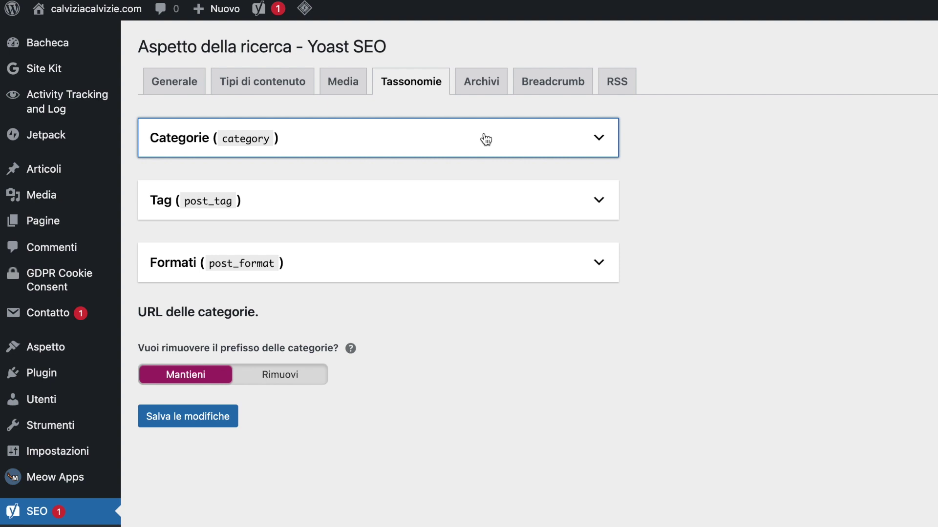
click(447, 271)
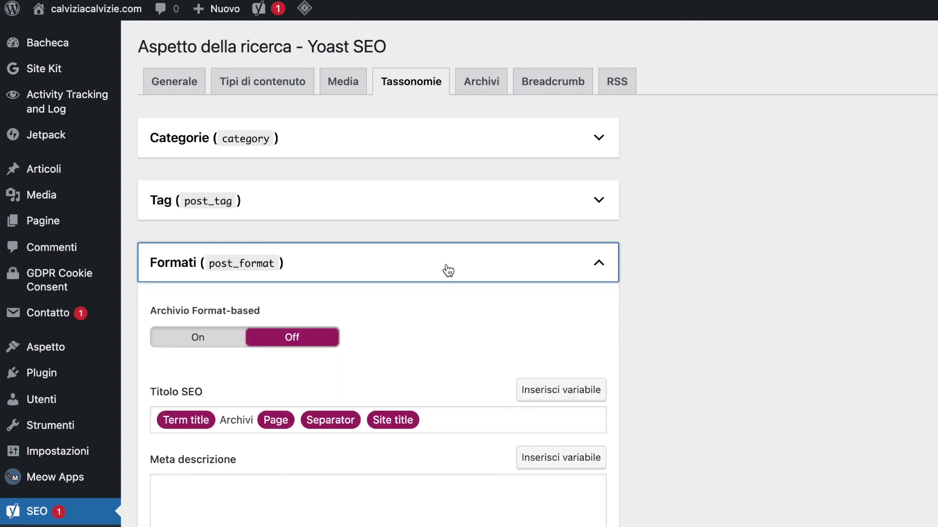
click(448, 270)
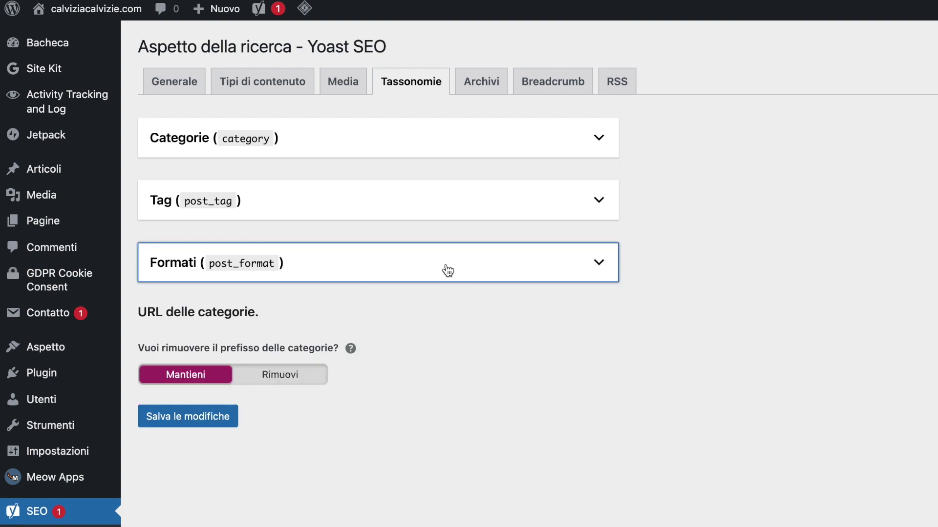
click(334, 146)
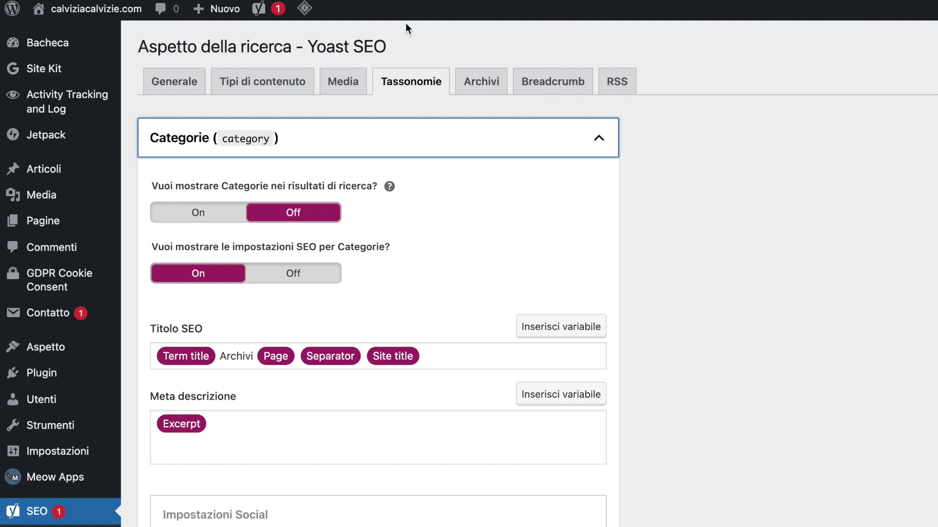
Open the live site from the dashboard and examine the Info Toppik category page, from its title and description to its article list.
mouse_move(76, 58)
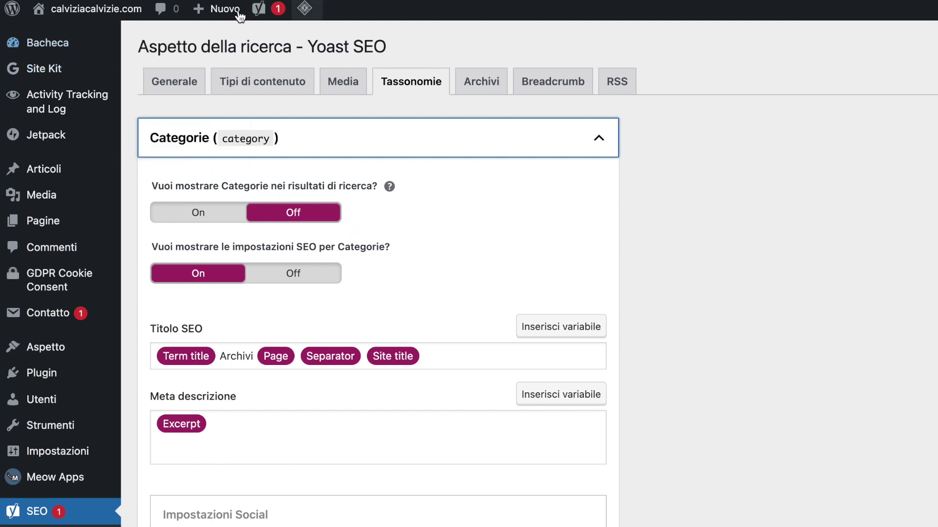
right_click(117, 10)
click(138, 21)
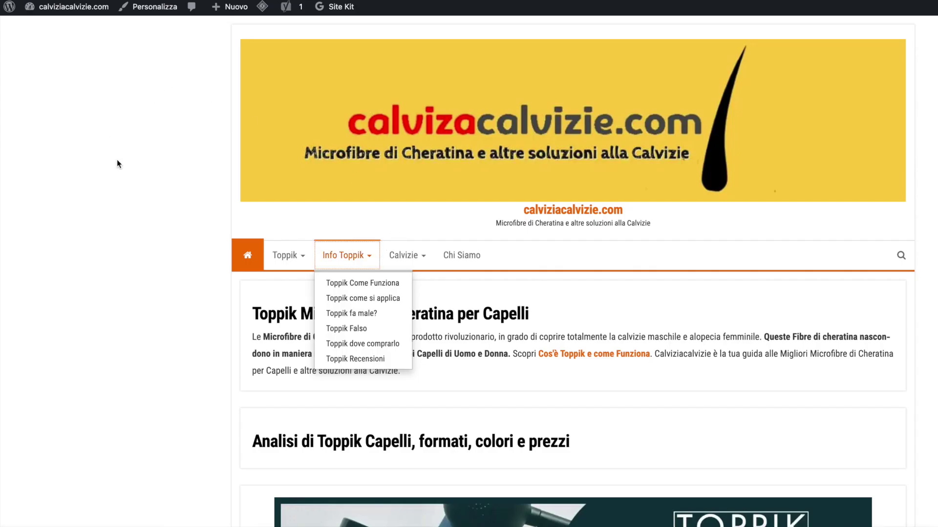
scroll(241, 219, down, 3)
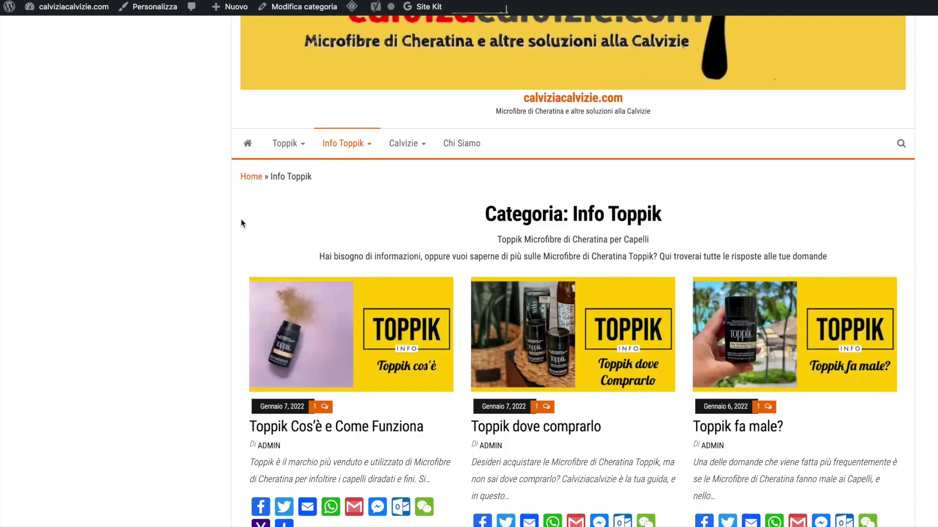
scroll(547, 151, down, 2)
scroll(726, 149, down, 3)
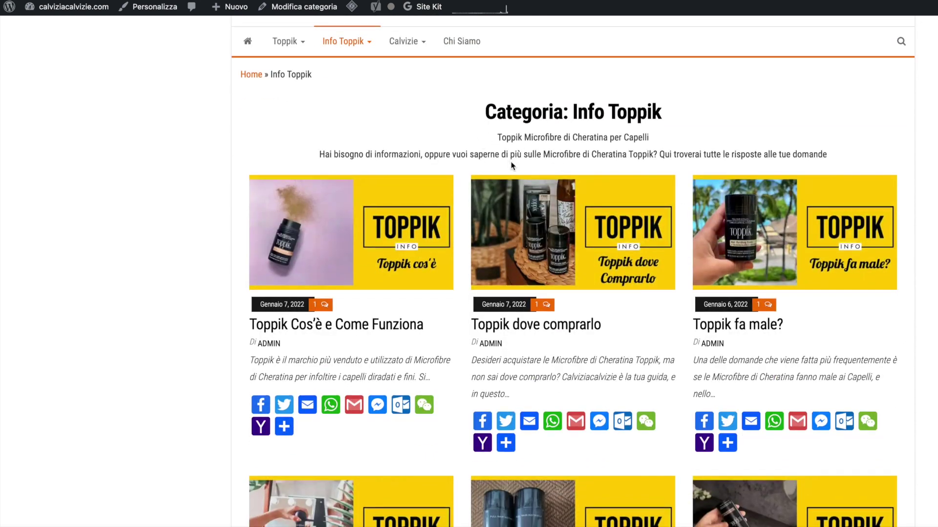
scroll(635, 220, down, 5)
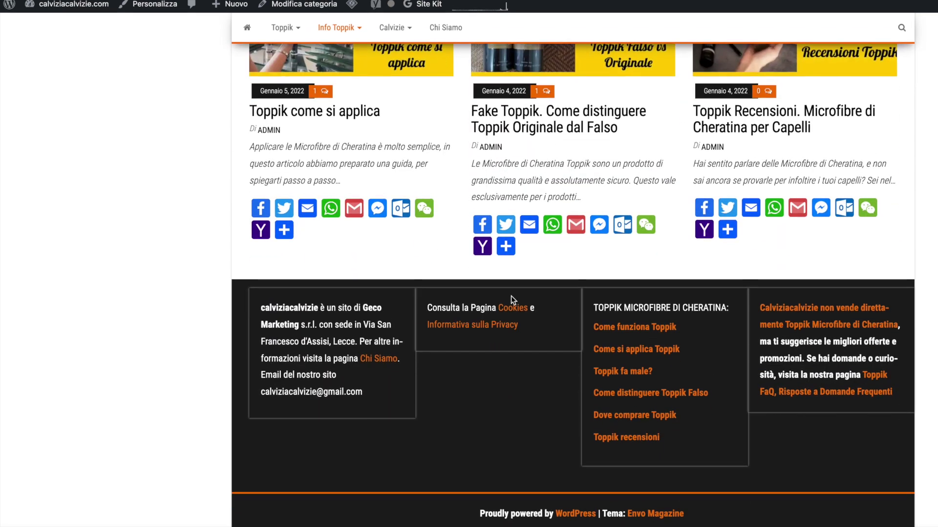
scroll(511, 296, up, 10)
scroll(526, 290, up, 2)
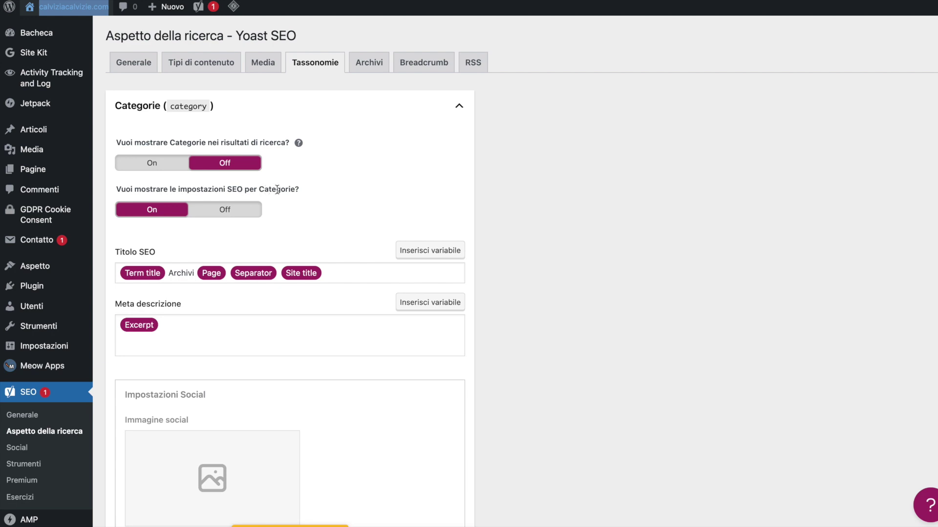
Return to the Tassonomie settings and review the search visibility, Titolo SEO, Meta descrizione and social options for Categorie.
scroll(342, 163, down, 3)
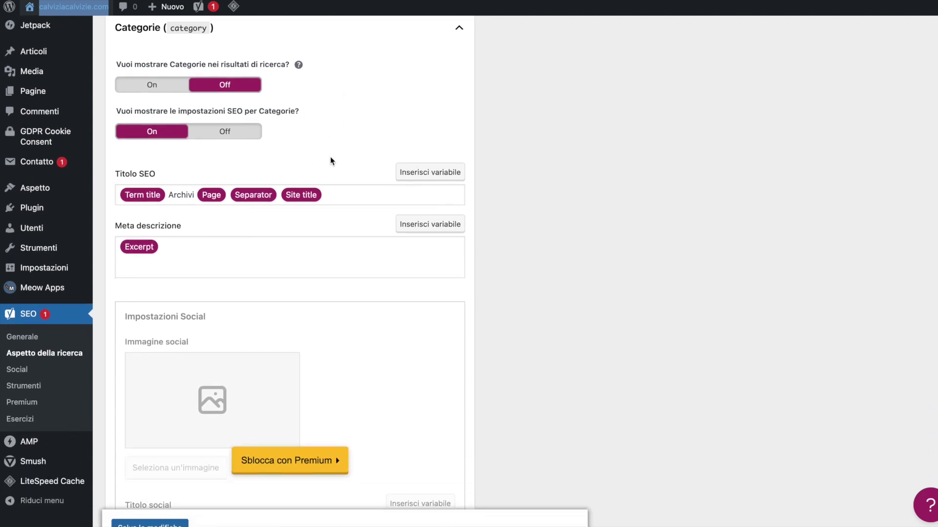
scroll(303, 161, down, 1)
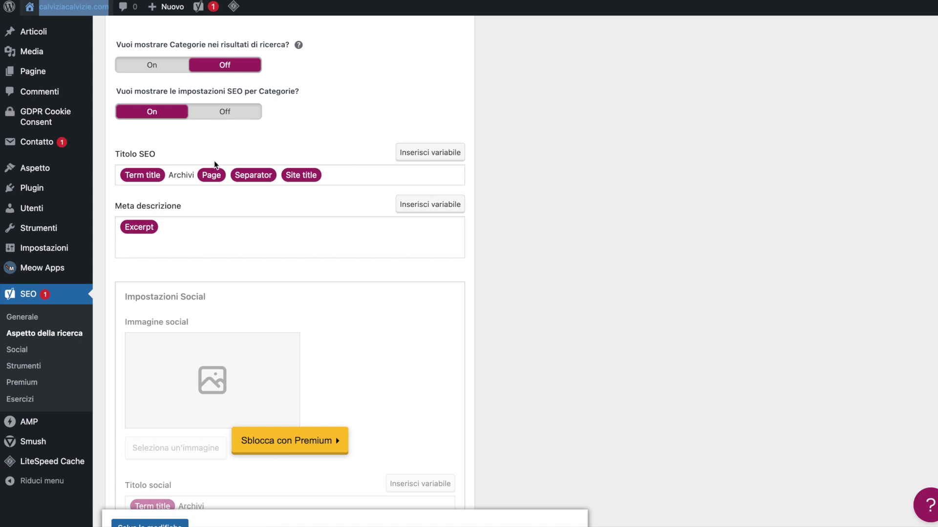
scroll(342, 149, up, 4)
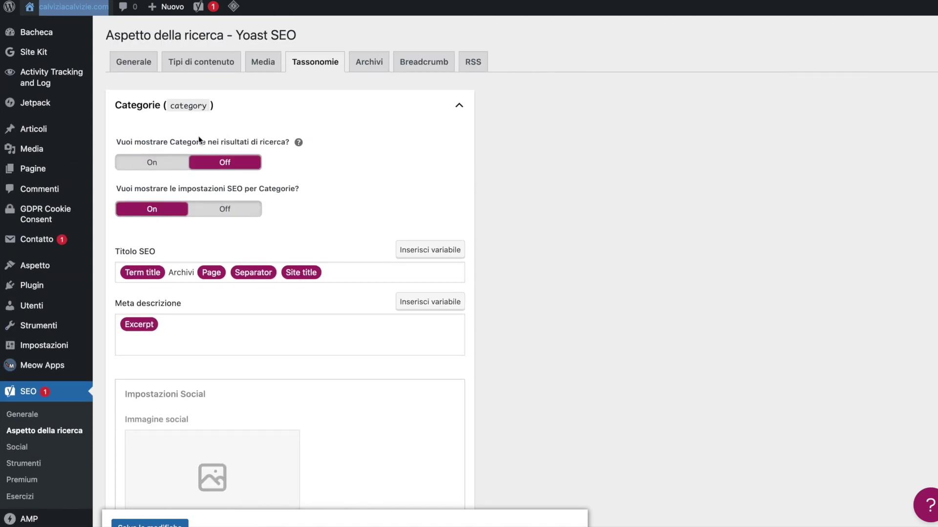
scroll(287, 156, down, 3)
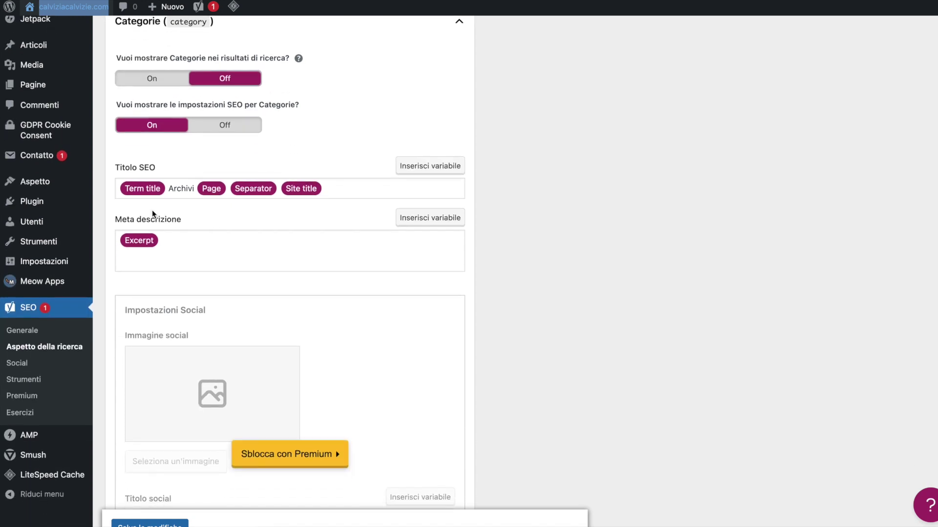
scroll(283, 174, down, 10)
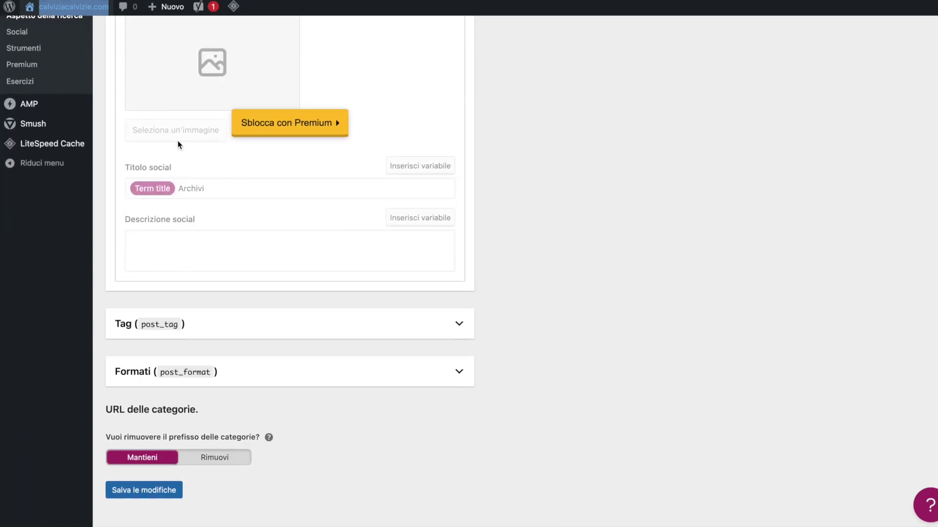
Expand the Tag and Formati sections and review their visibility, Titolo SEO and Meta descrizione settings.
click(260, 325)
scroll(251, 305, down, 3)
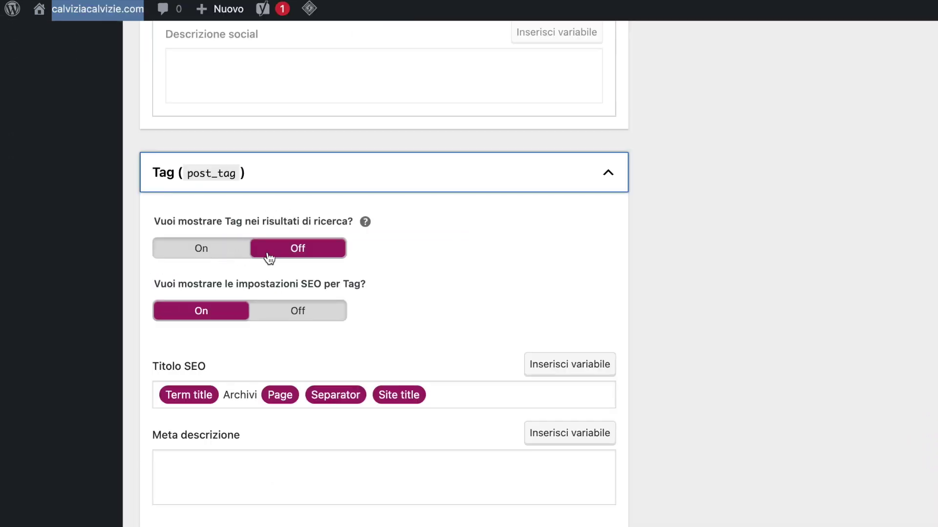
double_click(234, 221)
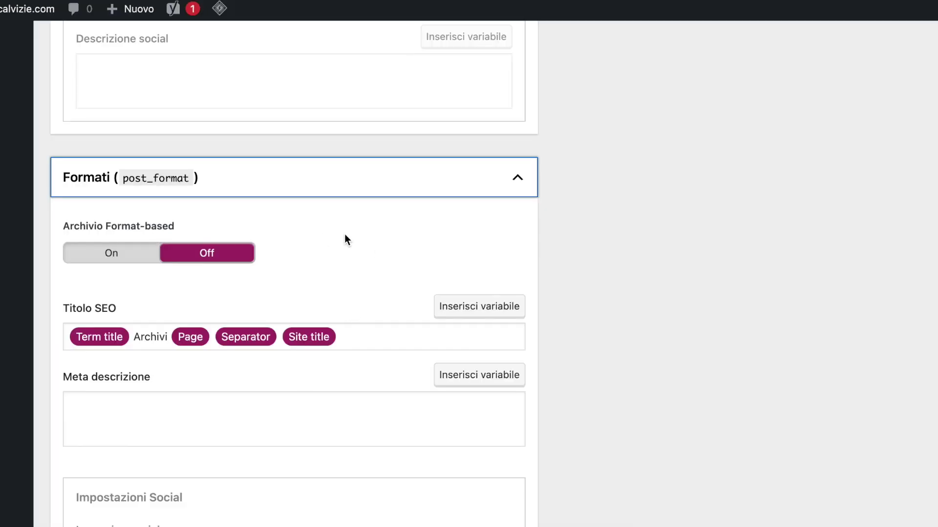
scroll(343, 237, down, 8)
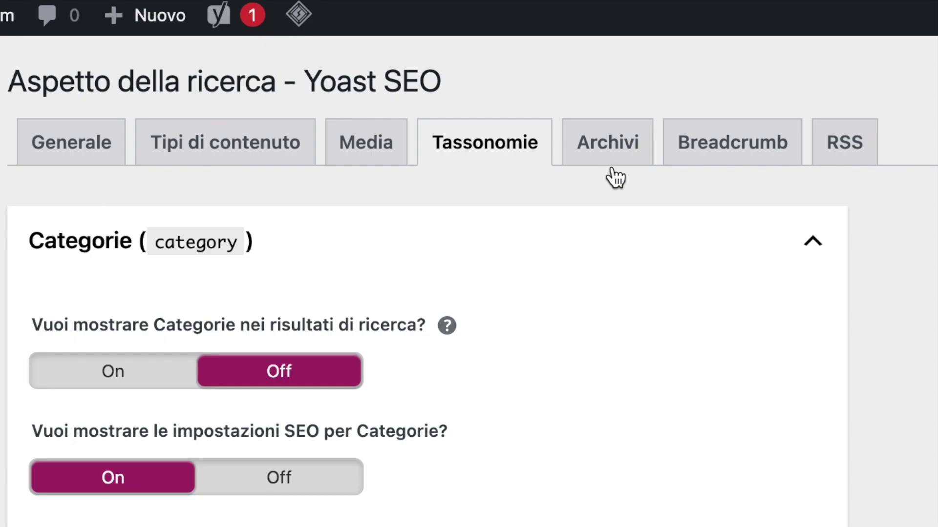
Open the Archivi settings, expand Archivi per data and Pagine speciali, and review the author archive, date archive, search and 404 page options.
click(606, 150)
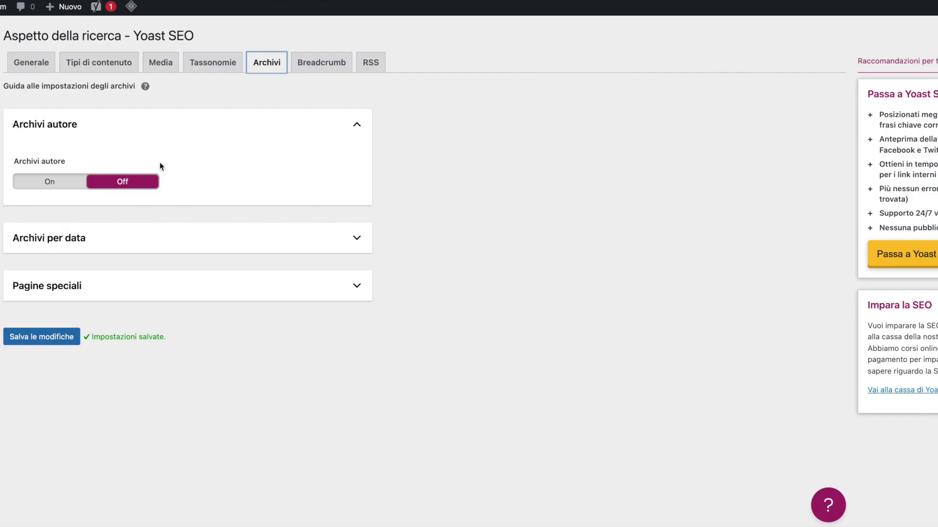
click(221, 245)
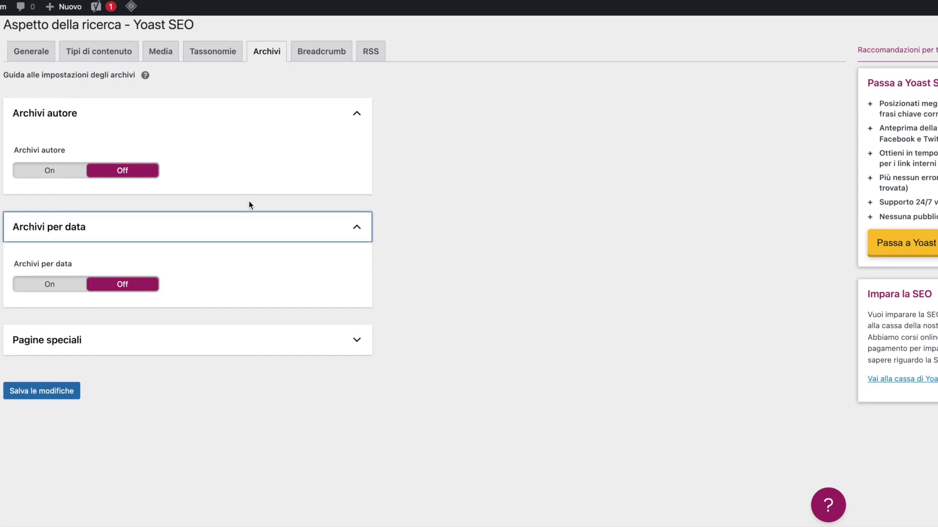
scroll(248, 201, down, 1)
click(229, 304)
scroll(236, 264, down, 1)
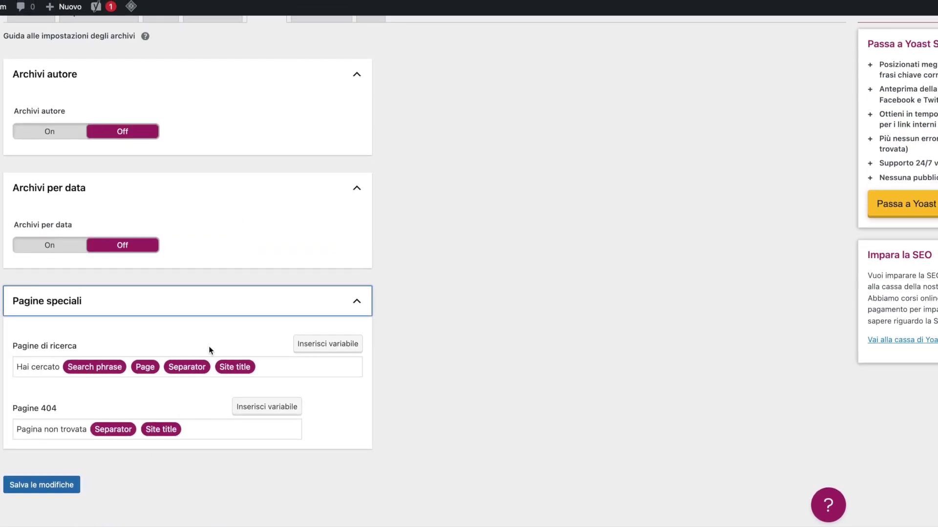
scroll(234, 289, up, 1)
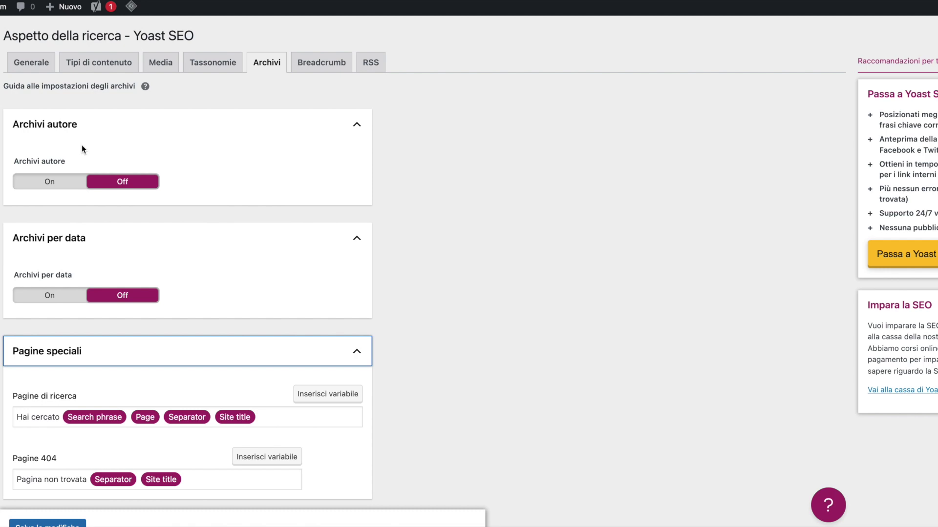
scroll(122, 237, down, 2)
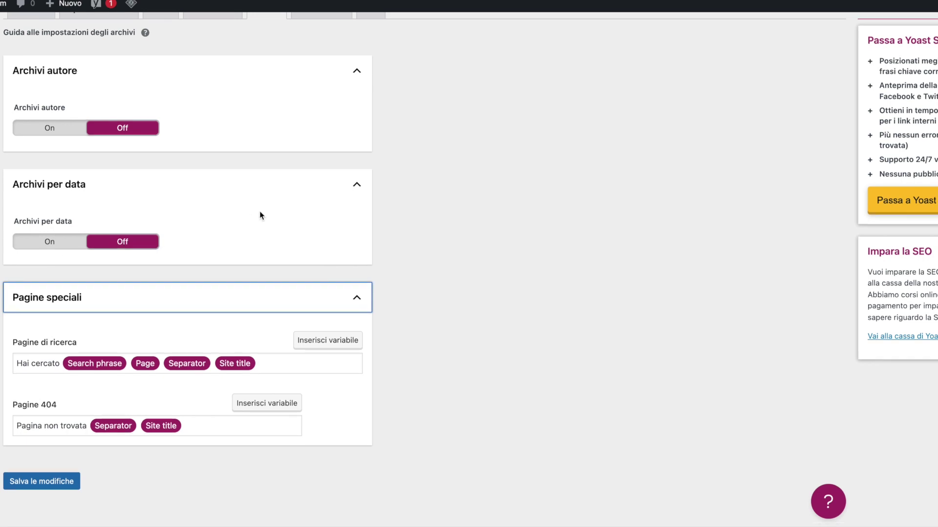
scroll(151, 337, up, 2)
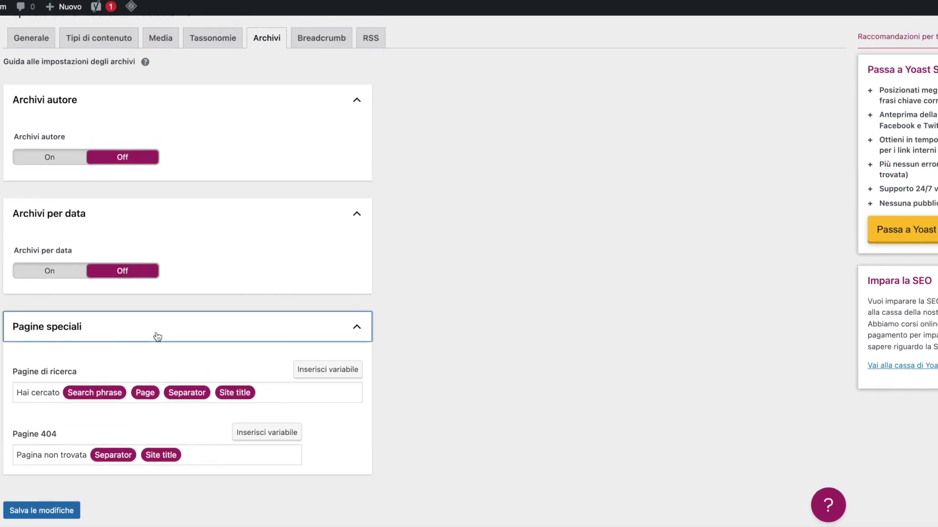
Open the Breadcrumb settings and review the separator, Home link text, prefixes, 404 text, taxonomy and post type archive options.
click(319, 68)
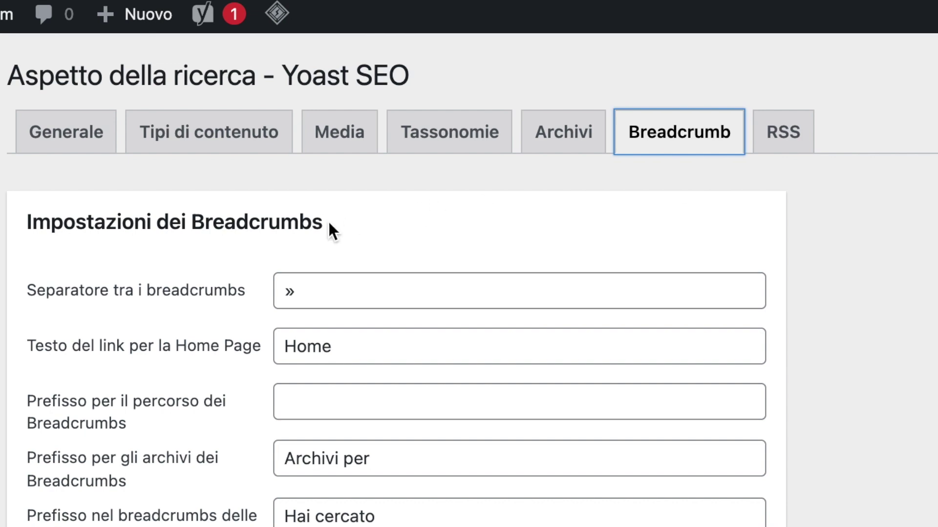
click(385, 297)
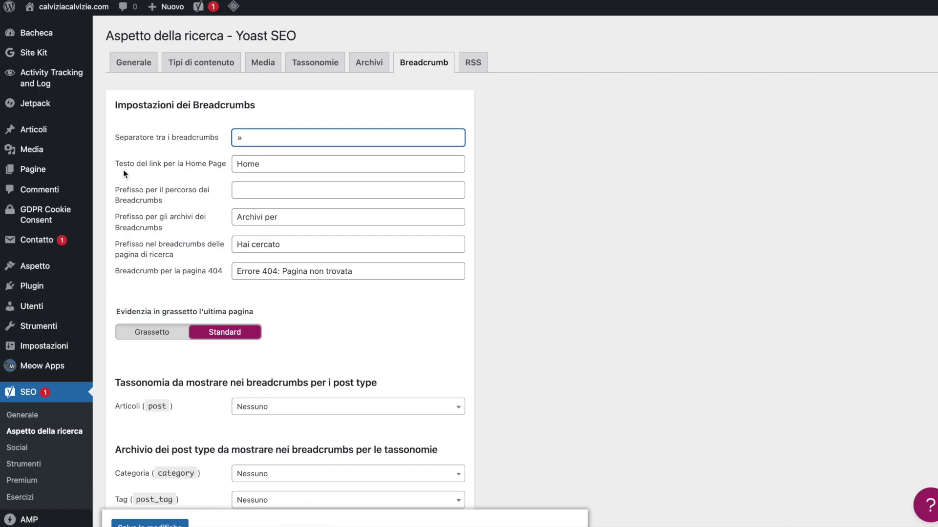
click(269, 169)
scroll(198, 179, down, 2)
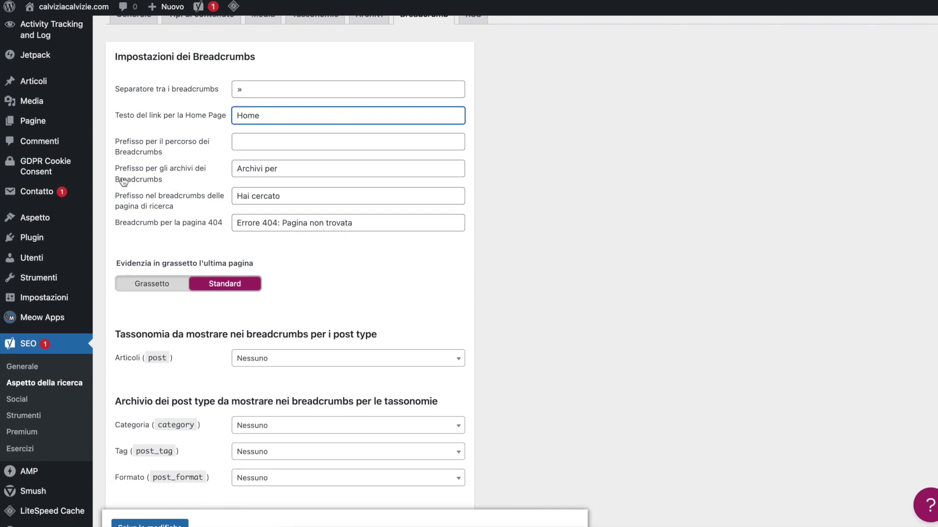
scroll(191, 161, down, 3)
scroll(187, 155, down, 1)
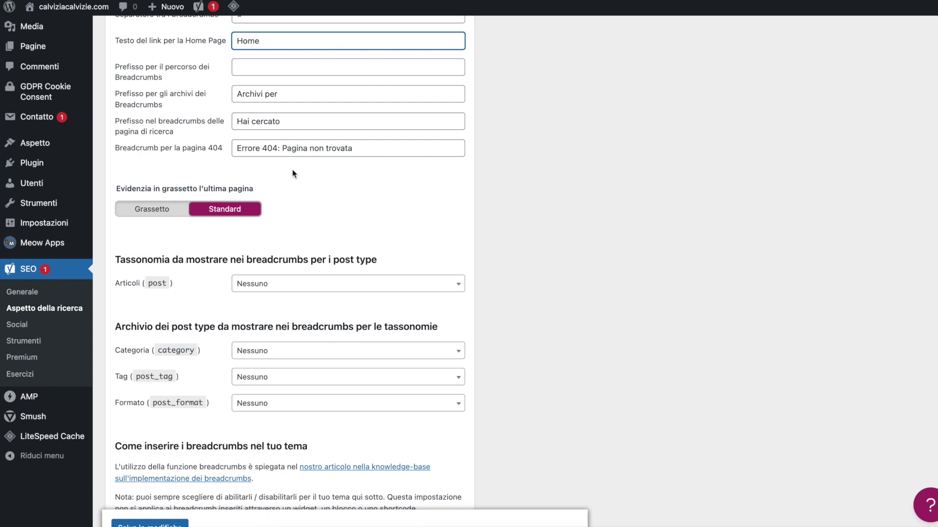
scroll(317, 178, down, 2)
scroll(281, 146, down, 3)
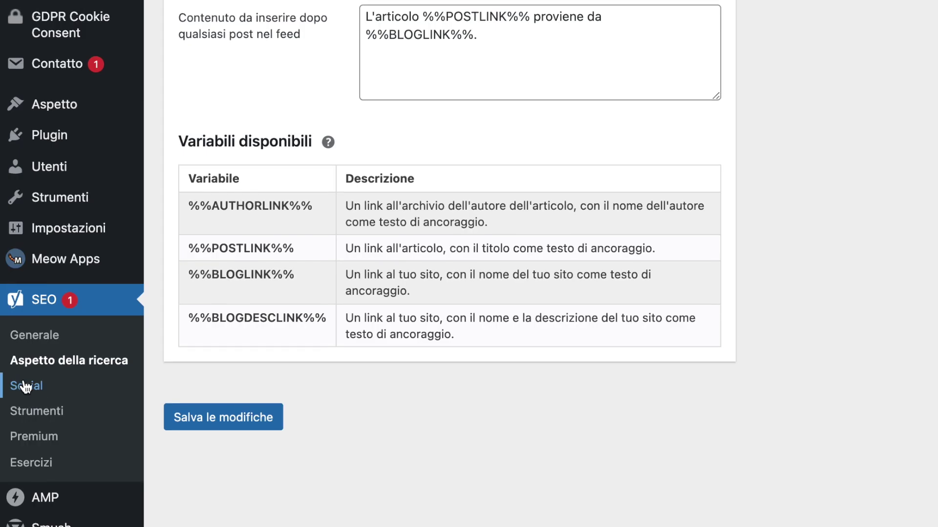
Browse Yoast SEO's Social, Strumenti and Premium pages, looking over the built-in tools and the paid extensions.
click(25, 385)
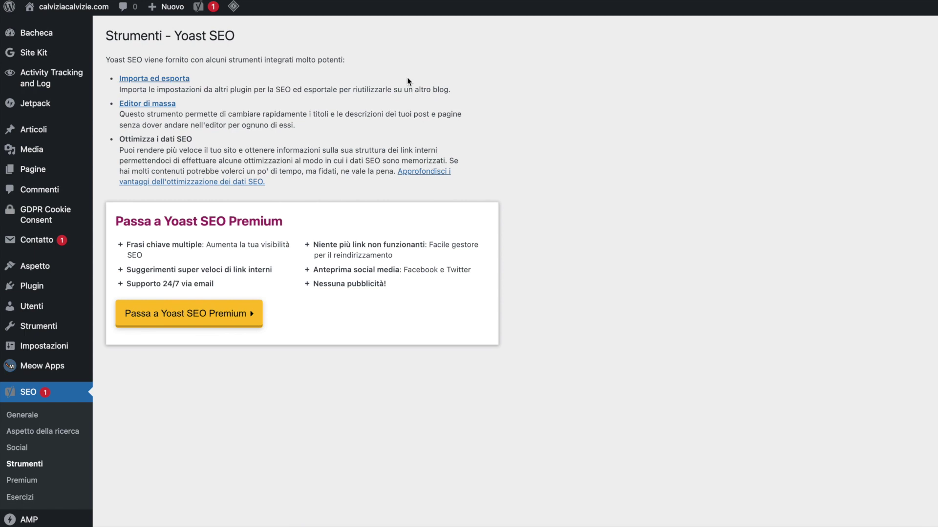
scroll(335, 168, down, 2)
click(27, 433)
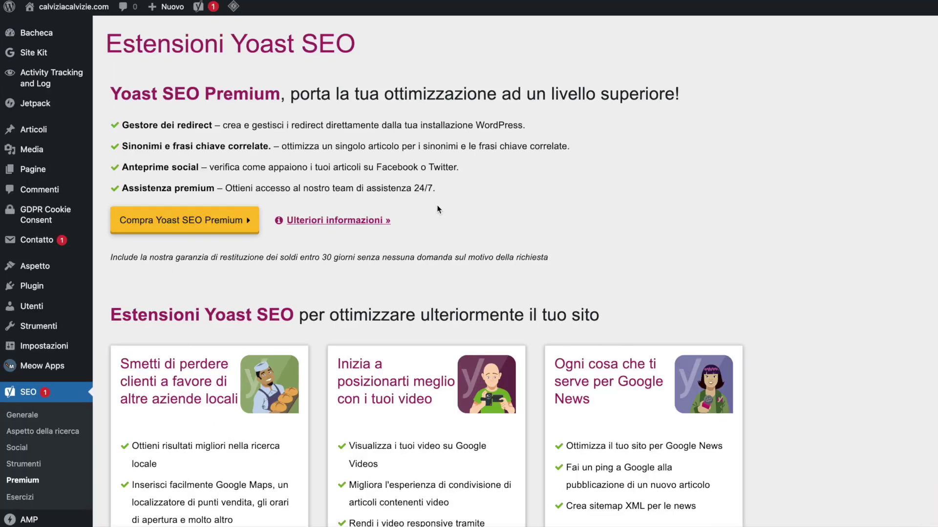
scroll(253, 183, down, 4)
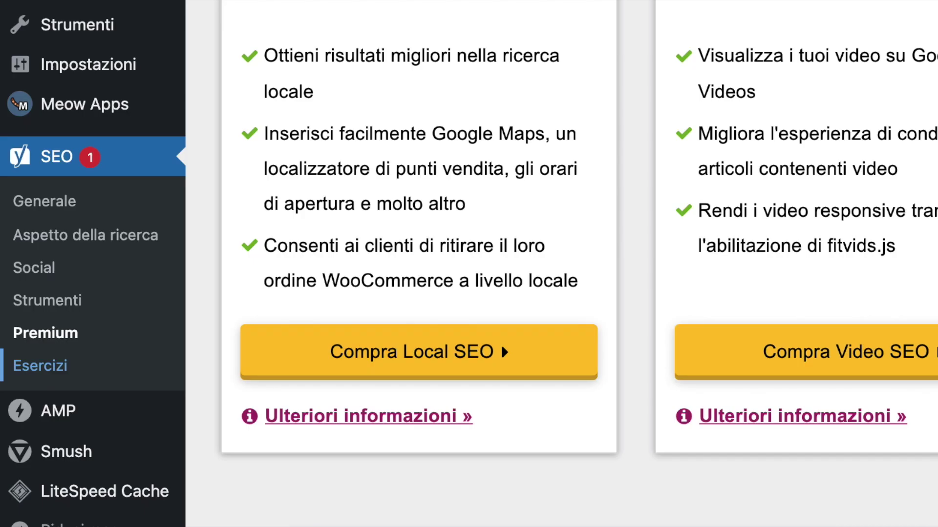
Return to Yoast SEO's Generale page and start a new article from Articoli.
click(40, 366)
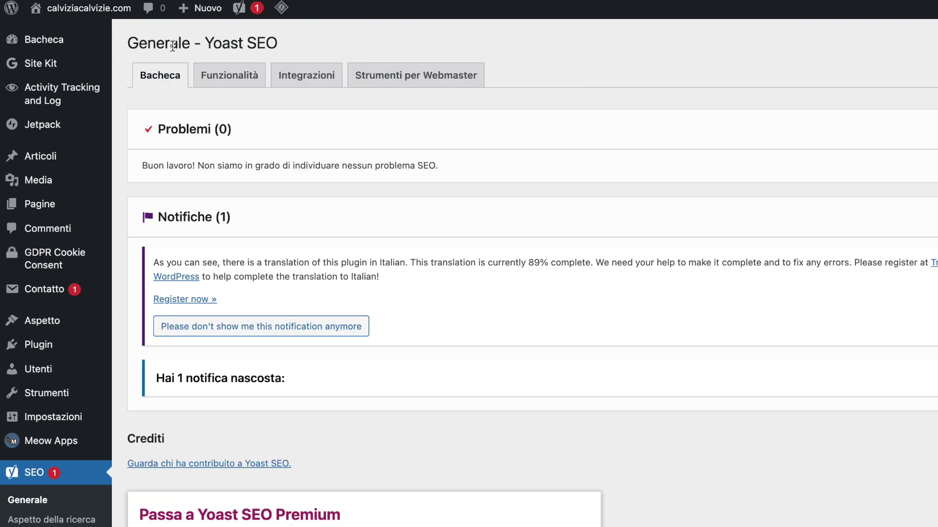
drag(205, 41, 274, 41)
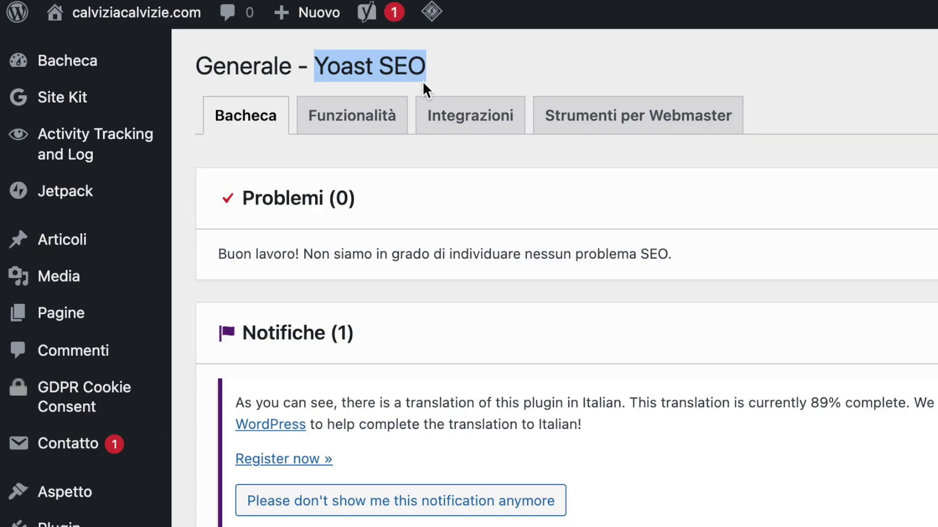
mouse_move(17, 251)
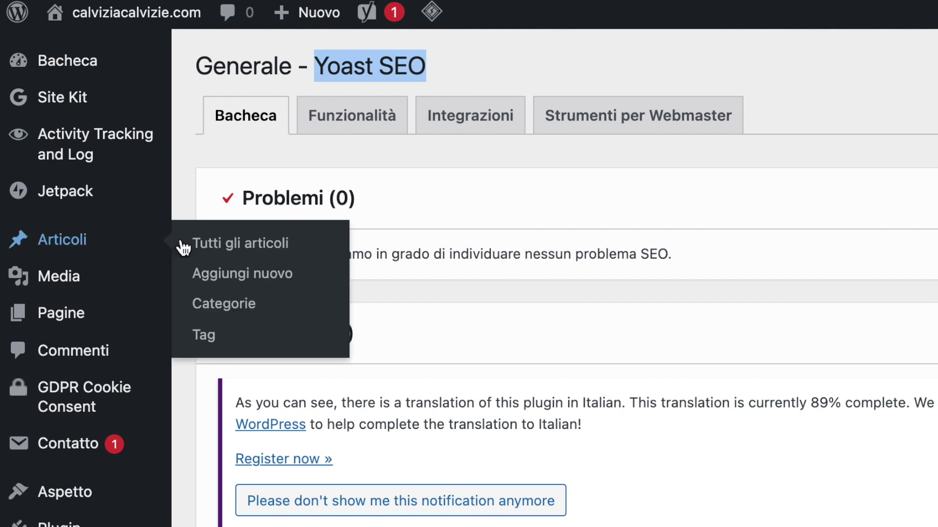
right_click(259, 275)
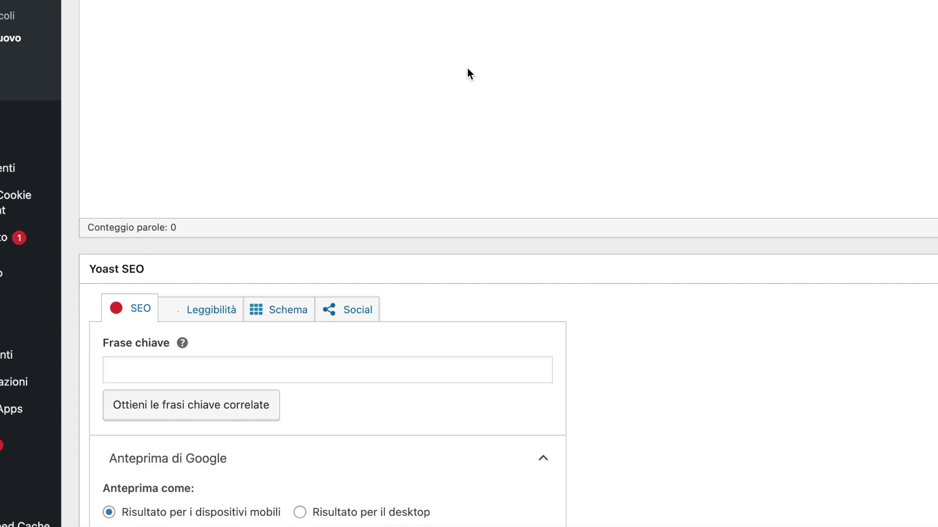
Review the new article's Yoast SEO box, covering Frase chiave, the SEO and Leggibilità sections, and Anteprima di Google.
scroll(436, 69, down, 3)
scroll(436, 69, down, 2)
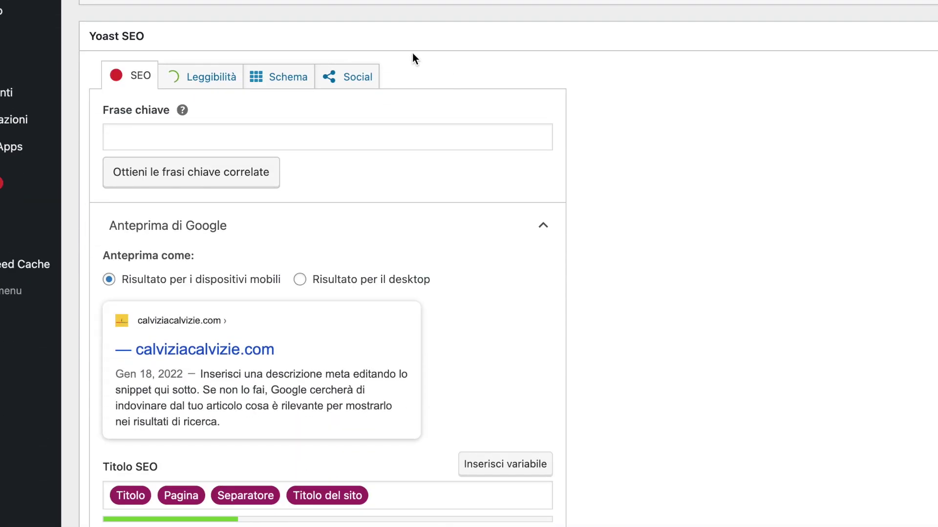
scroll(377, 143, down, 10)
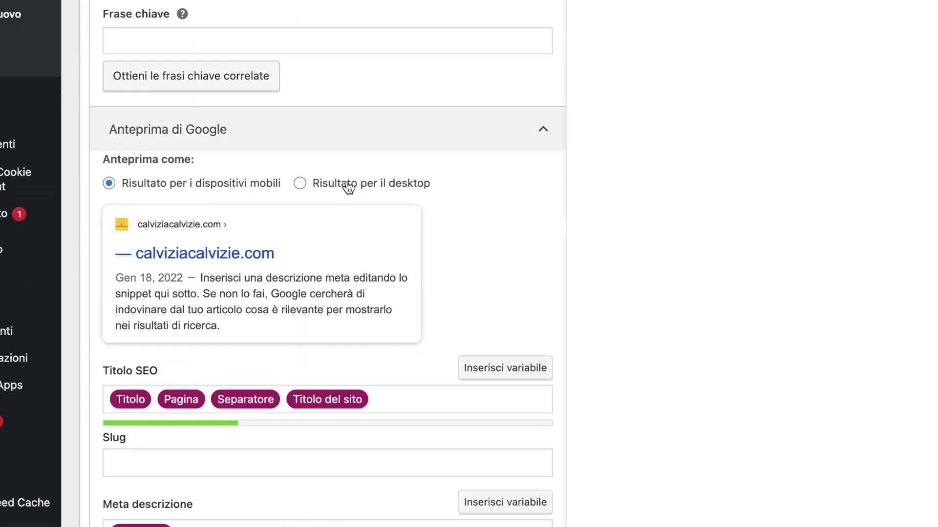
click(176, 56)
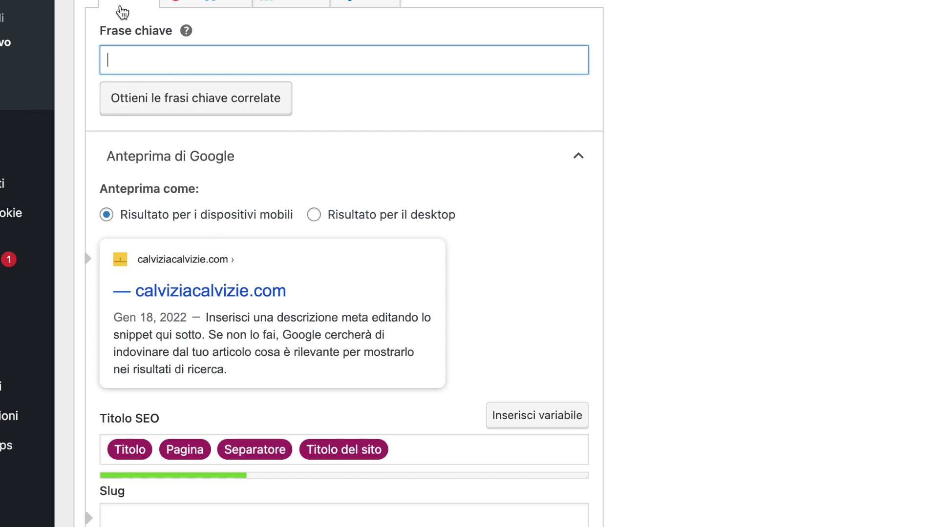
click(210, 4)
scroll(202, 2, up, 5)
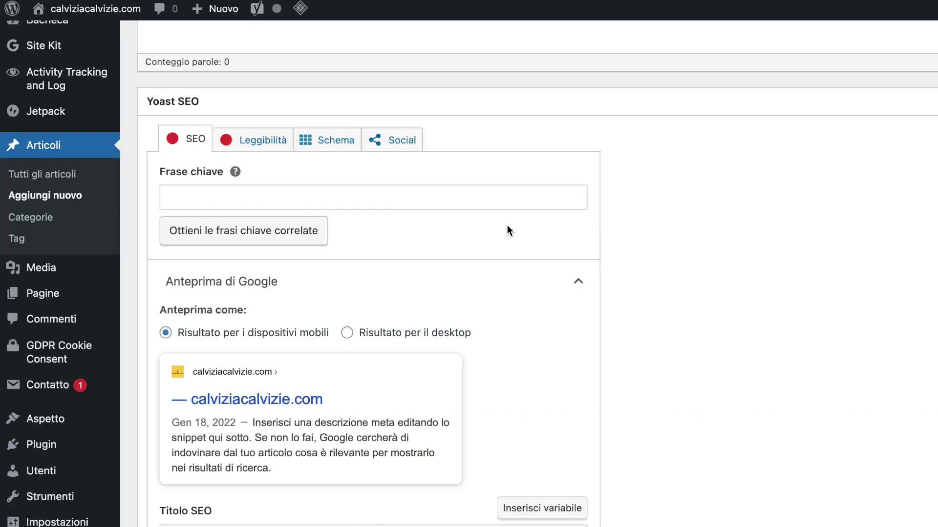
scroll(498, 318, down, 3)
scroll(273, 351, down, 2)
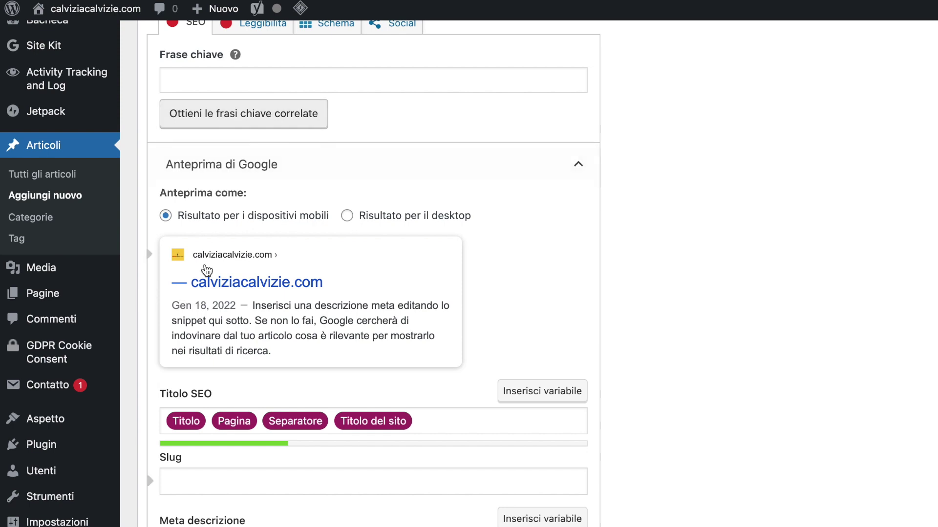
Title the new article "scarpe da tennis" and check it in the Yoast SEO box.
scroll(227, 276, up, 15)
click(241, 81)
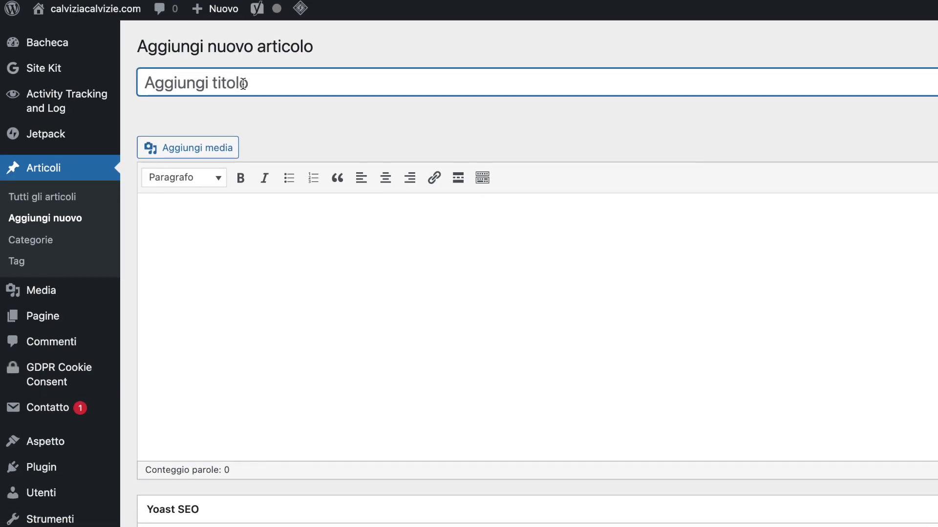
text(scarpe da tennis)
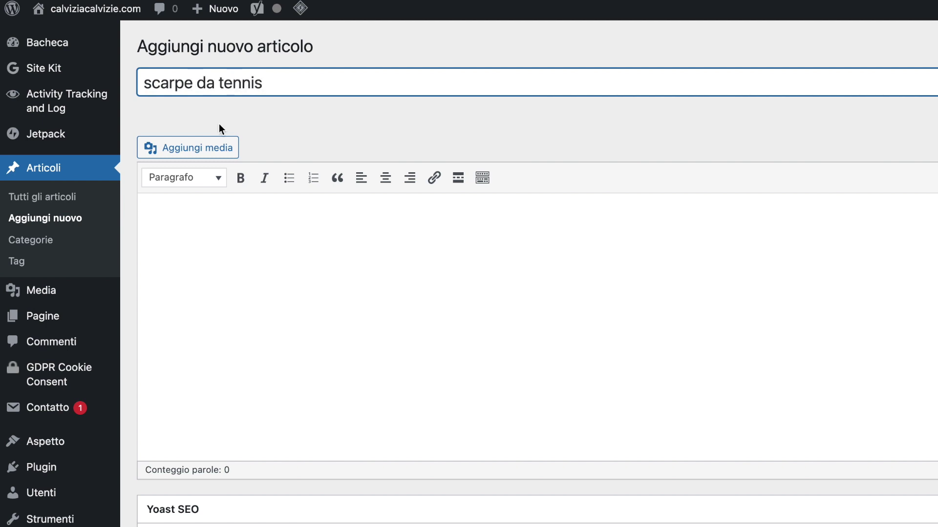
scroll(219, 129, down, 13)
scroll(268, 223, up, 2)
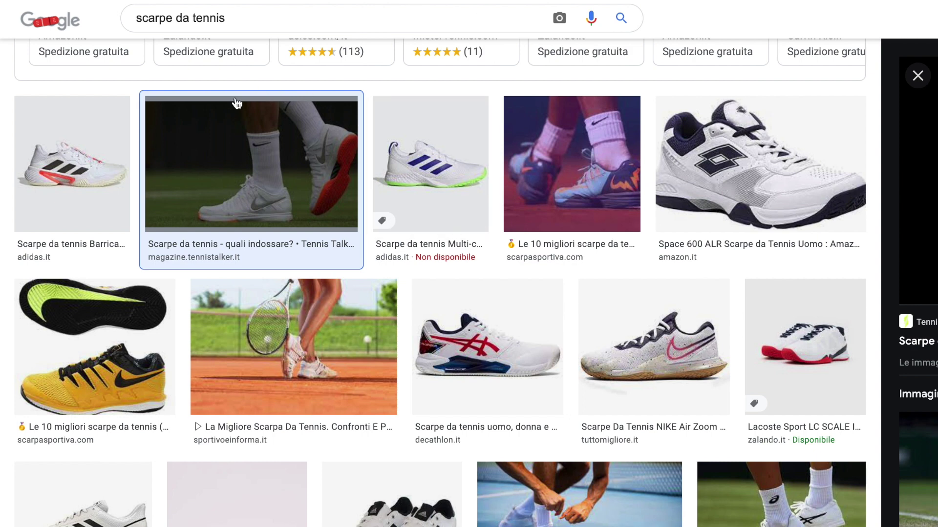
Switch to Google's web results for "scarpe da tennis" and examine how competing shops word their page titles.
scroll(488, 65, up, 5)
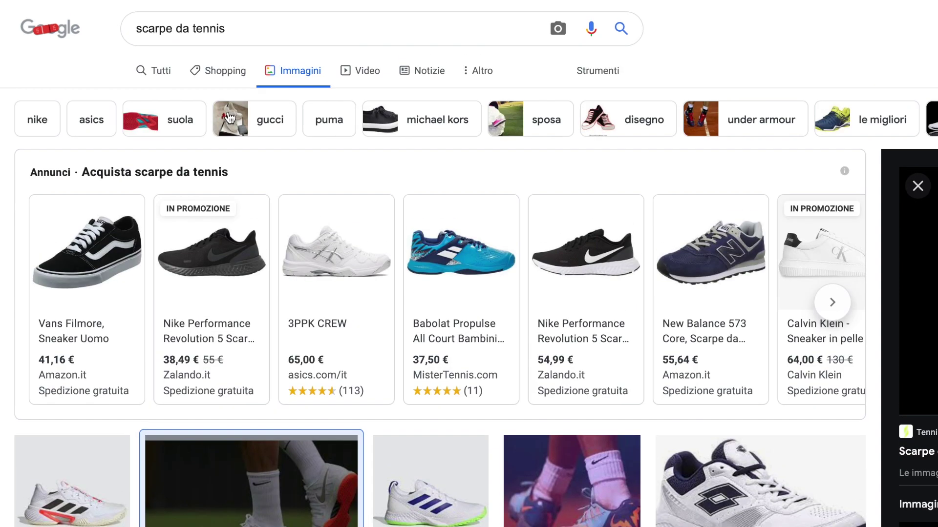
key(alt+Left)
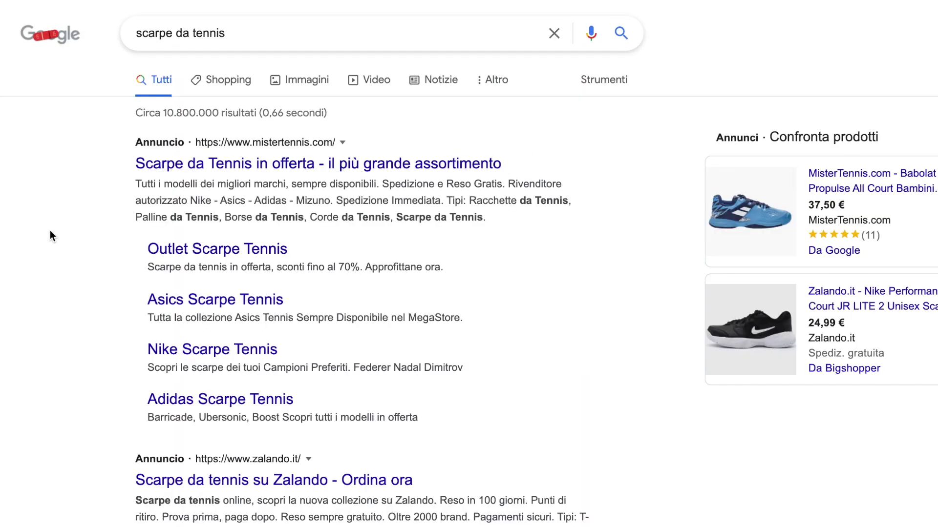
scroll(140, 299, down, 10)
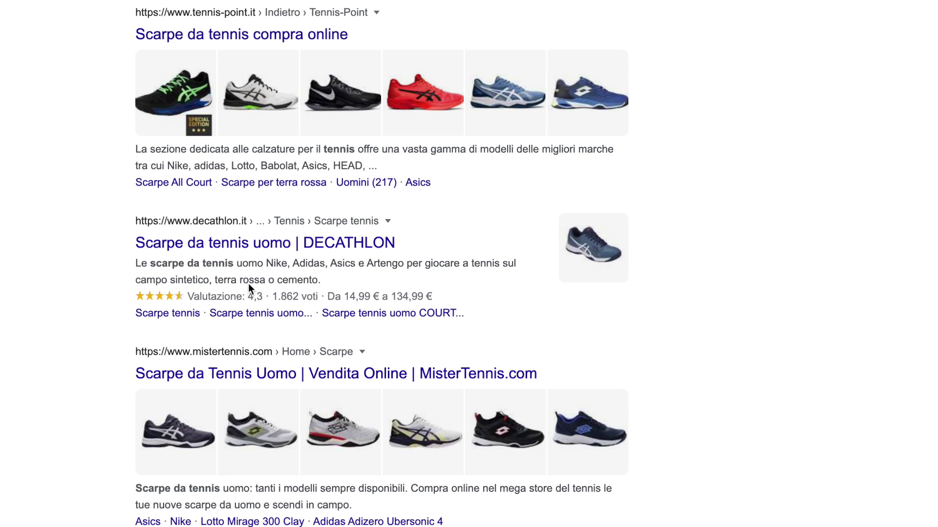
scroll(295, 329, down, 2)
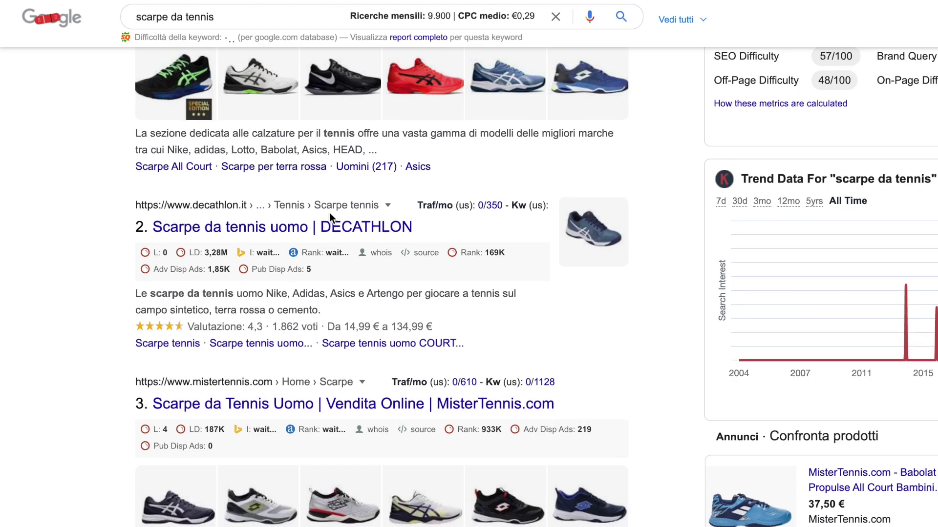
scroll(315, 237, down, 15)
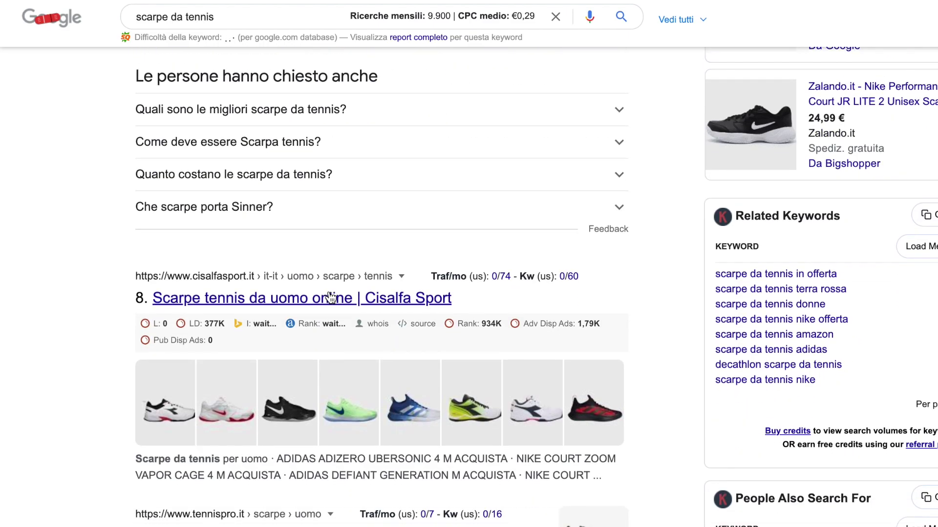
scroll(330, 296, up, 15)
scroll(227, 309, down, 1)
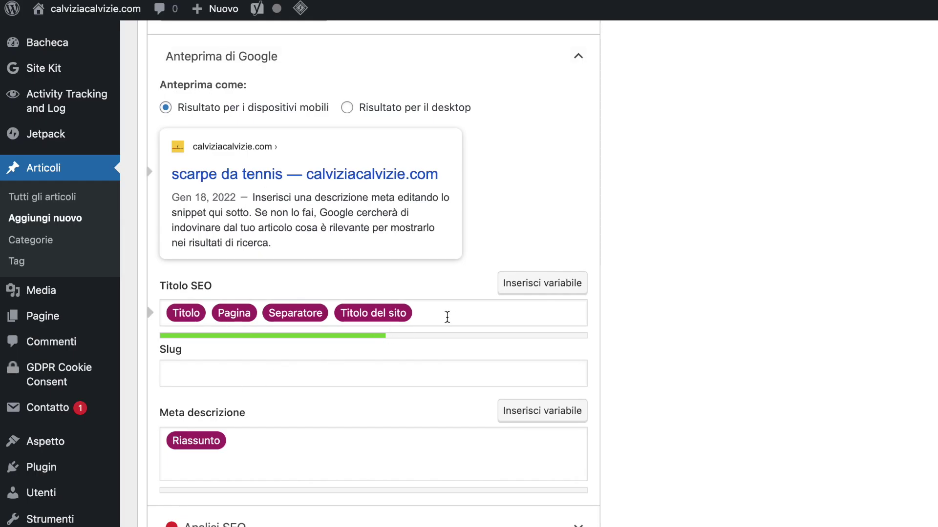
Clear the Titolo, Pagina, Separatore and Titolo del sito variables from the article's Titolo SEO.
click(447, 316)
key(shift+Left)
key(shift+Left)
key(shift+Left)
key(shift+Left)
key(shift+Left)
key(shift+Left)
key(shift+Left)
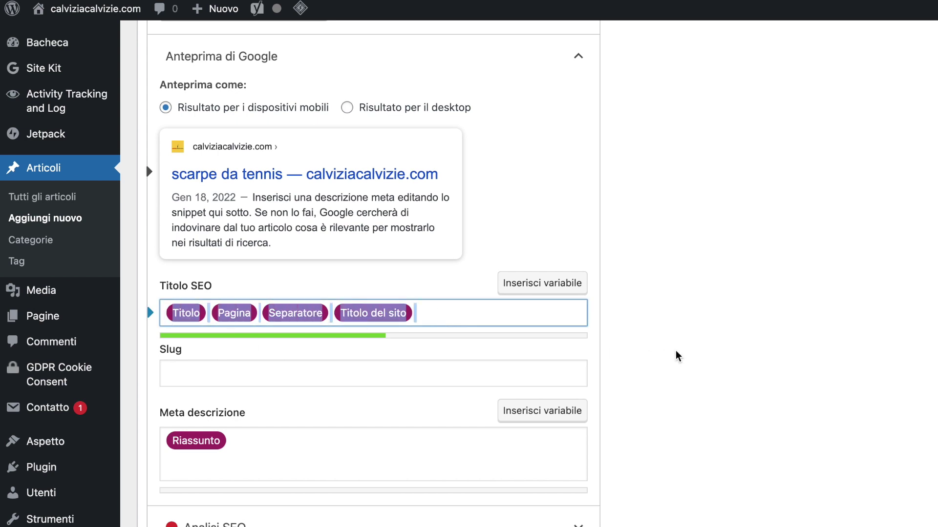
key(BackSpace)
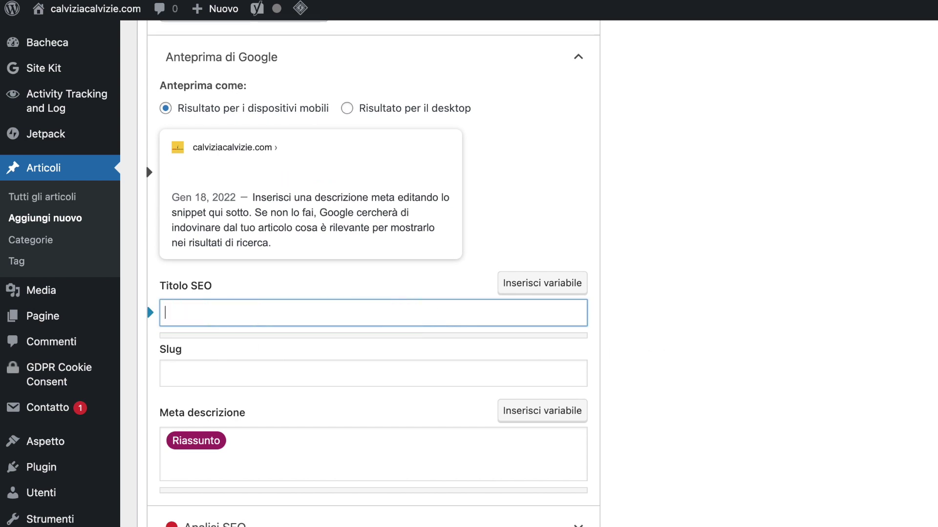
Set the article's Titolo SEO to "SCARPE DA TENNIS UOMO | Nike, Adidas, Fila".
text(SCARPE DA T)
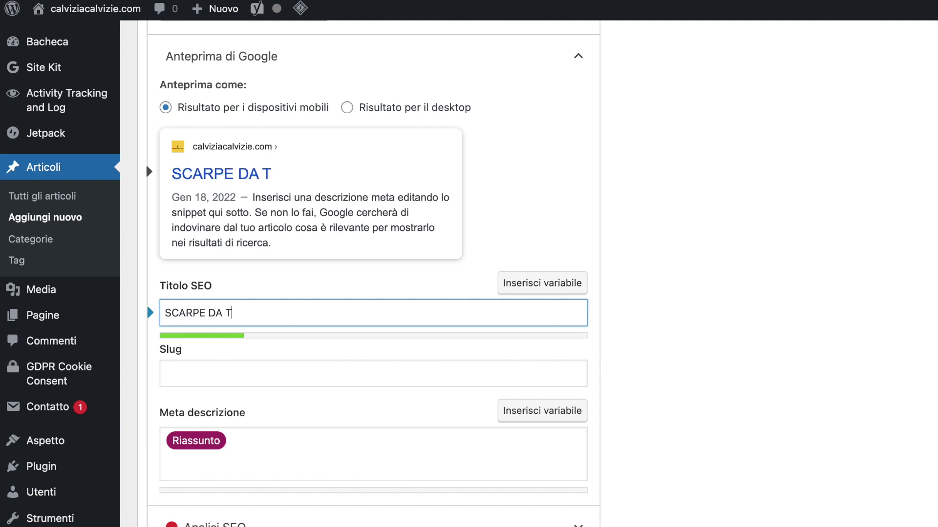
text(ENI)
text(NIS UOMO)
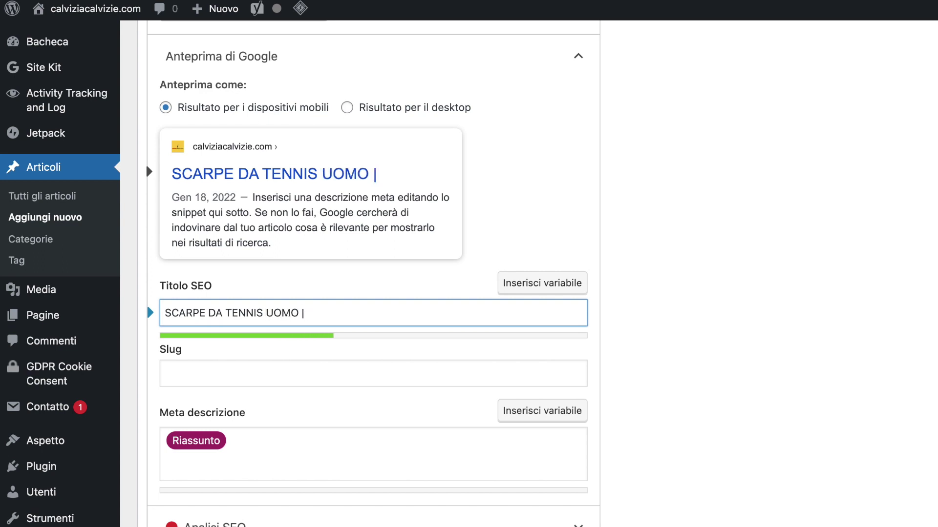
text( | Nike, Adidas, F)
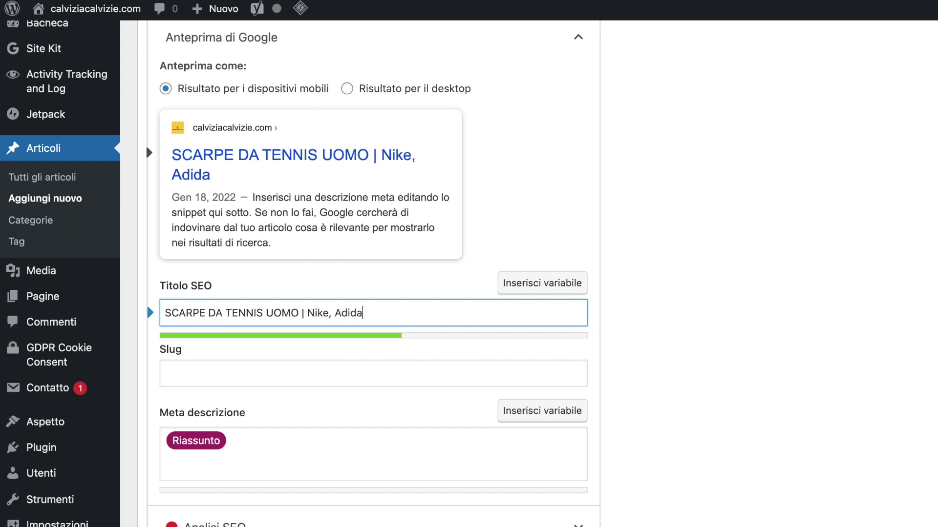
text(ila)
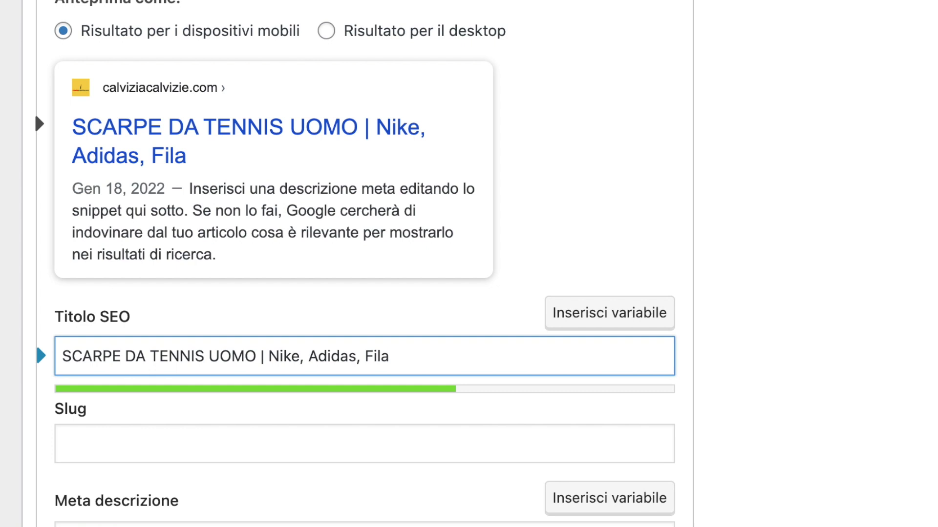
Try appending "- letuescarpe.it" to the Titolo SEO, and remove that suffix again.
text( - letuescar)
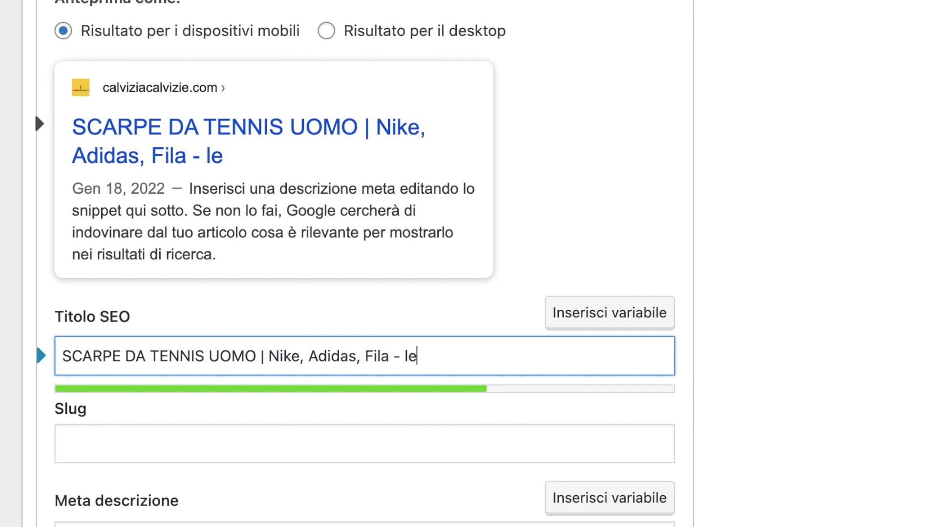
text(pe.it)
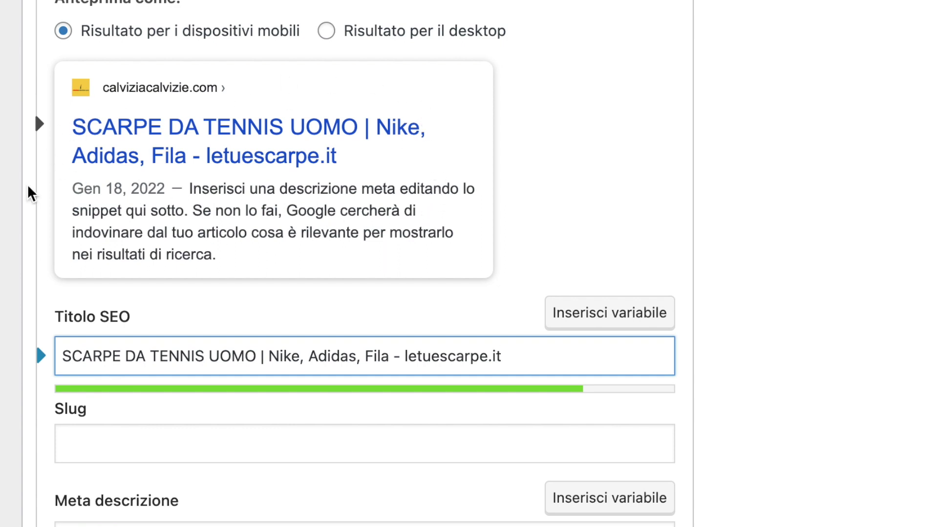
key(BackSpace)
key(BackSpace)
key(BackSpace)
key(BackSpace)
key(BackSpace)
key(BackSpace)
key(BackSpace)
key(BackSpace)
key(BackSpace)
key(BackSpace)
key(BackSpace)
key(BackSpace)
key(BackSpace)
key(BackSpace)
key(BackSpace)
key(BackSpace)
key(BackSpace)
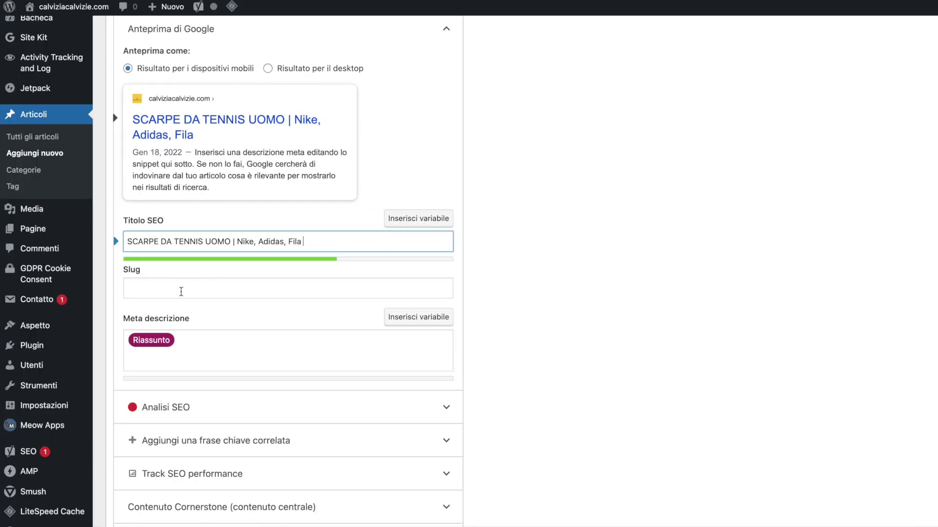
Examine the Slug field against the article title, and highlight the Riassunto variable in Meta descrizione.
click(181, 292)
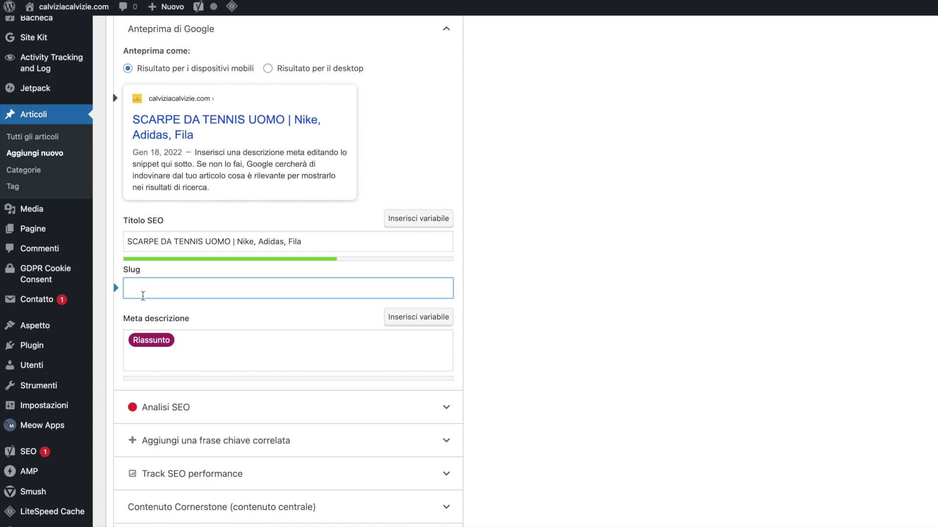
scroll(156, 262, up, 15)
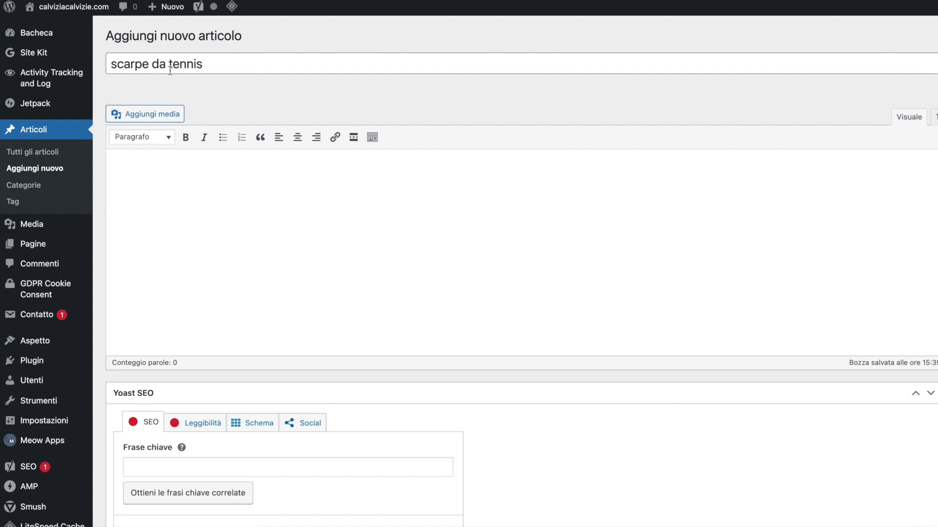
scroll(273, 95, down, 20)
scroll(274, 102, up, 5)
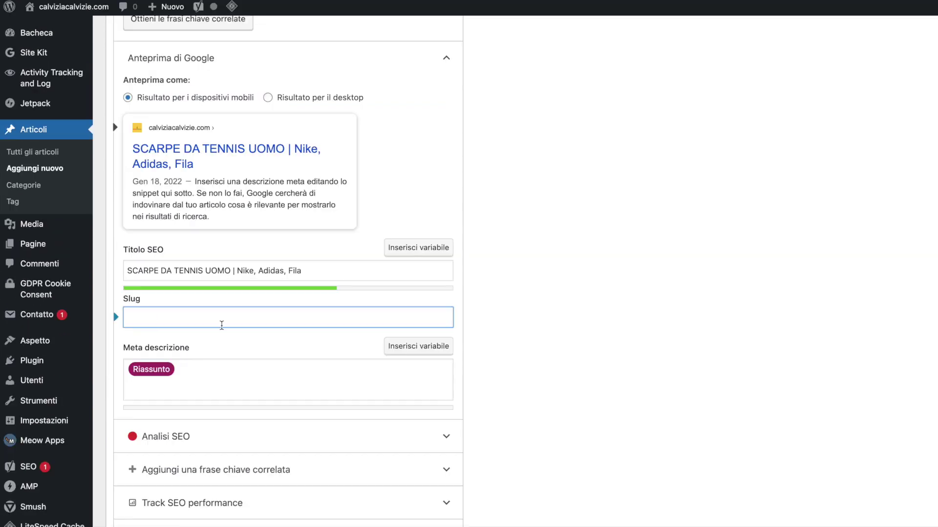
click(200, 373)
drag(187, 370, 132, 370)
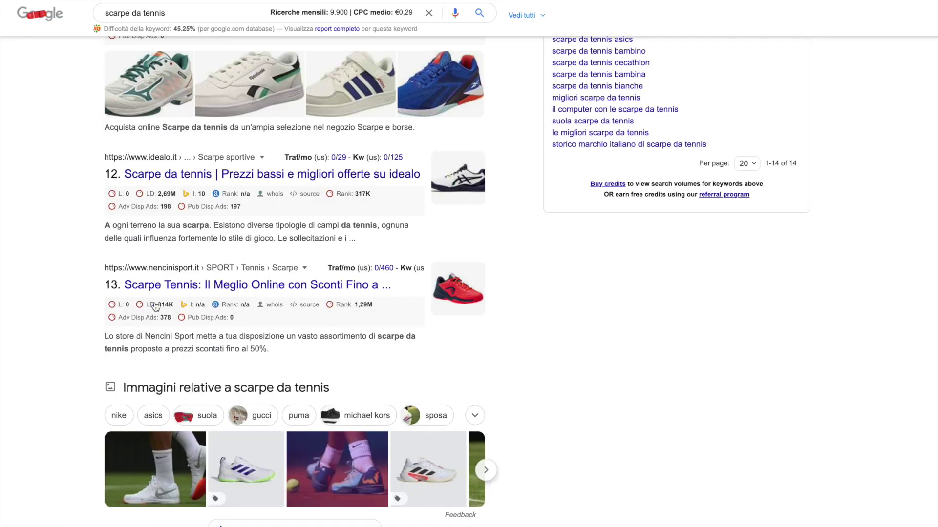
Examine the Nencini Sport meta description in Google's results, highlighting the whole snippet and its "scarpe da tennis" keyword.
drag(105, 335, 282, 349)
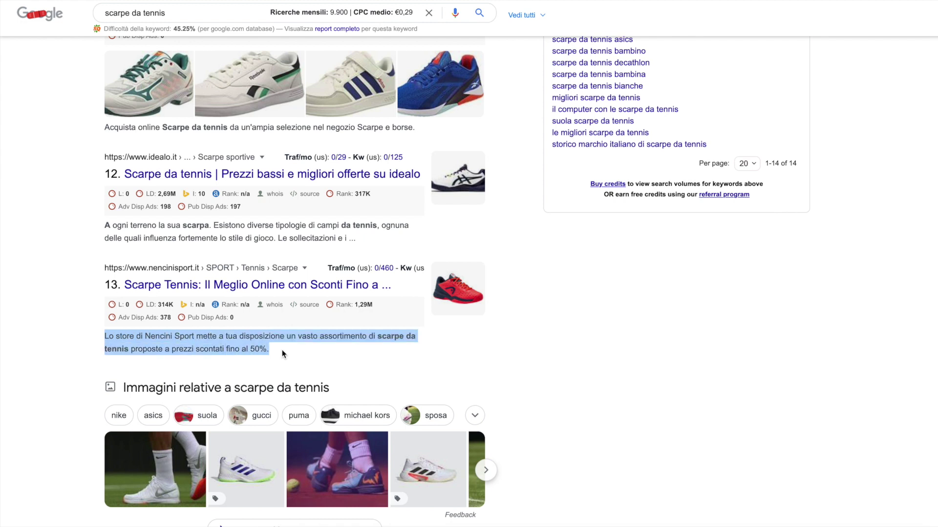
scroll(97, 336, down, 1)
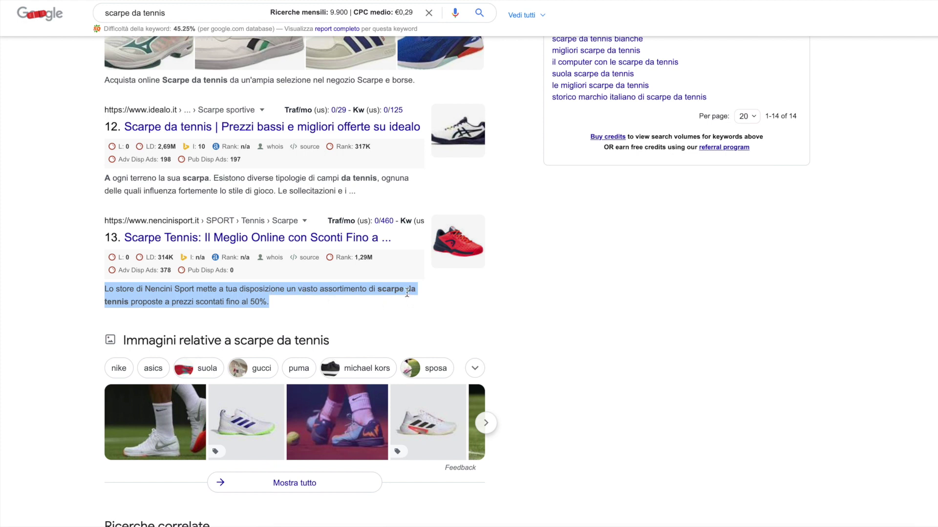
click(346, 300)
drag(379, 289, 130, 300)
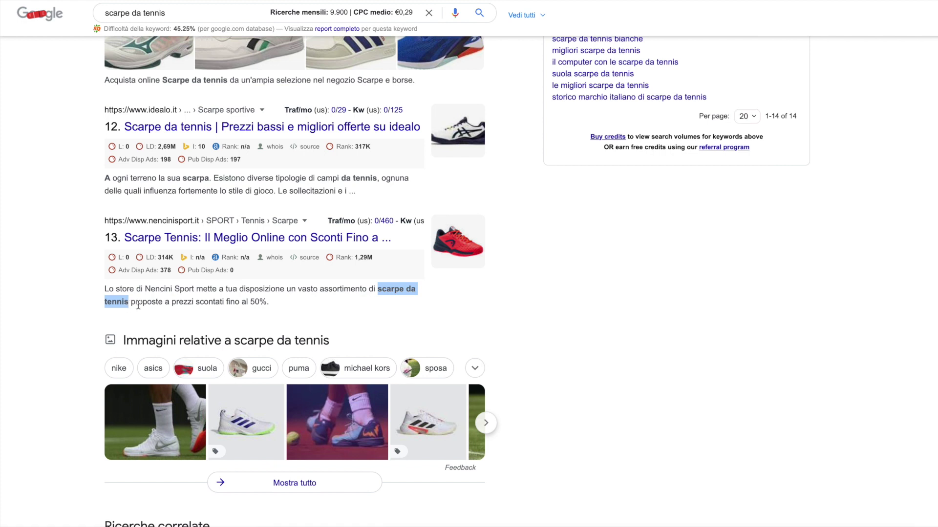
click(205, 302)
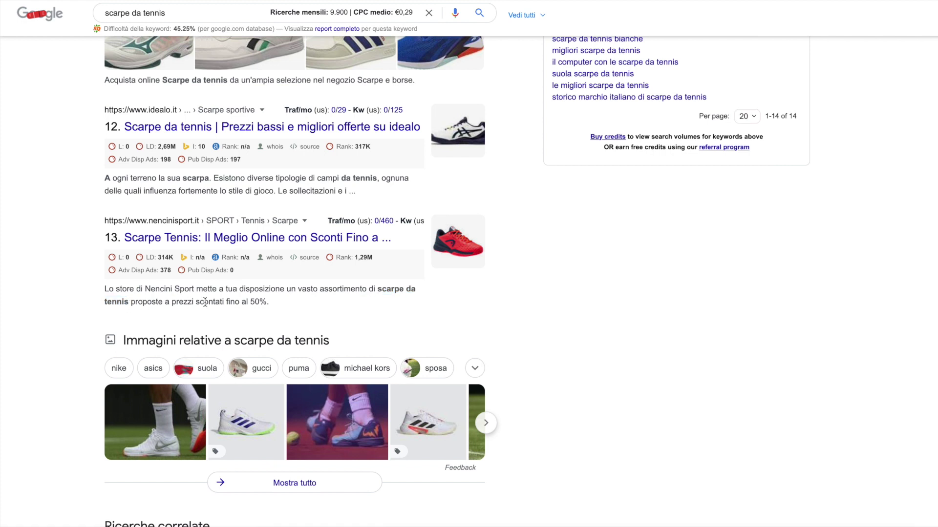
Replace the Riassunto variable in Meta descrizione with "Acquista le migliori SCARPE DA TENNIS delle Marche Adidas, Nike, Reebok, Asic".
scroll(207, 301, up, 6)
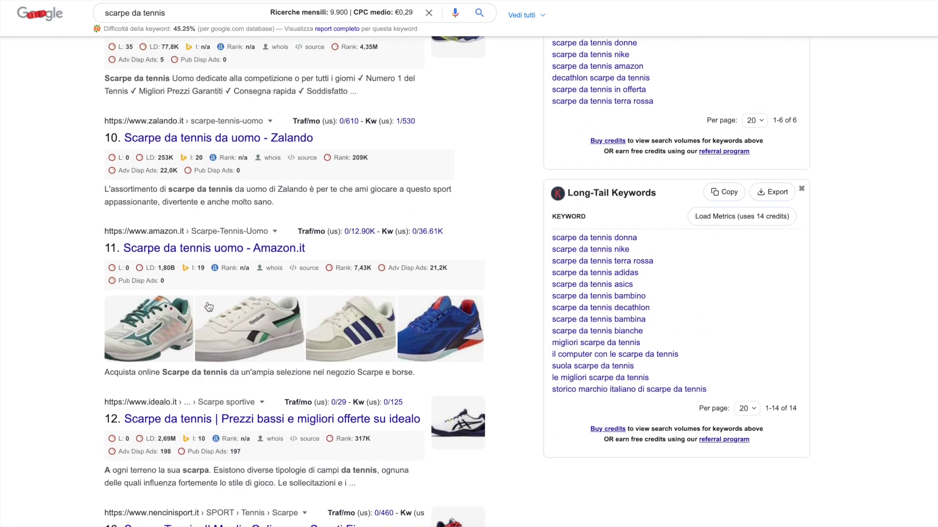
scroll(209, 306, up, 2)
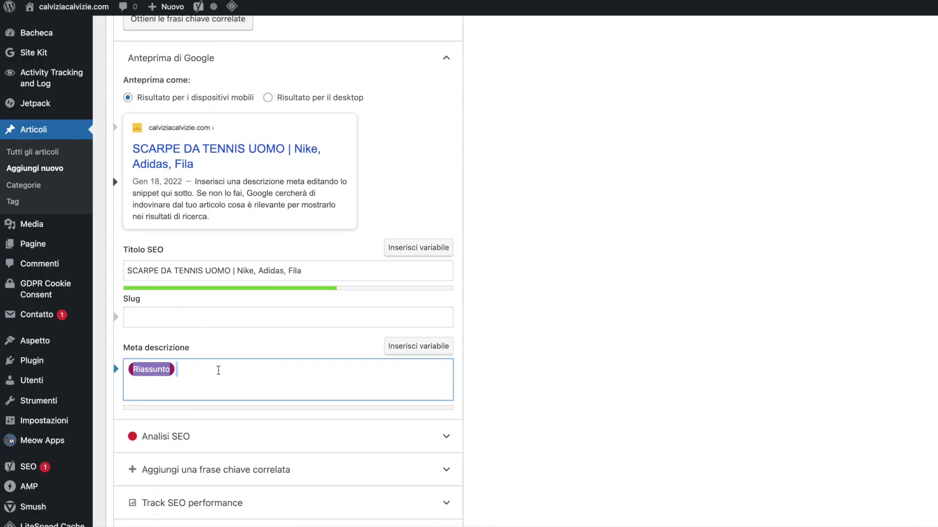
key(BackSpace)
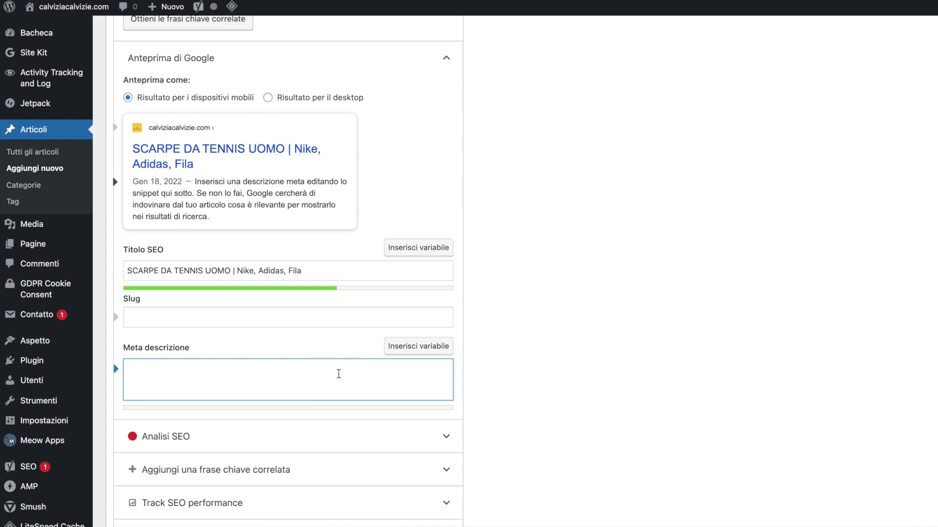
text(Acquista le migli)
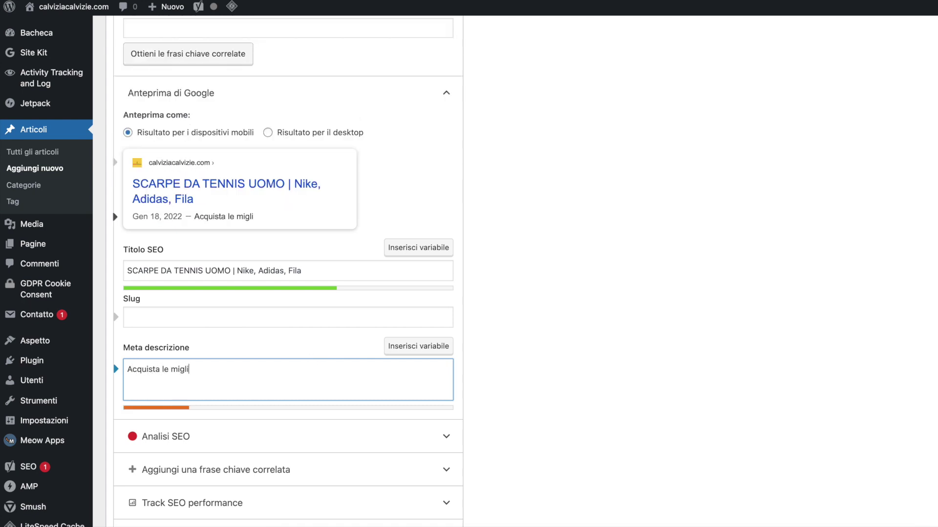
text(ori SCARPE DA TENNIS d)
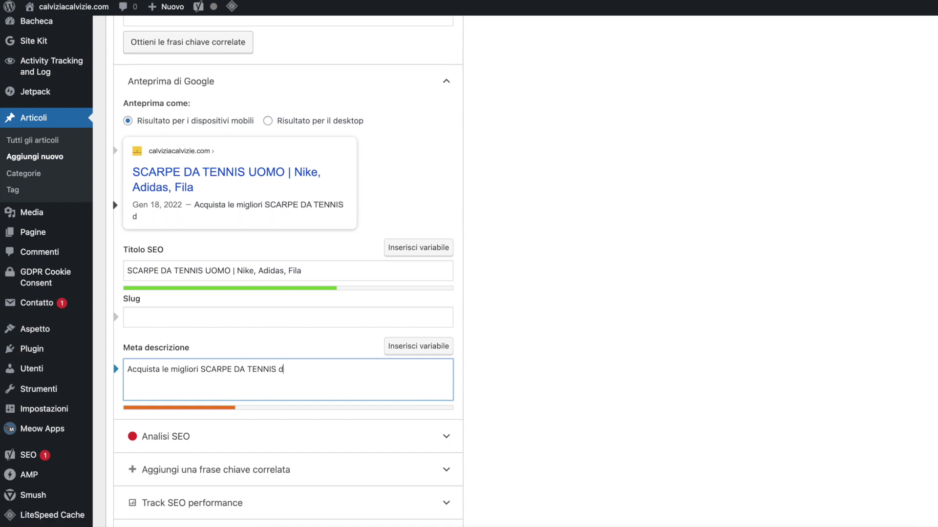
text(elle Marche Adidas,)
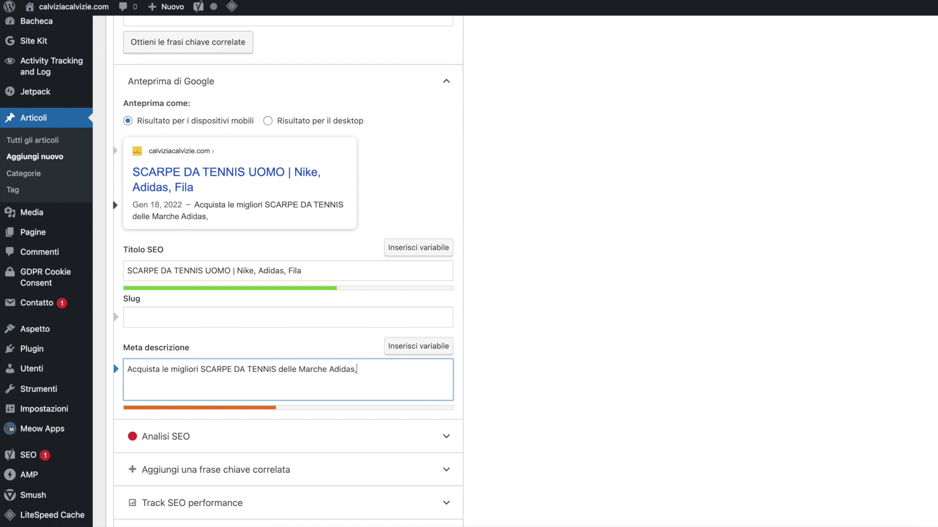
text( Nike, Reebok, Asic)
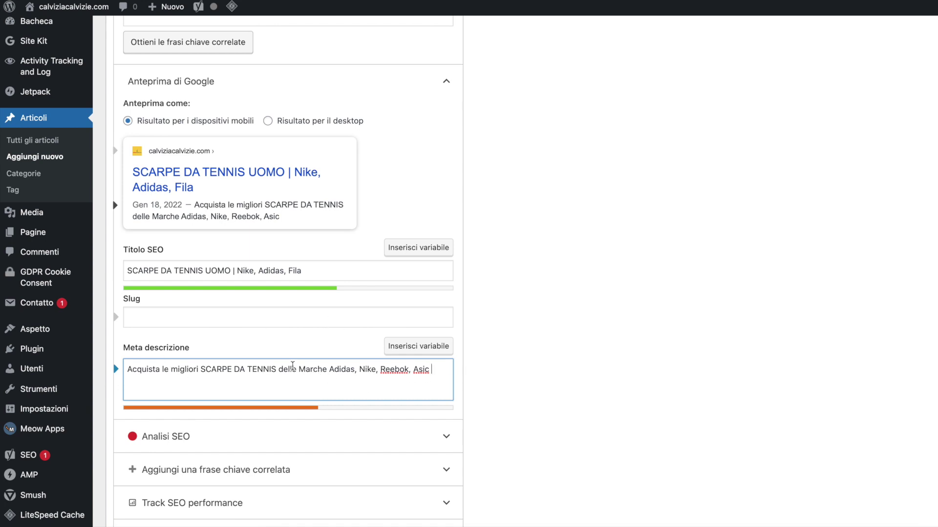
Highlight the keyword "SCARPE DA TENNIS" and the brand names Adidas, Nike and Reebok one by one in Meta descrizione.
drag(201, 370, 277, 371)
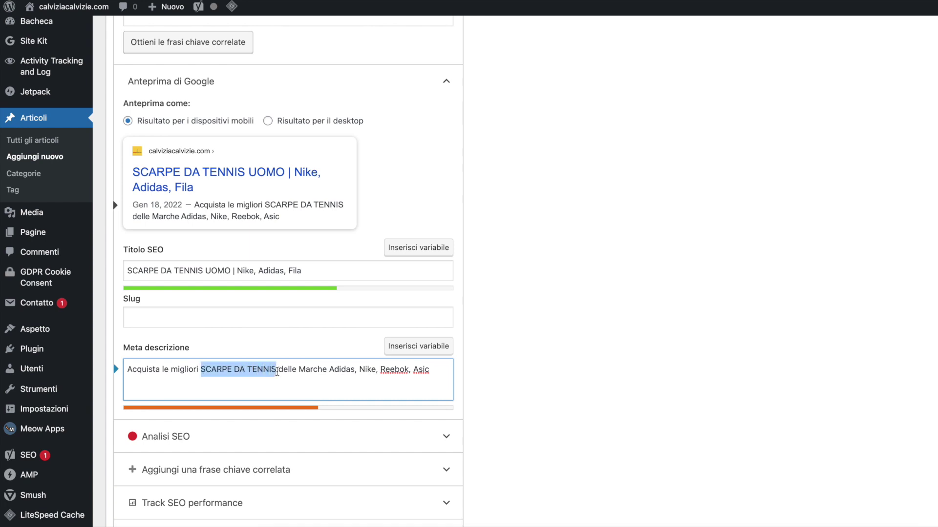
double_click(341, 372)
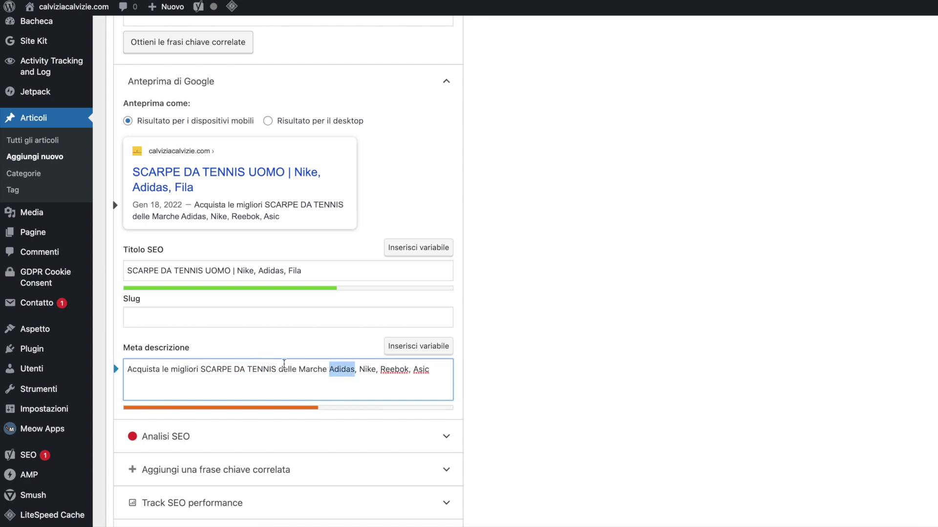
double_click(362, 369)
triple_click(387, 371)
click(385, 370)
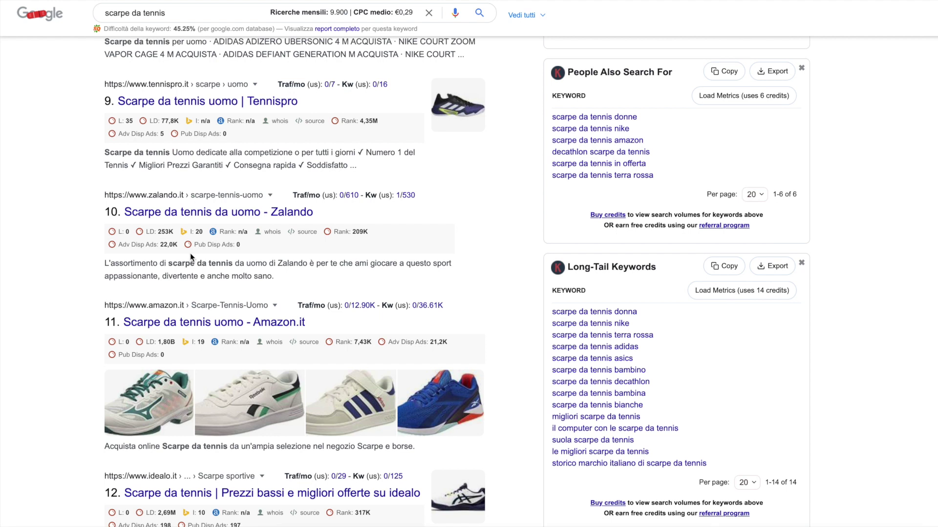
Switch to the Google results and search for "scarpe da tennis nike".
scroll(190, 253, up, 10)
scroll(198, 220, down, 1)
scroll(198, 220, up, 6)
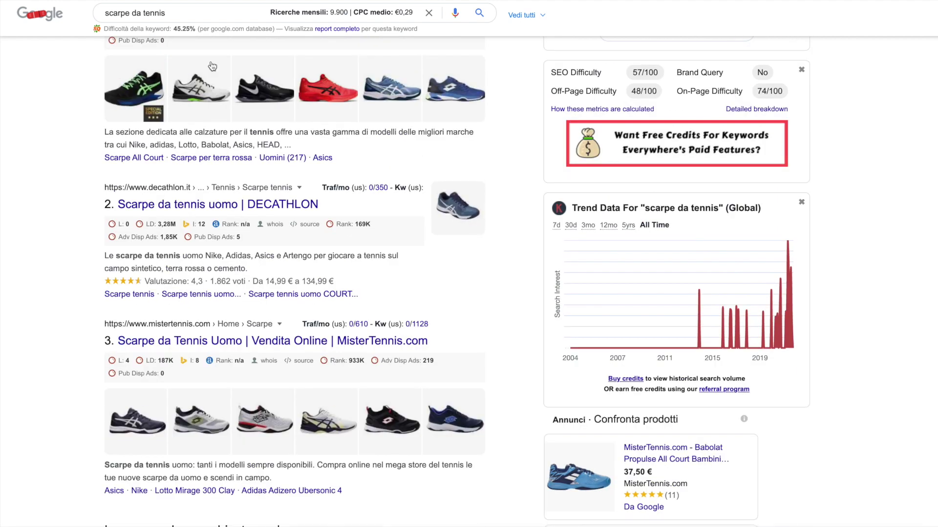
click(216, 10)
text(ni)
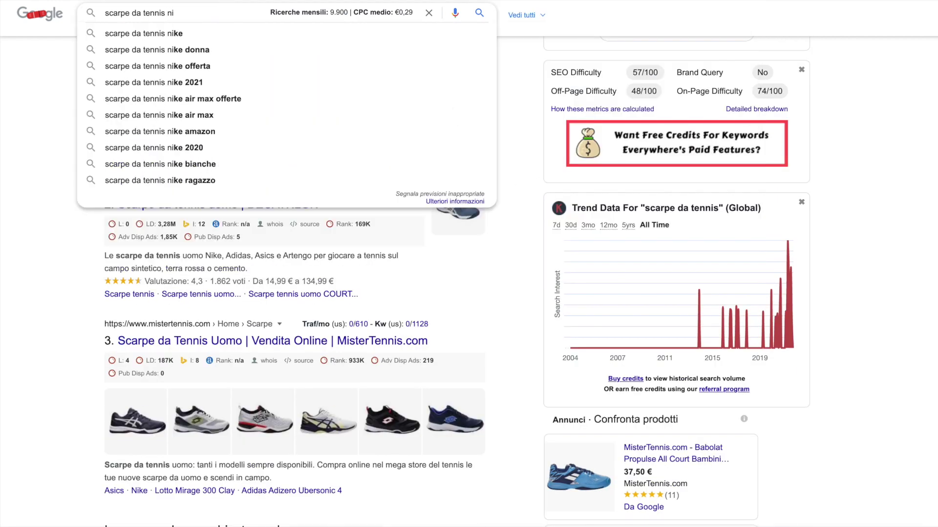
text(ke)
key(Return)
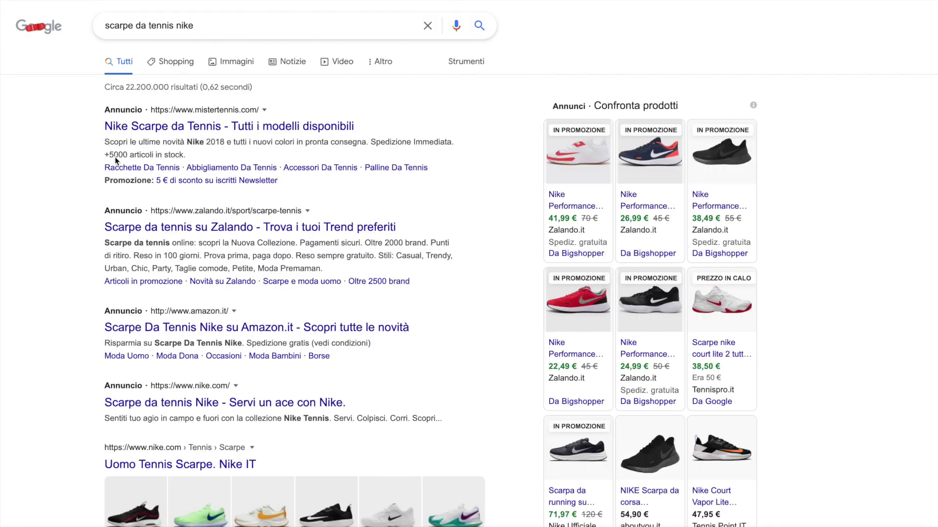
Examine the organic results' meta descriptions for the searched keyword, highlighting "Nike" in the Nike and Tennispro snippets.
scroll(116, 162, down, 1)
scroll(115, 164, down, 10)
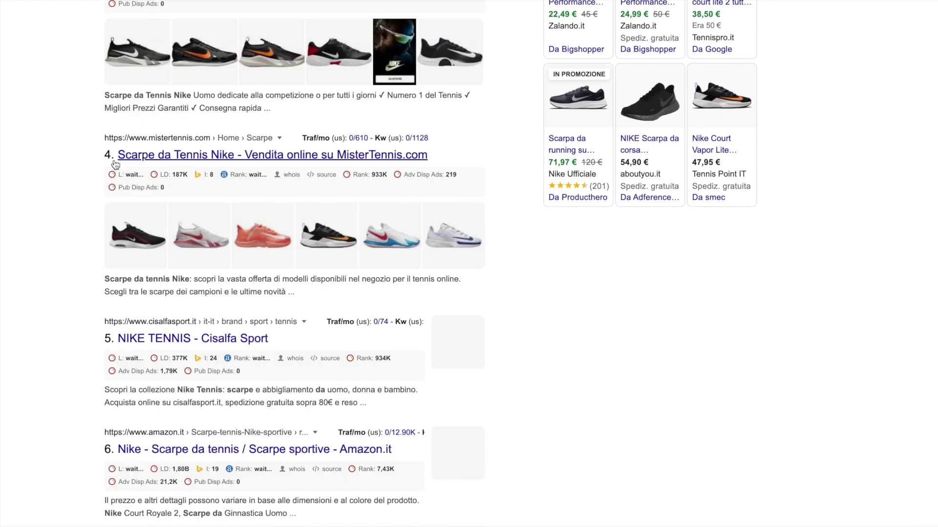
scroll(114, 164, up, 8)
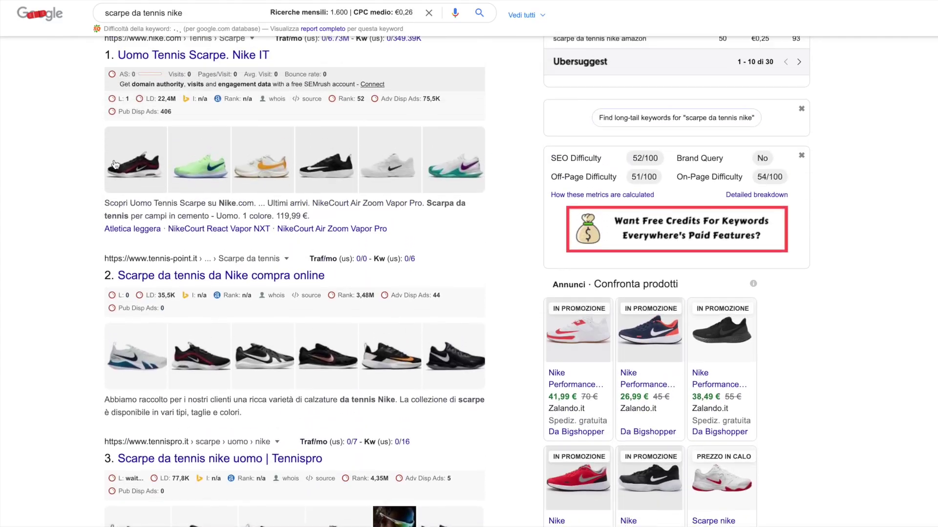
scroll(114, 163, down, 2)
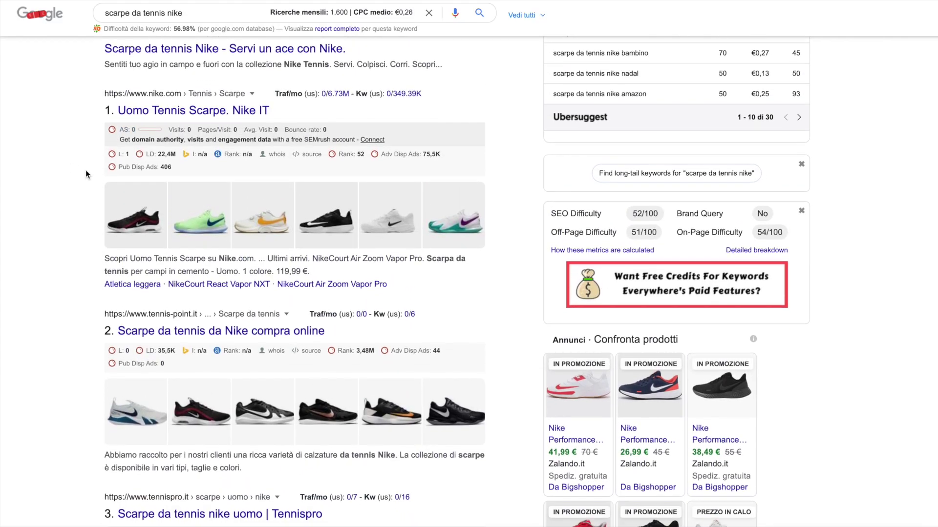
double_click(228, 183)
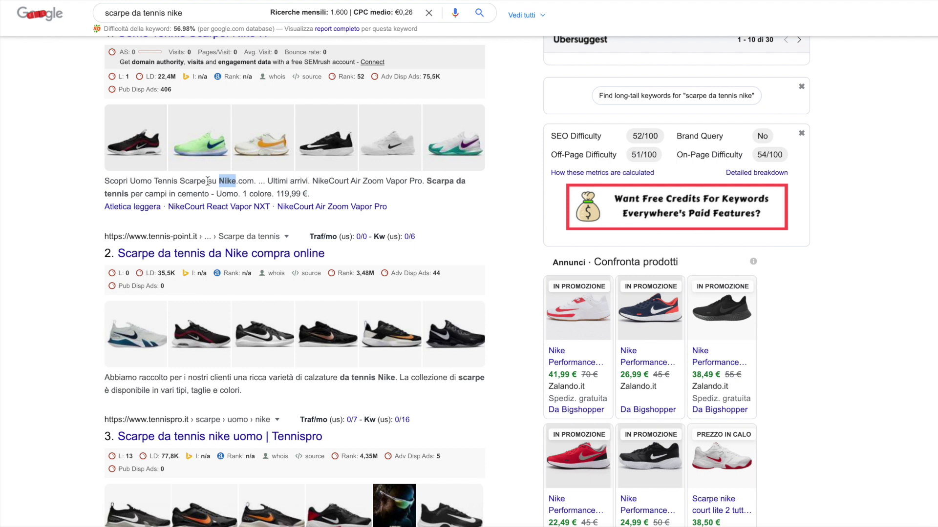
scroll(242, 180, down, 5)
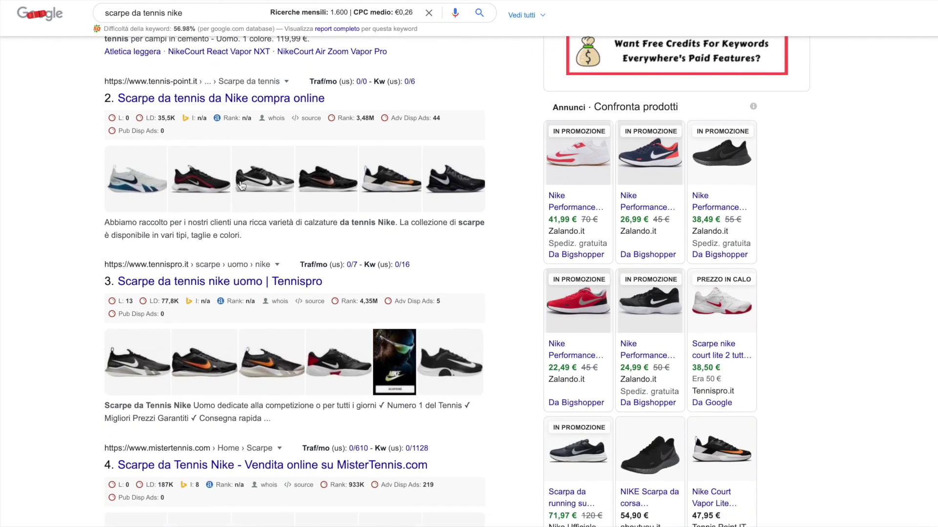
scroll(195, 228, down, 2)
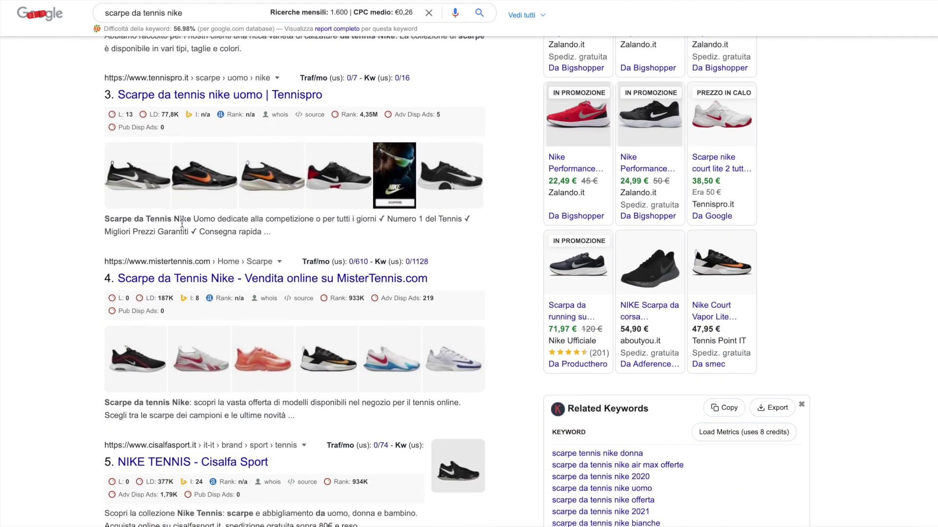
double_click(182, 219)
scroll(90, 237, down, 3)
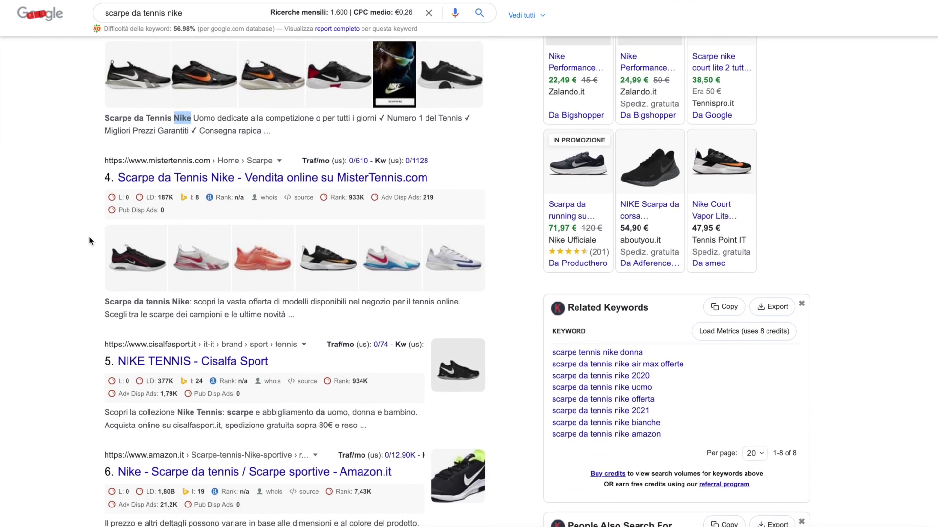
double_click(181, 247)
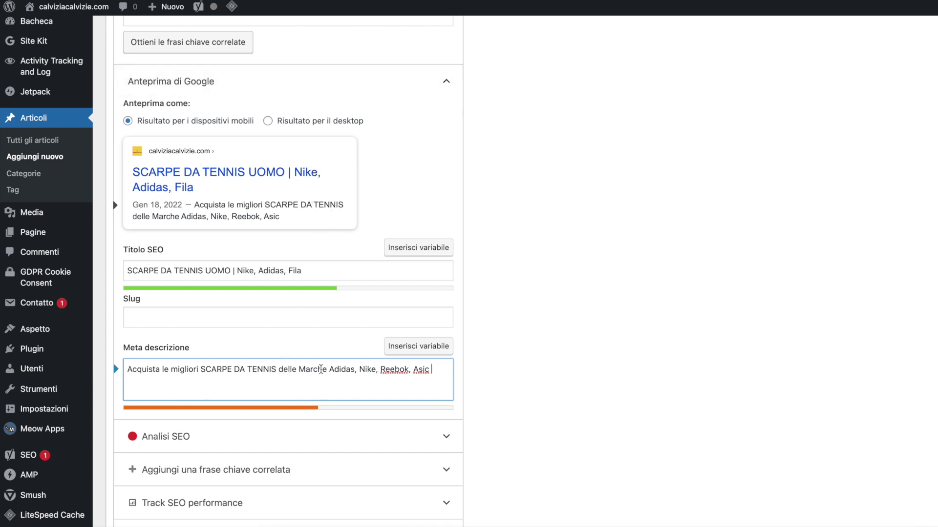
Expand the article's Avanzate section in Yoast SEO and review its search visibility, link-following, Meta Robots, breadcrumb and canonical URL settings.
scroll(320, 369, down, 5)
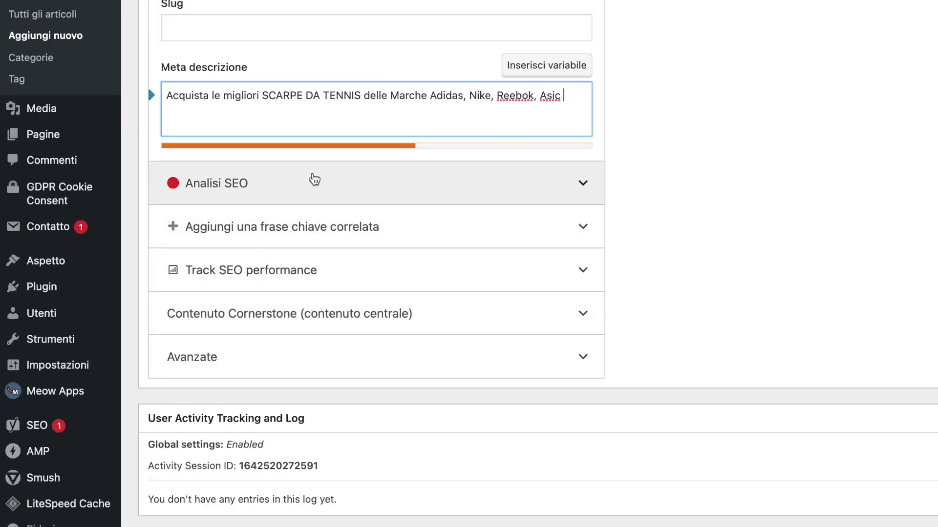
scroll(314, 180, up, 5)
scroll(316, 178, down, 5)
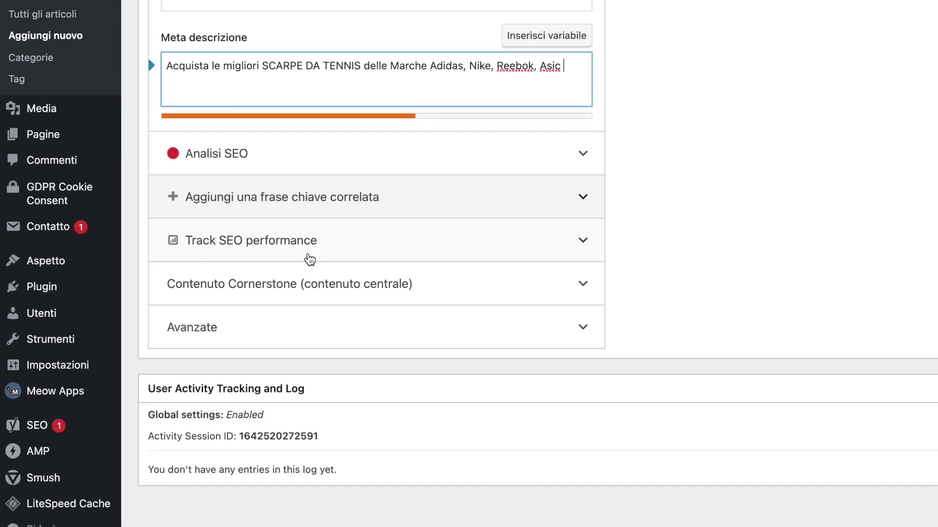
click(462, 337)
scroll(487, 264, down, 3)
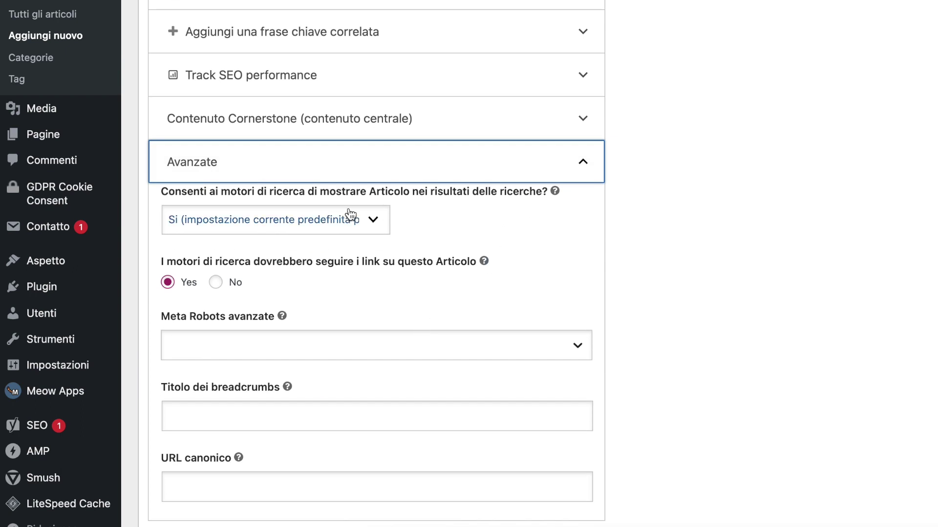
scroll(313, 254, down, 2)
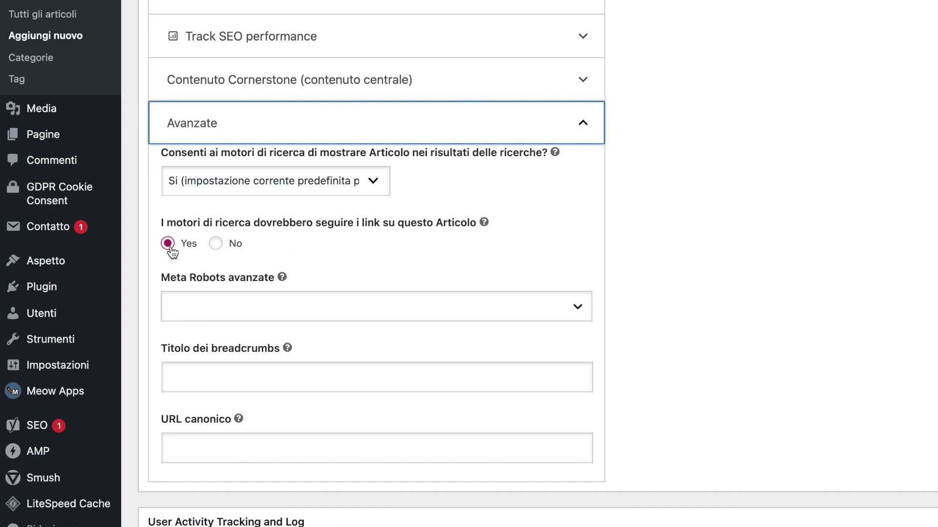
scroll(172, 251, up, 15)
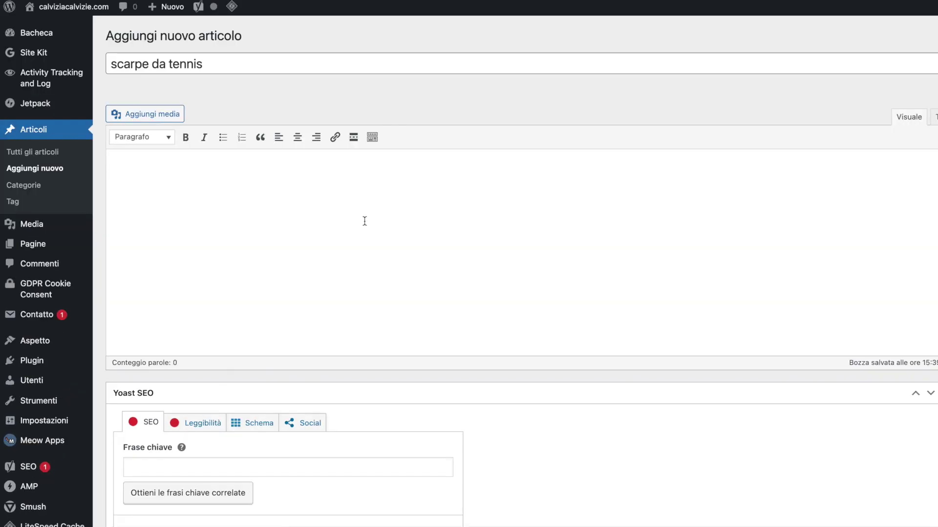
scroll(382, 226, down, 2)
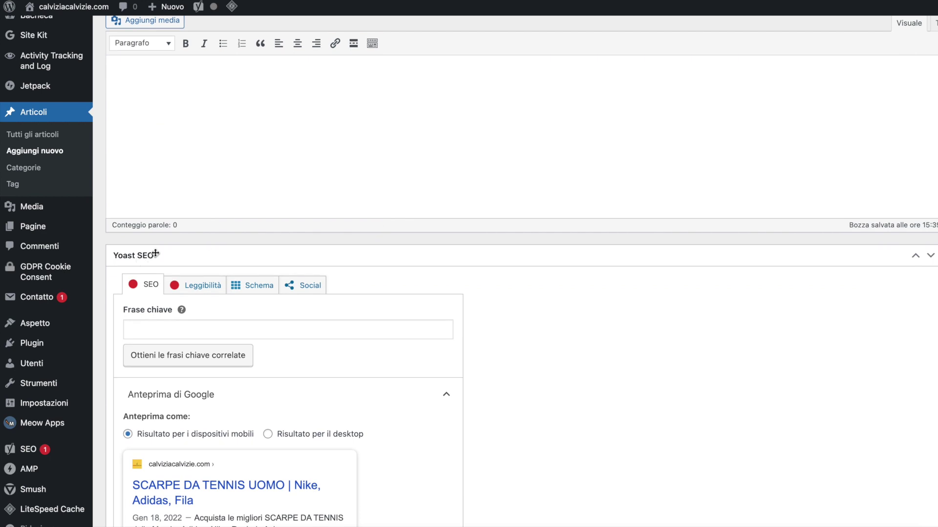
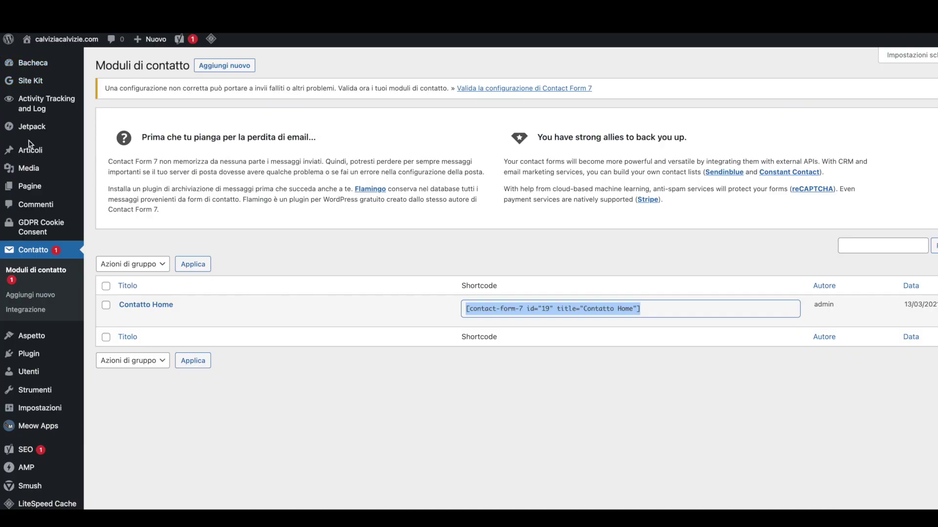
Create a new article in a separate tab containing the shortcode [contact-form-7 id="19" title="Contatto Home"], and preview its contact form.
right_click(131, 166)
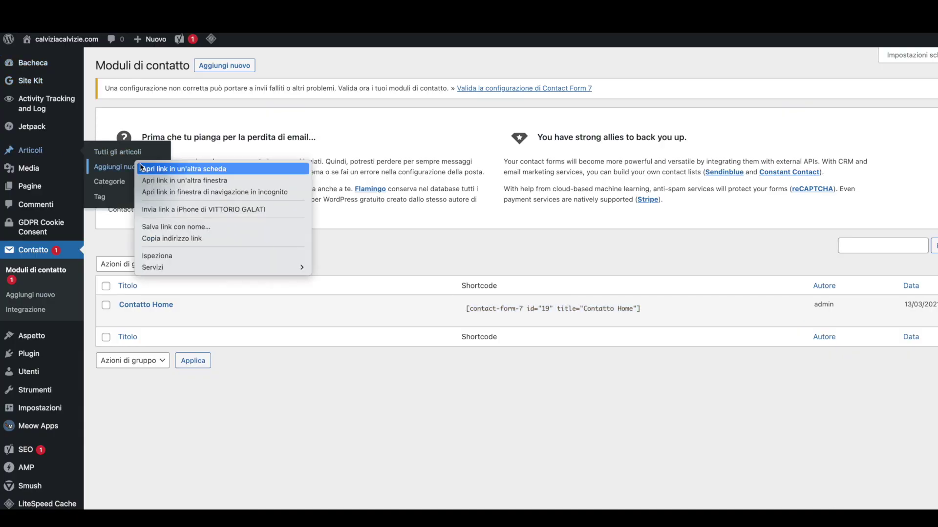
click(166, 169)
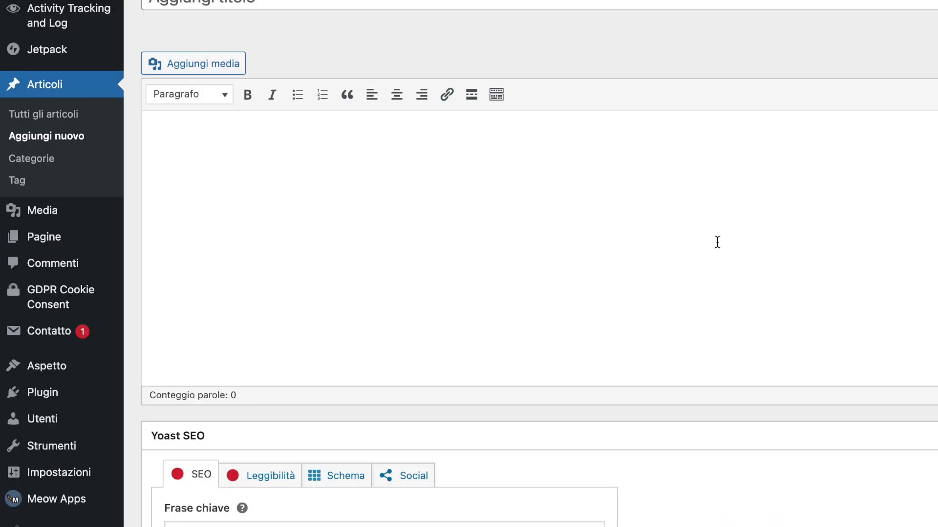
text([contact-form-7 id="19" title="Contatto Home"])
click(907, 115)
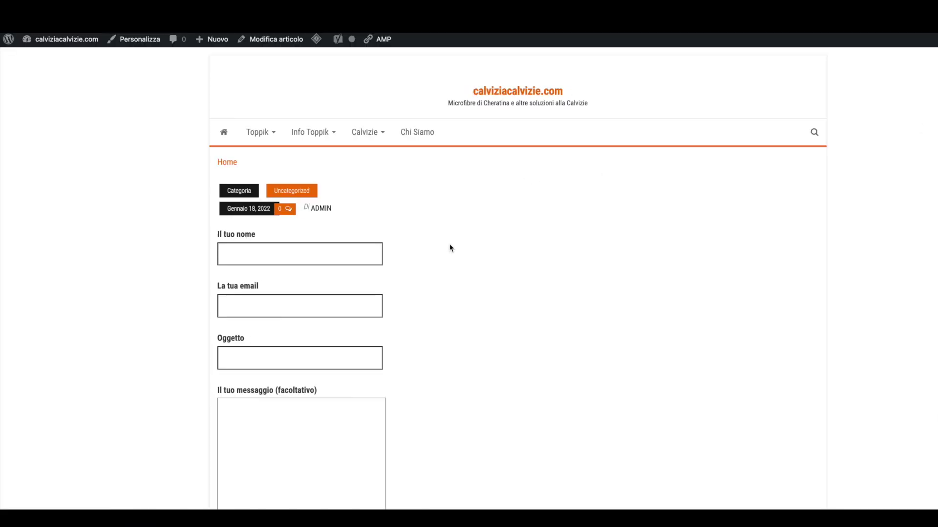
scroll(487, 249, down, 4)
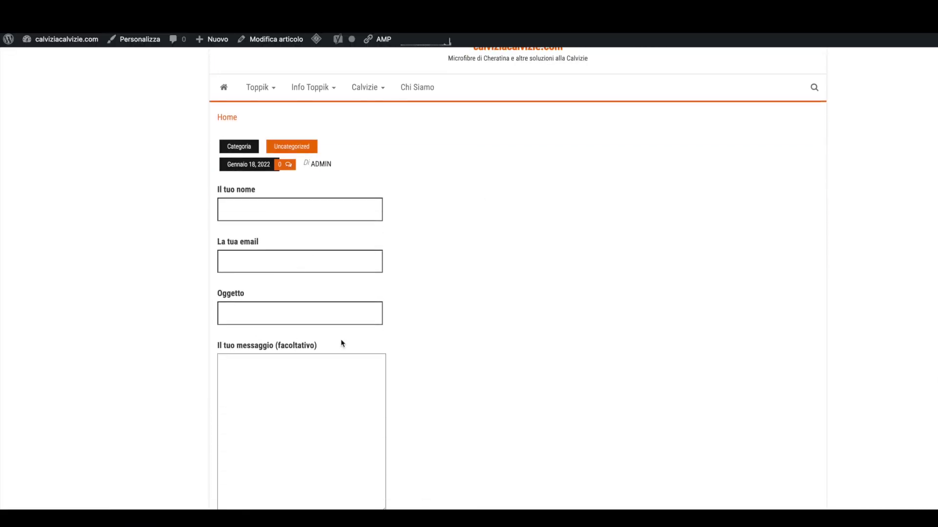
scroll(292, 280, down, 3)
scroll(437, 292, up, 3)
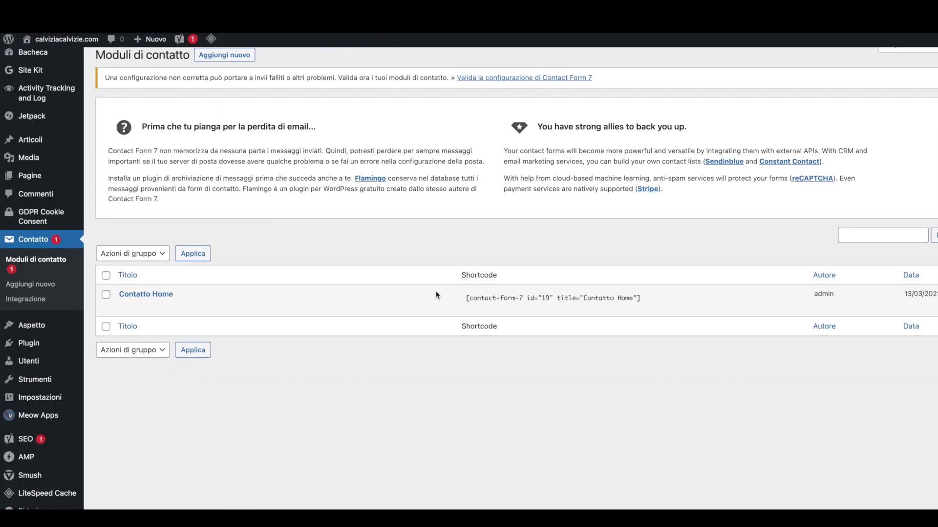
Create a new contact form, insert "Ciao benvenuto sul mio sito we, puoi contattarmi mediante questo modulo" above its first label, and save it.
click(156, 295)
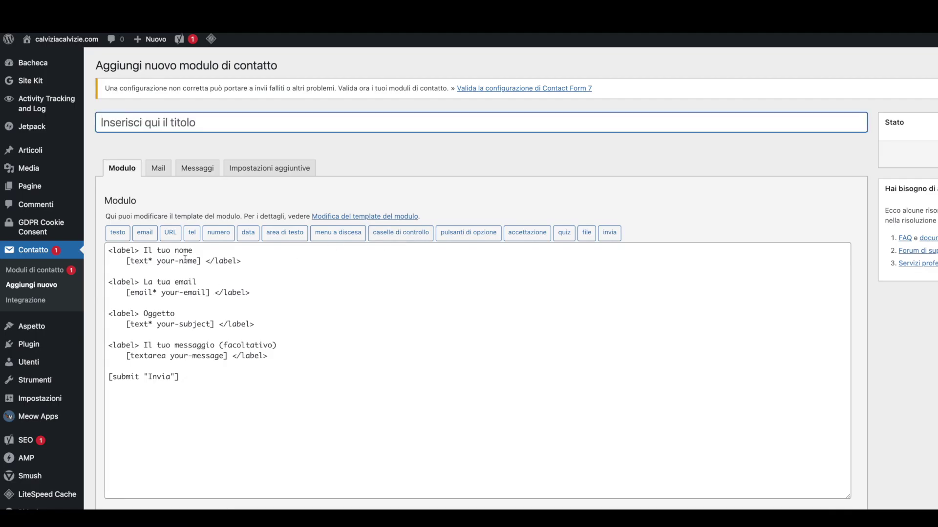
click(109, 250)
key(Return)
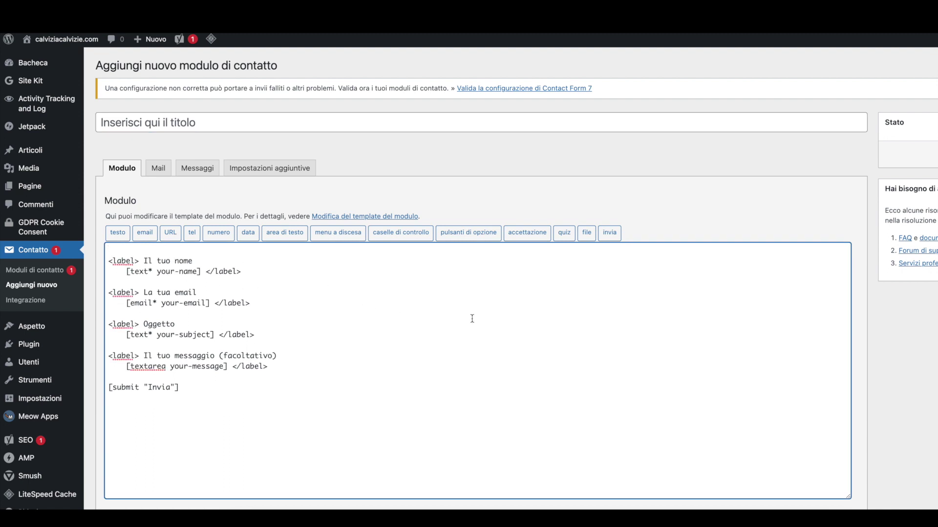
text(Ciao benvenuto sul mio sito we, puoi contattarmi mediante questo modulo)
key(Return)
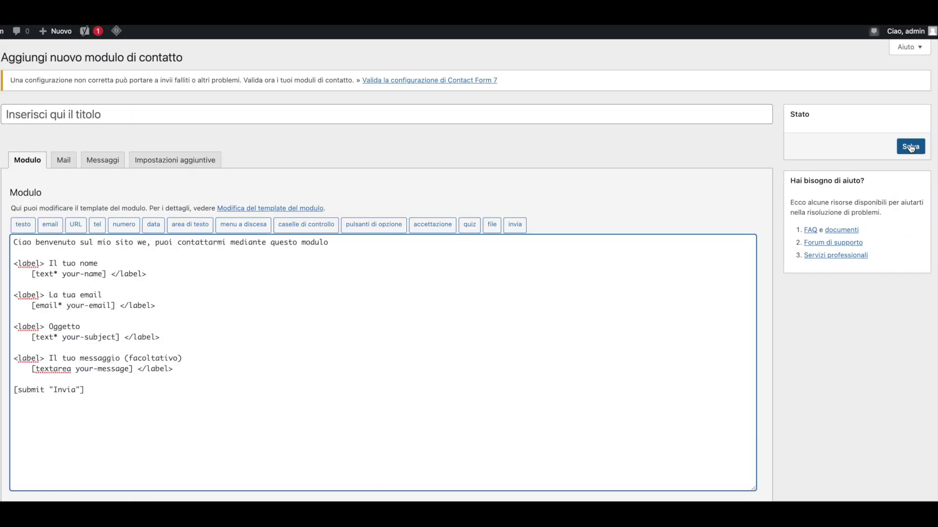
click(910, 146)
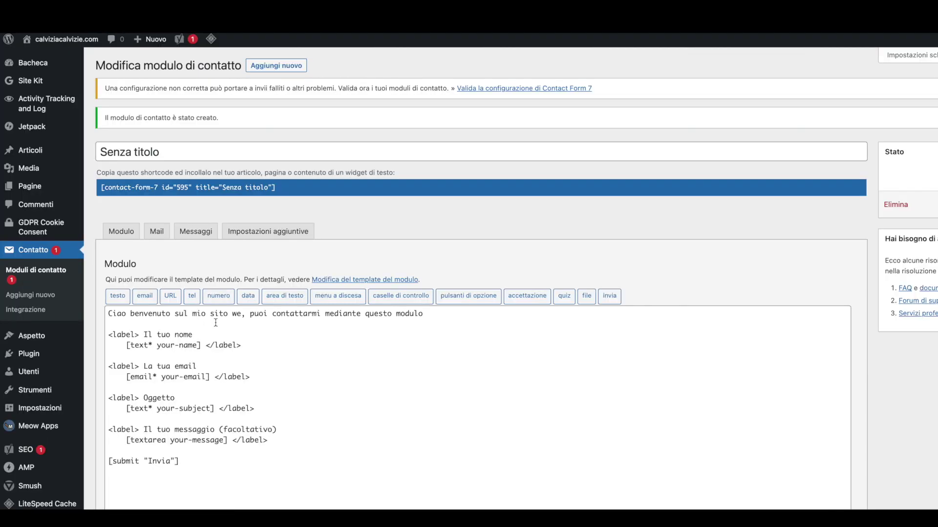
Return to the contact form list, select the untitled form with id 595, and choose the Elimina bulk action.
click(40, 281)
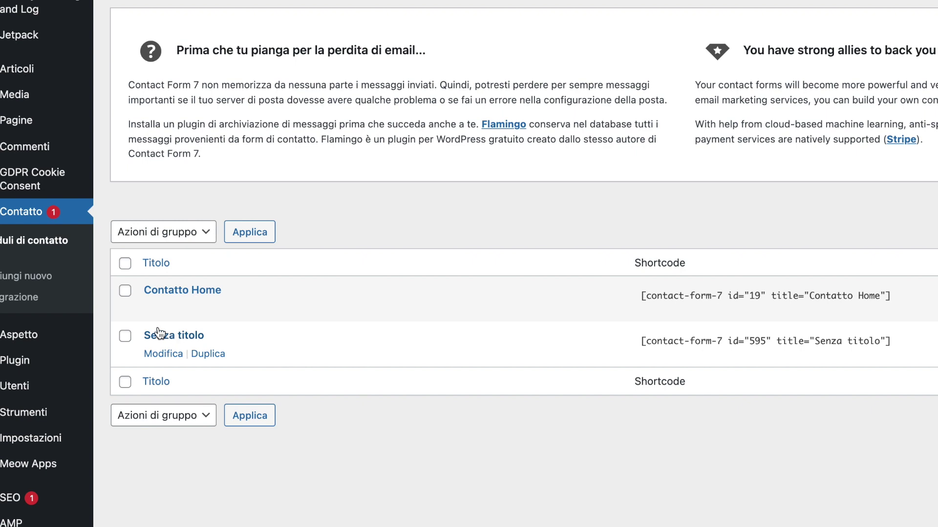
click(125, 338)
click(204, 233)
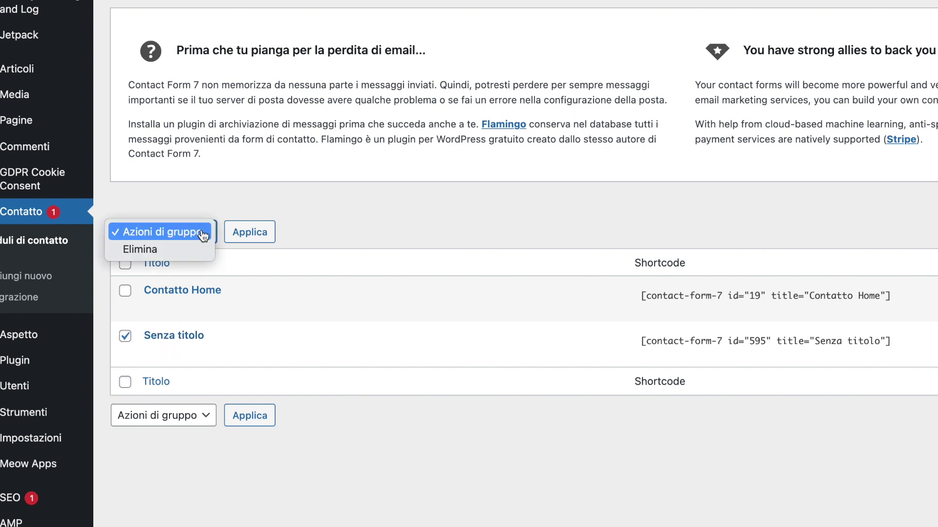
click(182, 250)
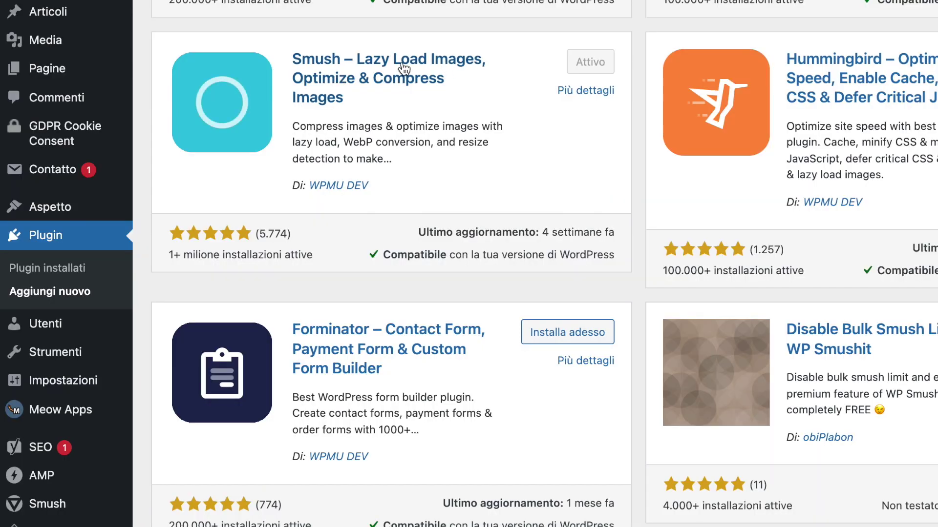
Look over the Smush entry in the plugin search results and open the Smush dashboard.
scroll(473, 68, up, 1)
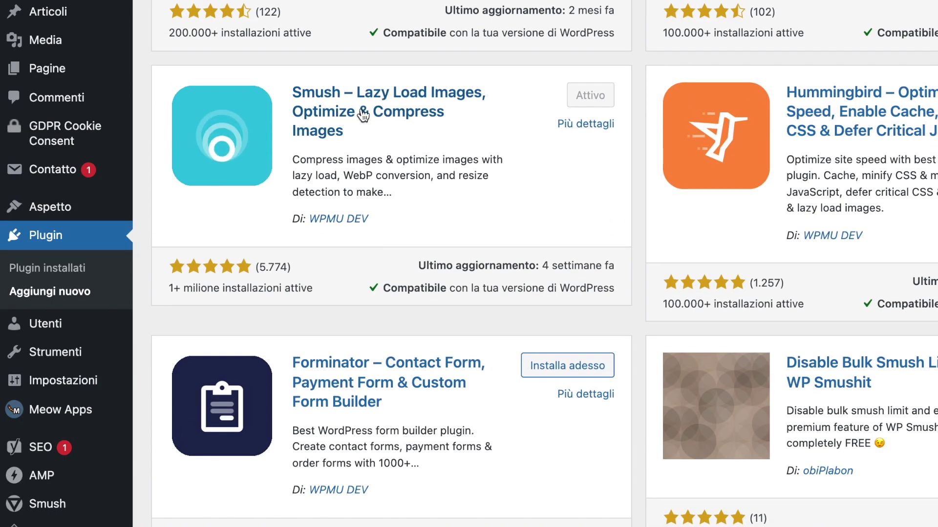
scroll(363, 115, up, 3)
scroll(360, 177, down, 5)
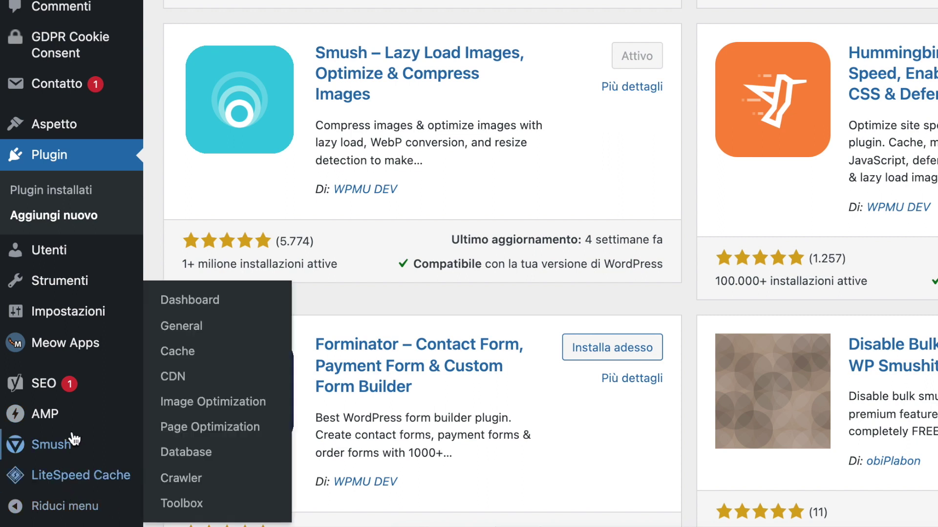
mouse_move(68, 445)
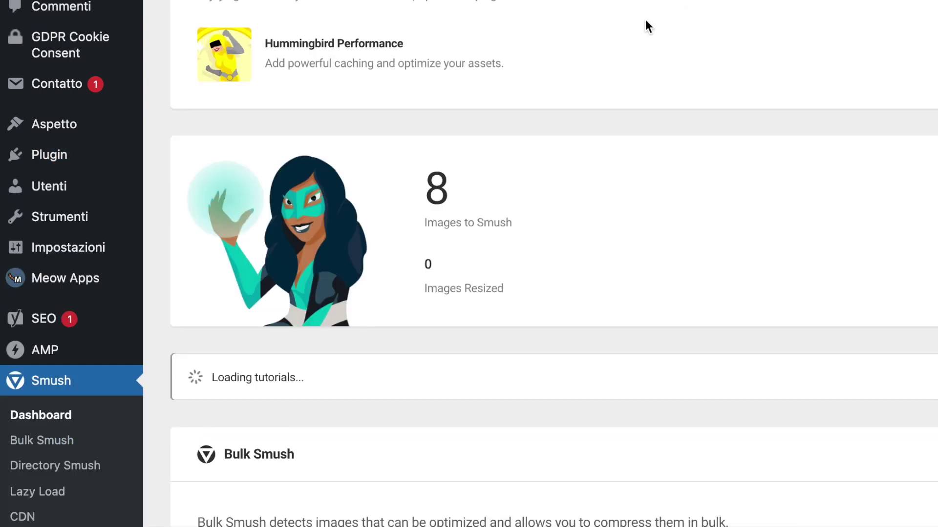
Complete the Smush setup wizard with automatic optimization of new uploads and image metadata stripping on, and usage data tracking off.
scroll(635, 30, down, 4)
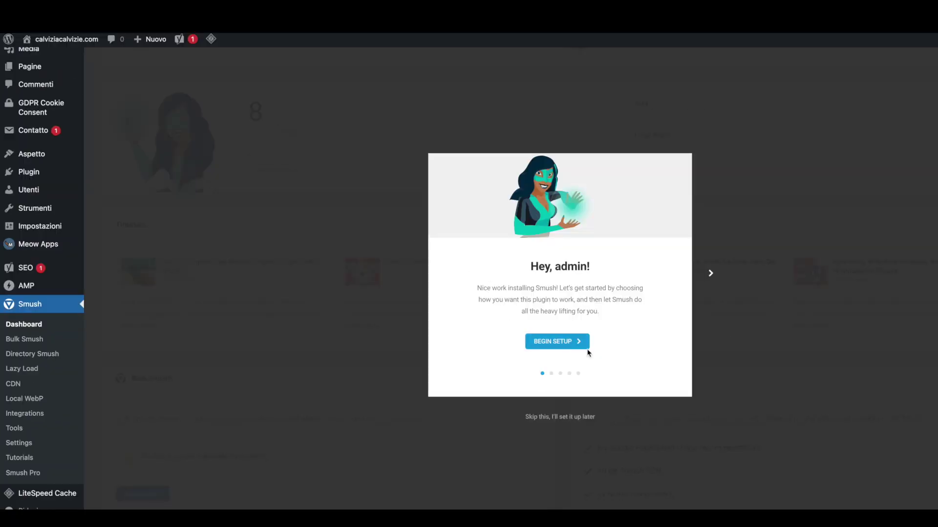
click(578, 344)
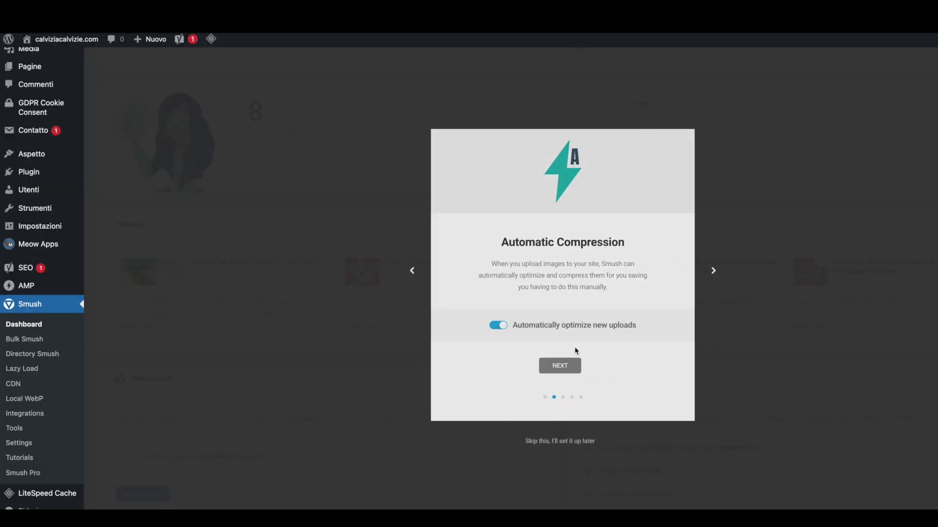
click(574, 371)
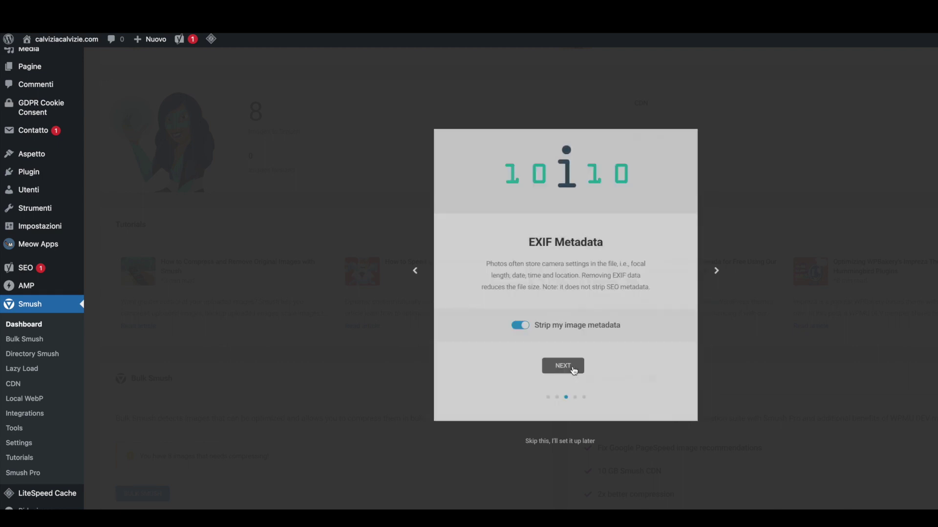
click(574, 371)
click(574, 372)
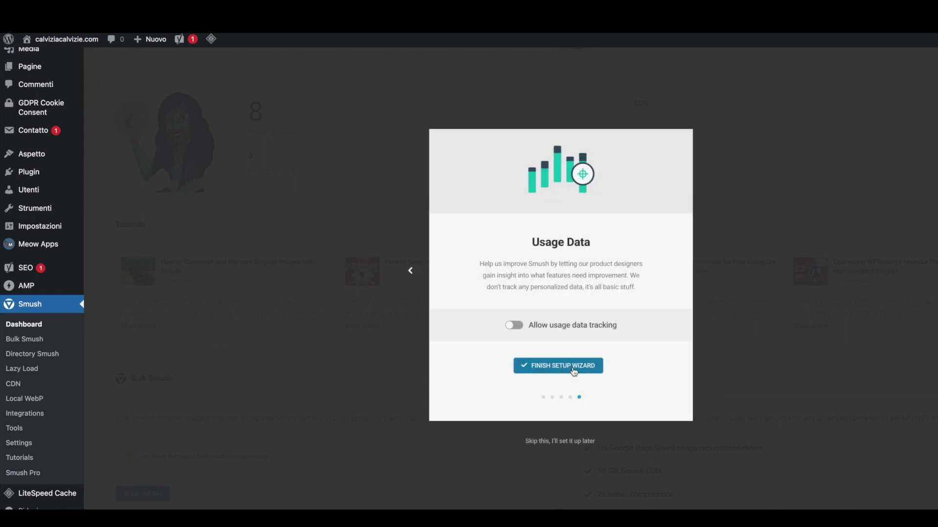
key(Return)
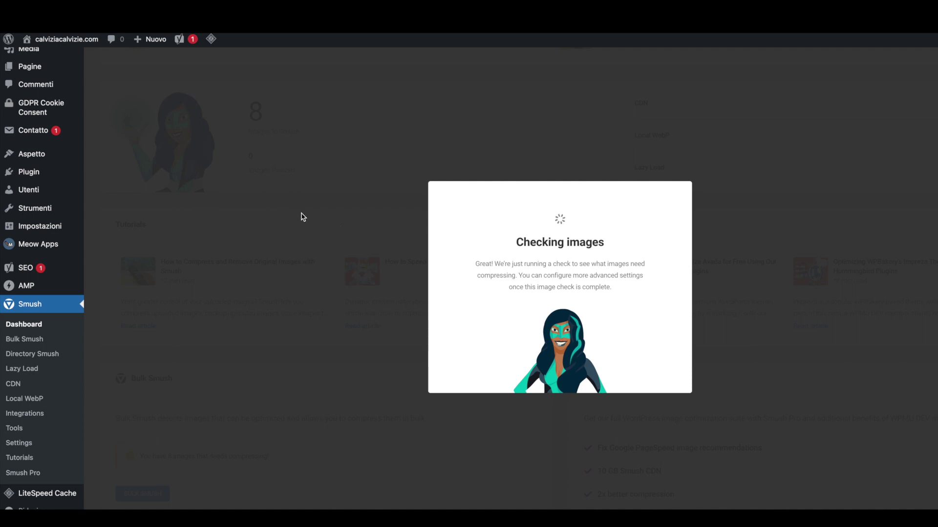
Review Bulk Smush's savings, pending attachments and compression settings, and view the Compressor image compression site for comparison.
click(673, 181)
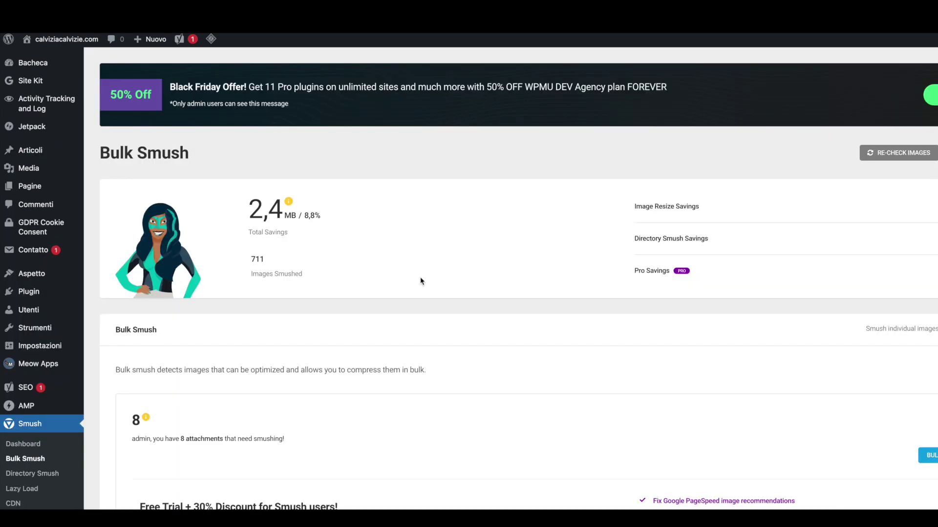
scroll(635, 239, down, 1)
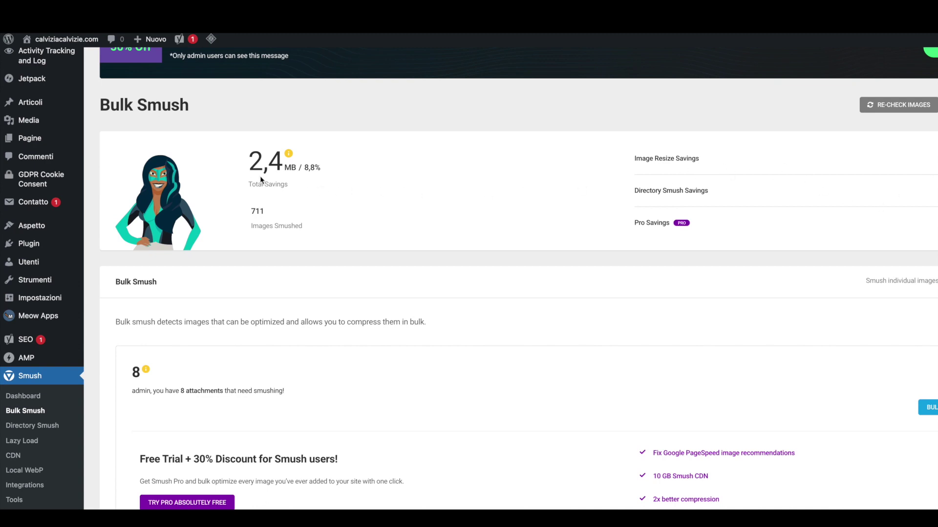
scroll(326, 186, down, 3)
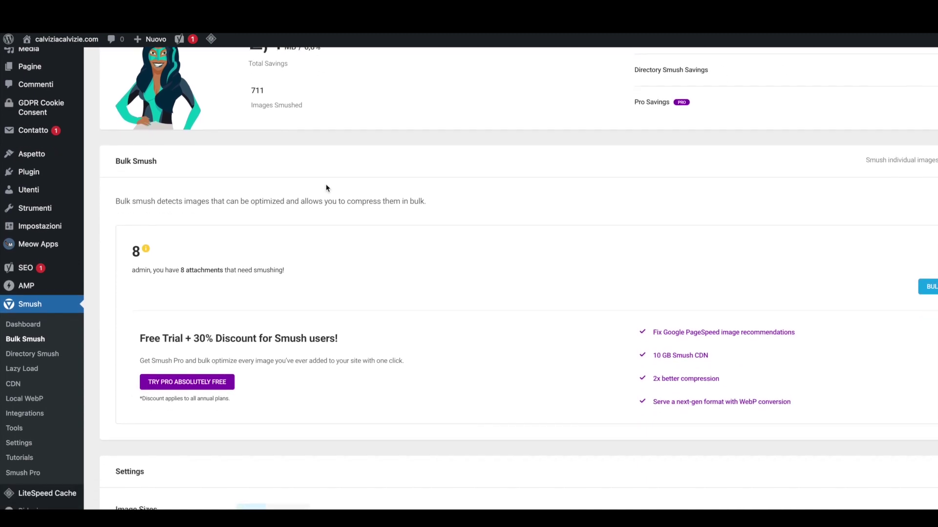
scroll(342, 269, down, 10)
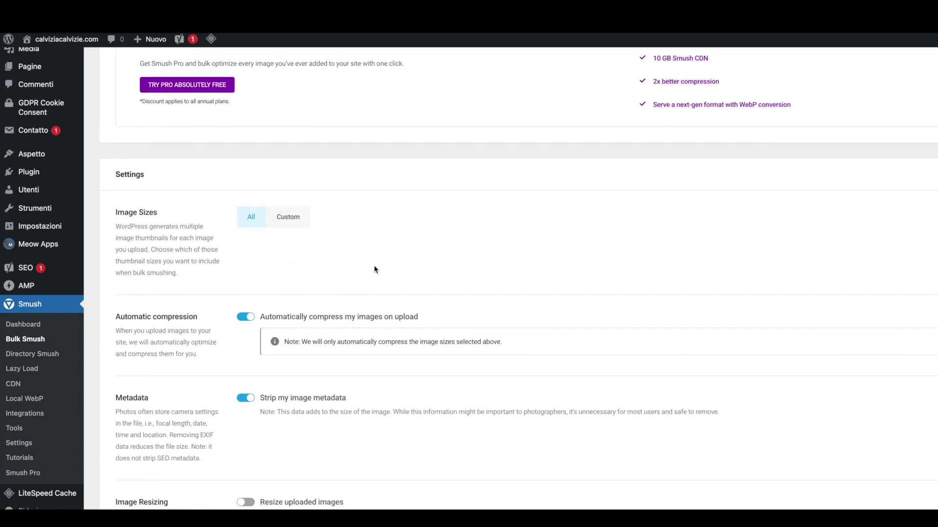
scroll(376, 270, up, 15)
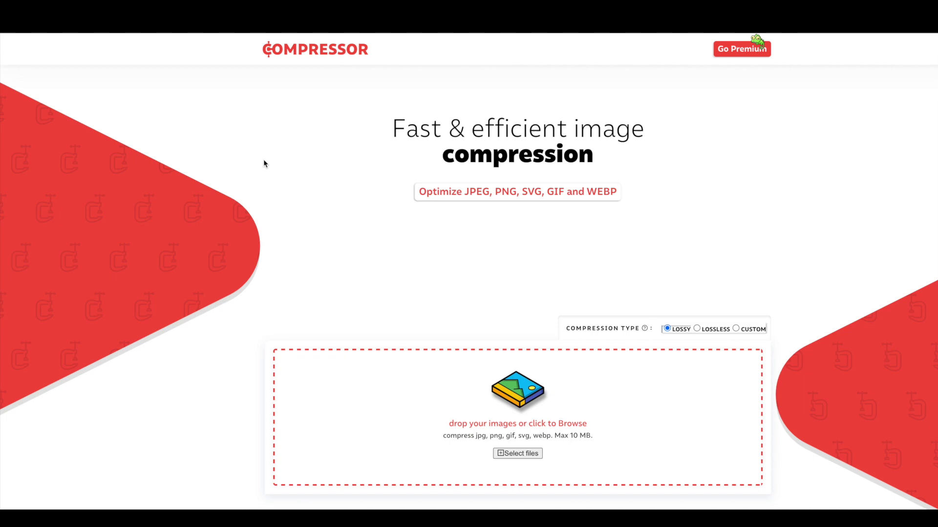
scroll(264, 164, down, 2)
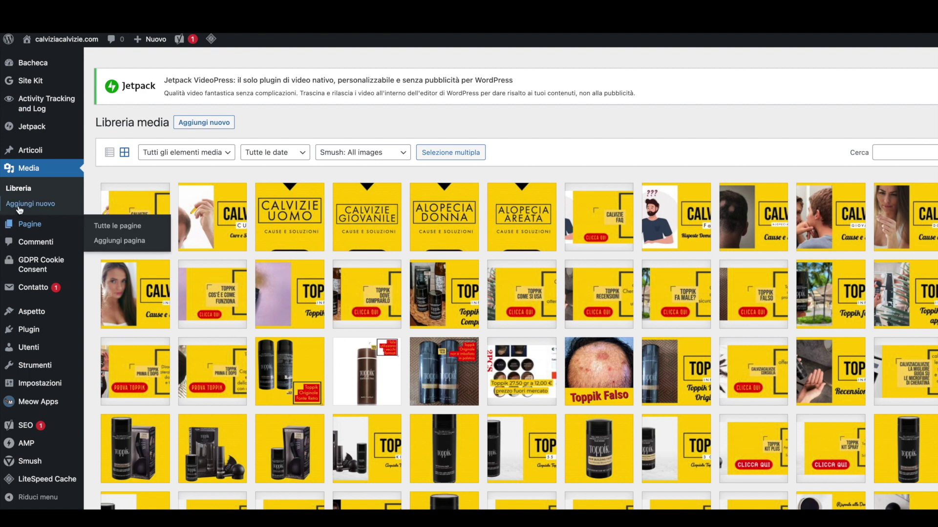
Open the page for adding new plugins and activate its plugin search.
mouse_move(60, 332)
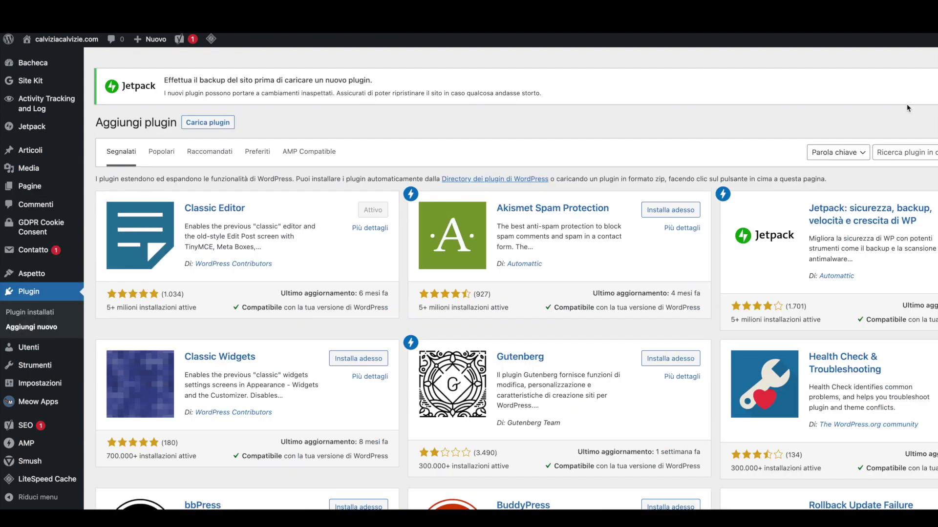
click(906, 153)
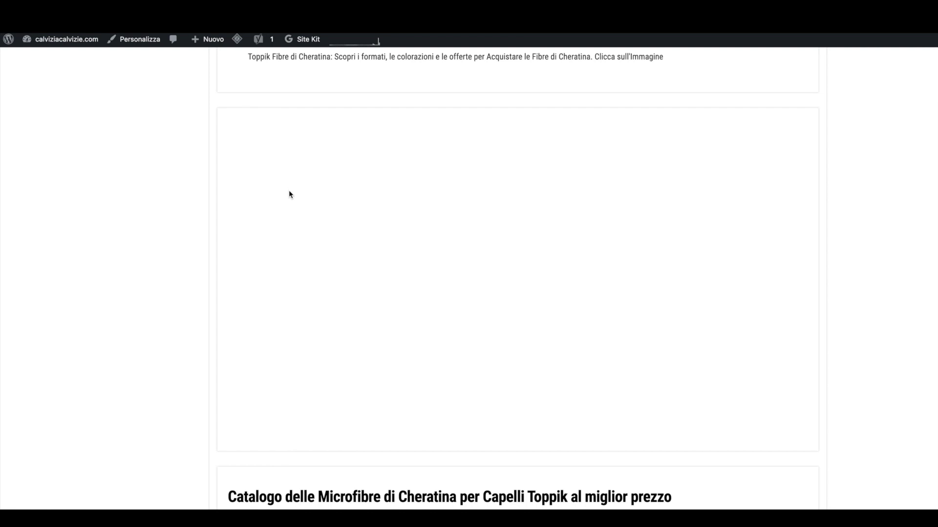
Examine the Toppik image gallery on the site, follow the Toppik 12 gr image's link, and return to the gallery page.
scroll(351, 200, down, 1)
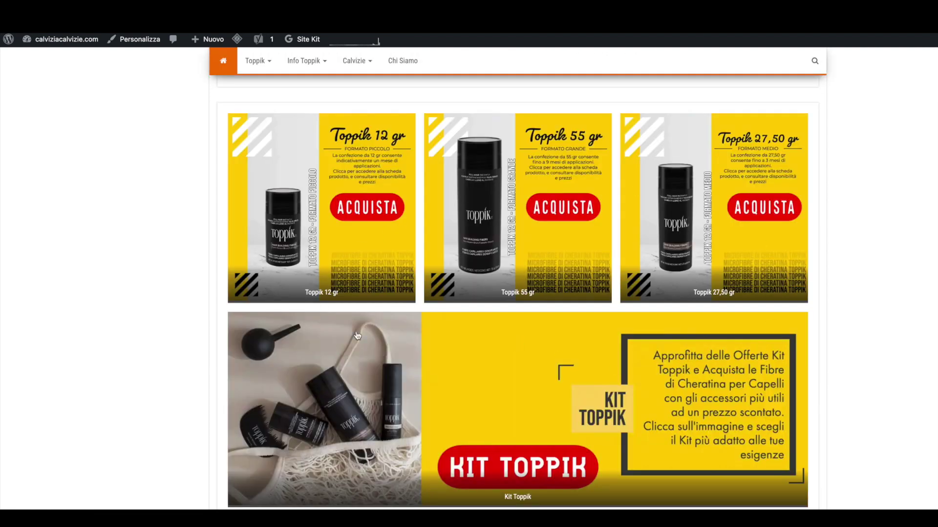
scroll(630, 397, down, 5)
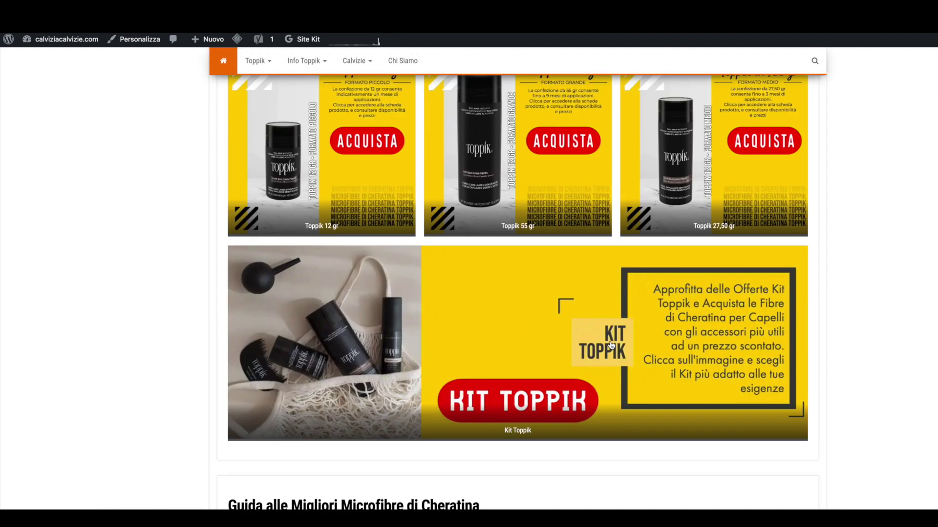
scroll(609, 345, up, 5)
click(276, 190)
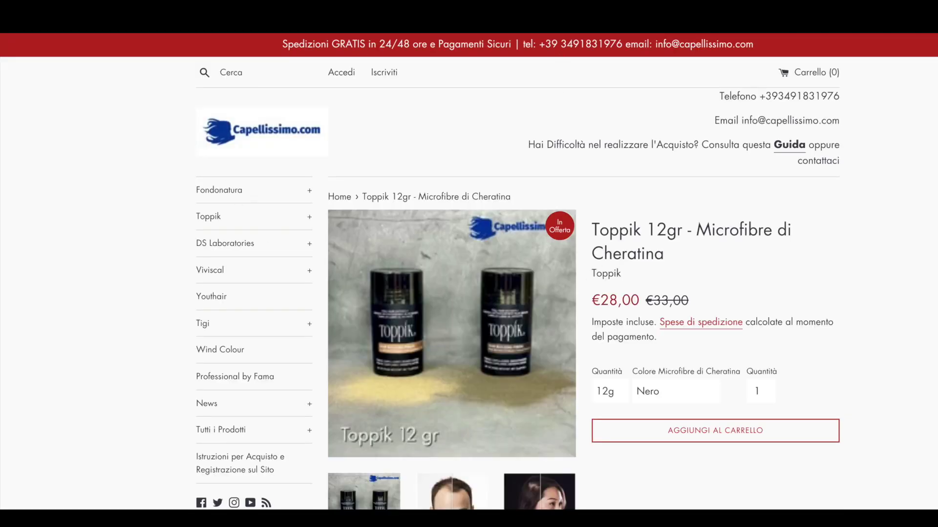
key(alt+Left)
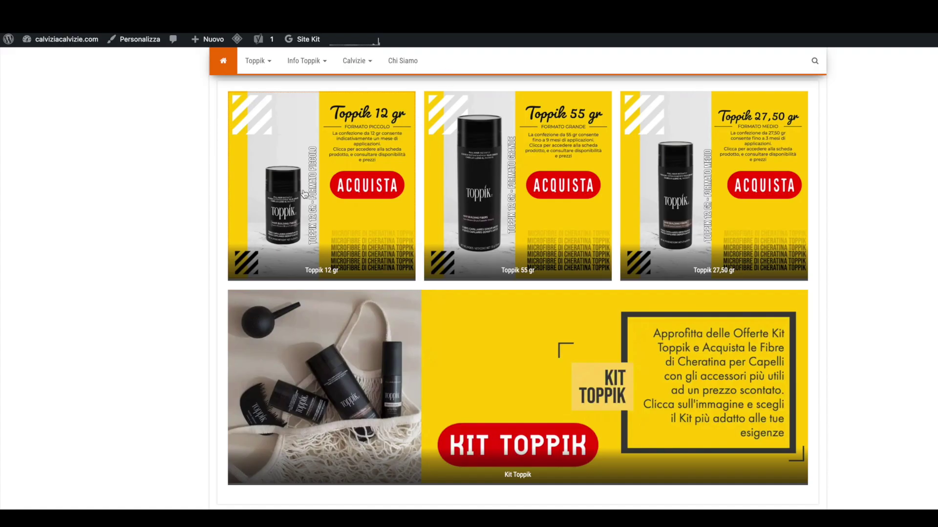
scroll(157, 163, up, 15)
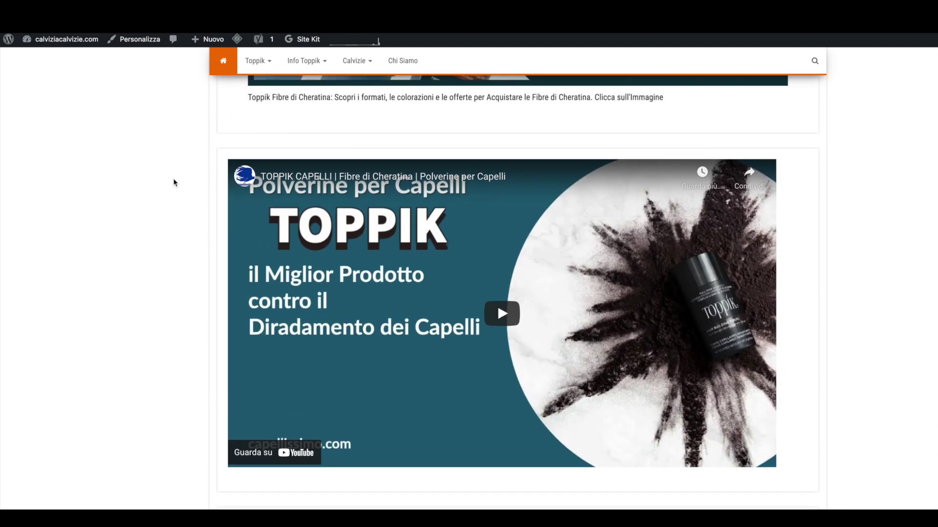
Return to the WordPress dashboard and open the AddToAny Share Buttons settings from the installed plugins list.
click(225, 267)
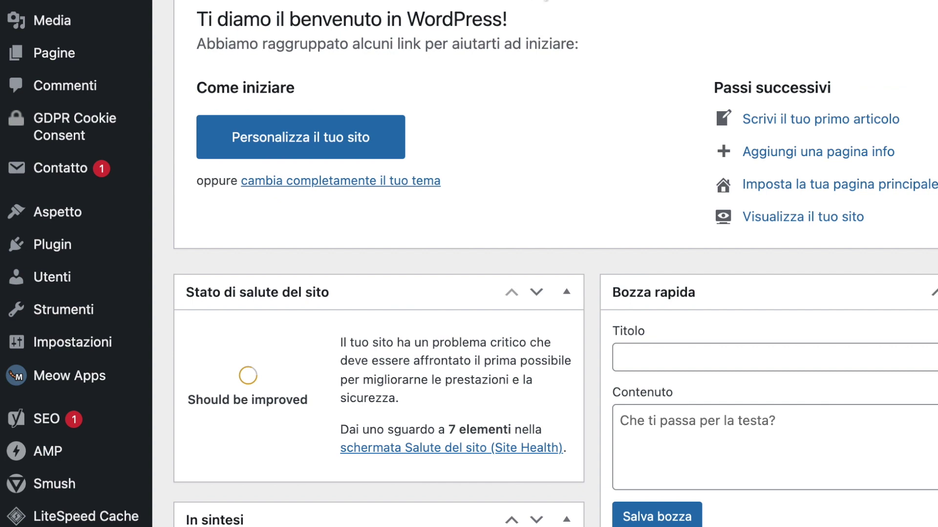
mouse_move(54, 253)
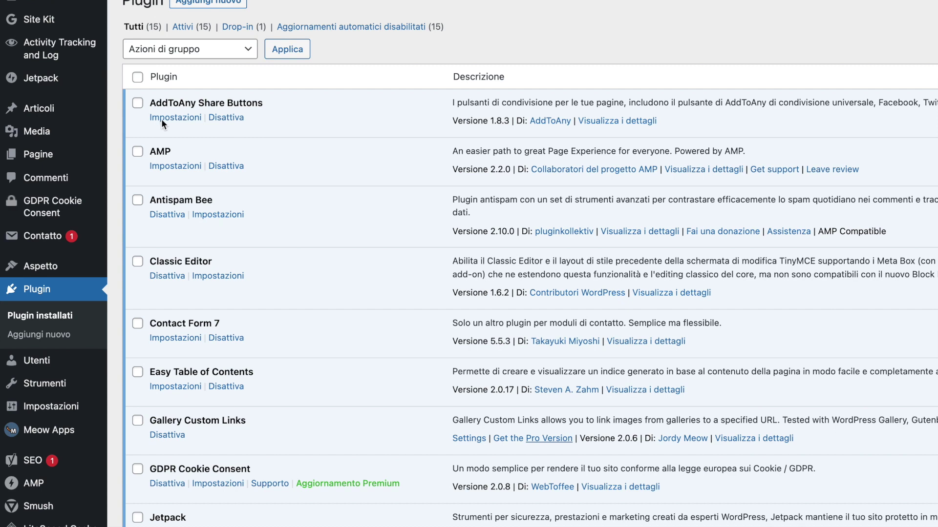
scroll(173, 122, up, 3)
click(162, 248)
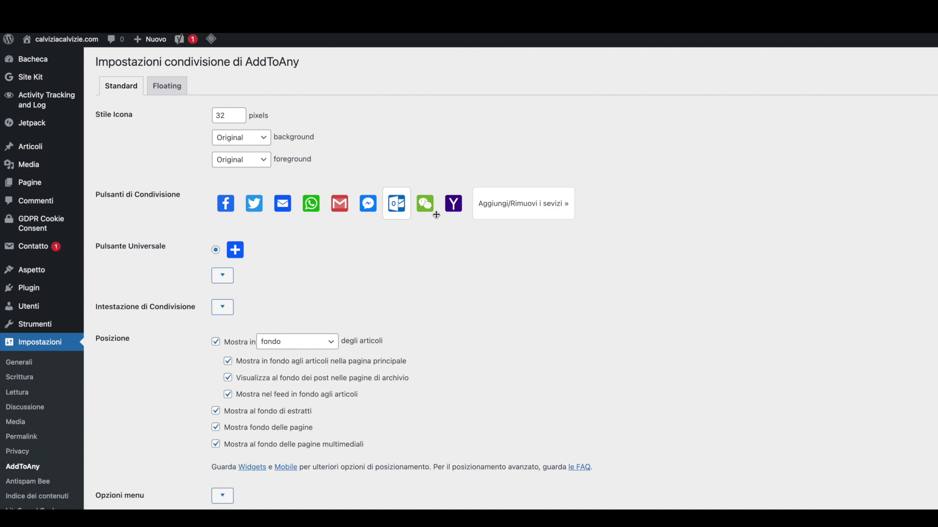
Expand AddToAny's list of sharing services and remove Outlook.com from the selected sharing buttons.
click(522, 213)
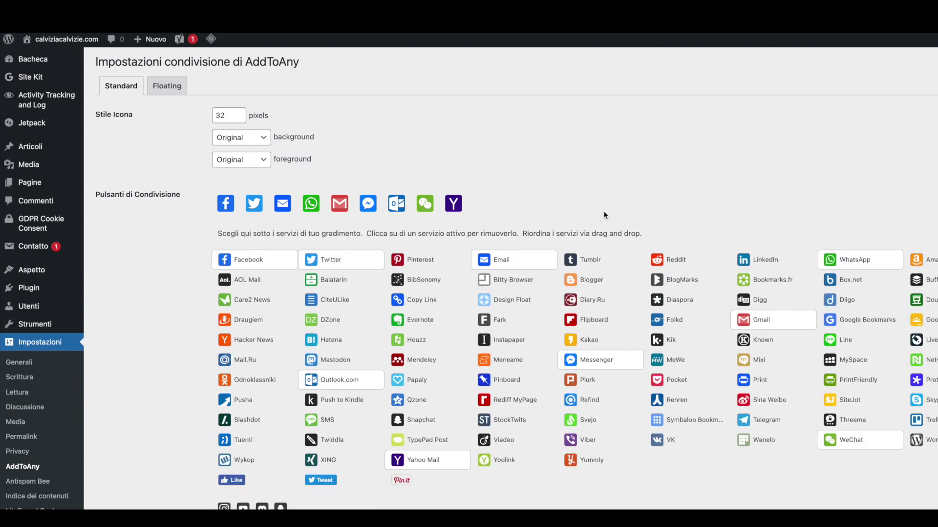
scroll(610, 182, down, 3)
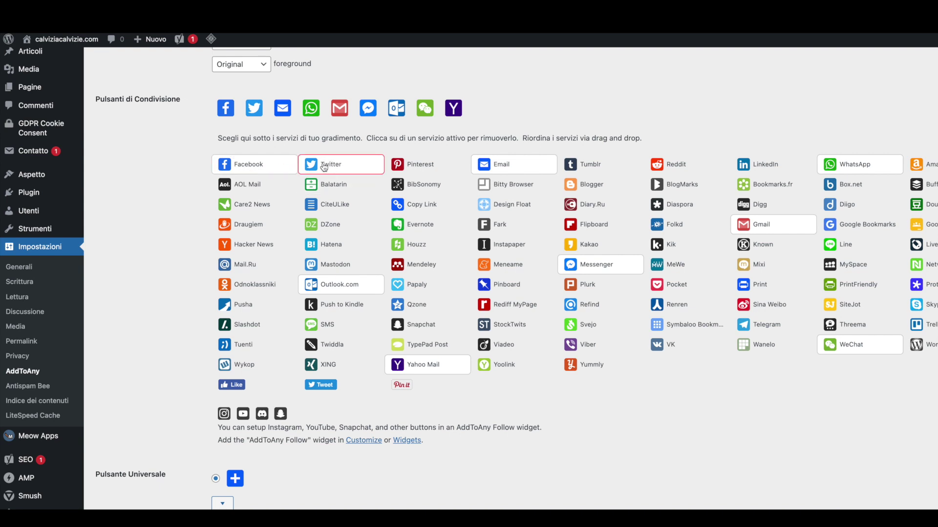
click(337, 290)
scroll(163, 263, down, 8)
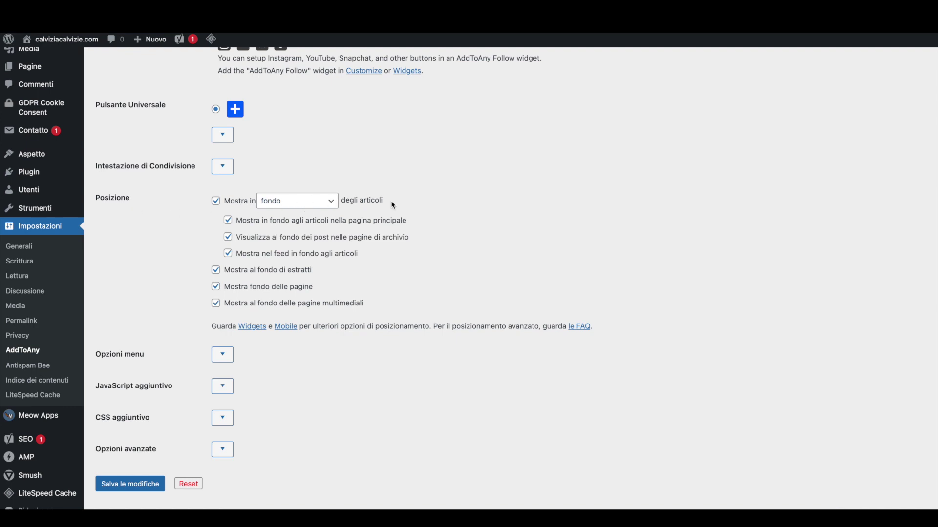
Check the position options for the sharing buttons in articles, keep "fondo", and save the AddToAny settings.
click(306, 204)
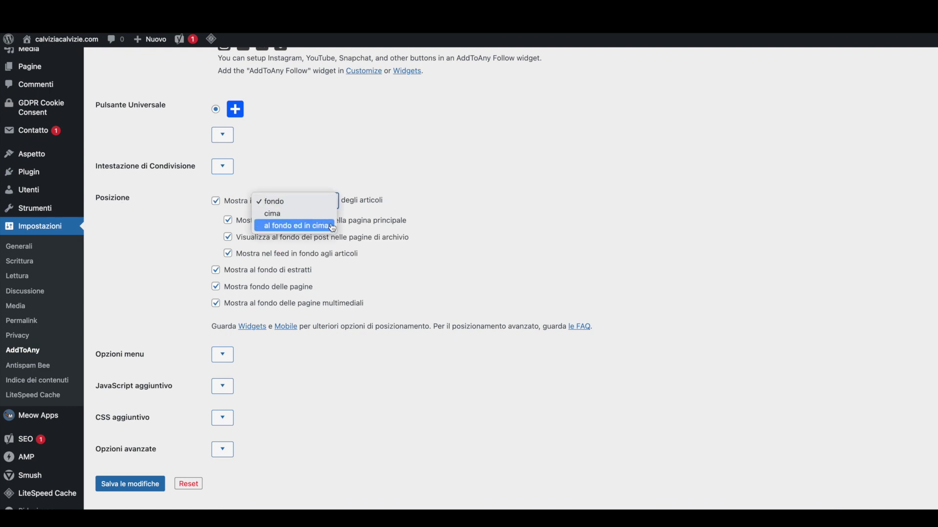
click(349, 196)
scroll(300, 202, down, 5)
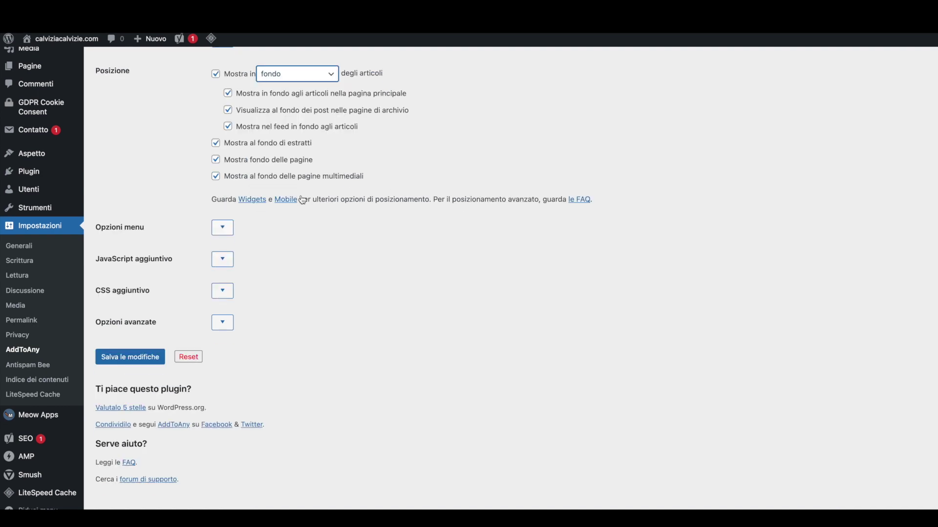
click(126, 358)
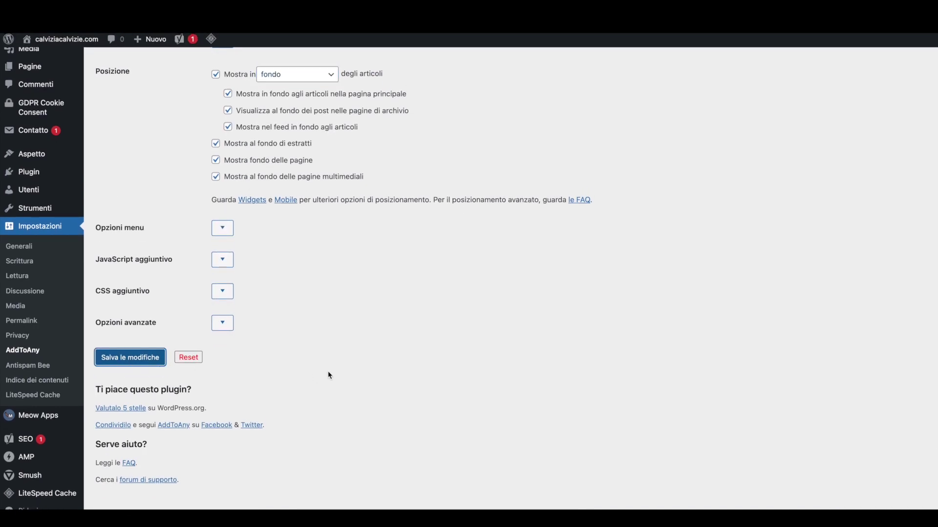